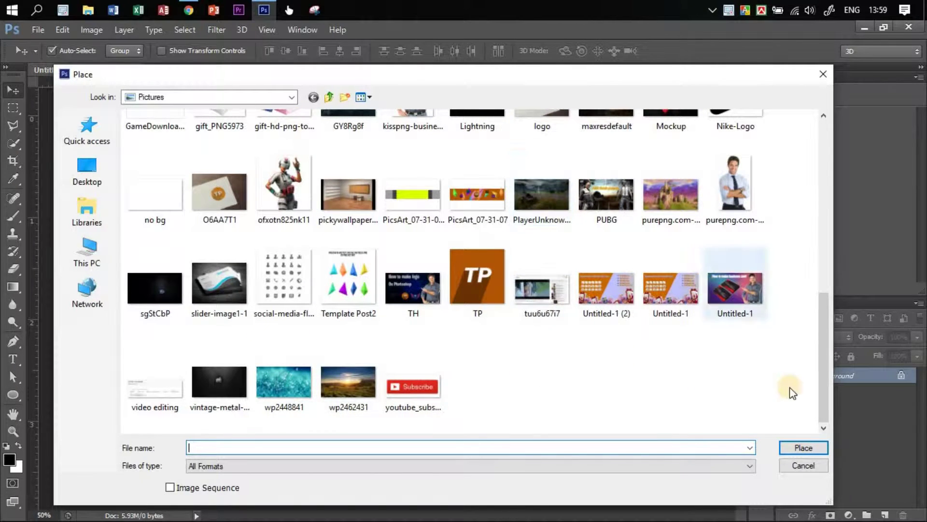
Place the maxresdefault image from the Pictures folder as the backdrop and nudge it to cover the canvas.
{"action": "left_click_drag", "start_coordinate": [824, 391], "coordinate": [817, 336]}
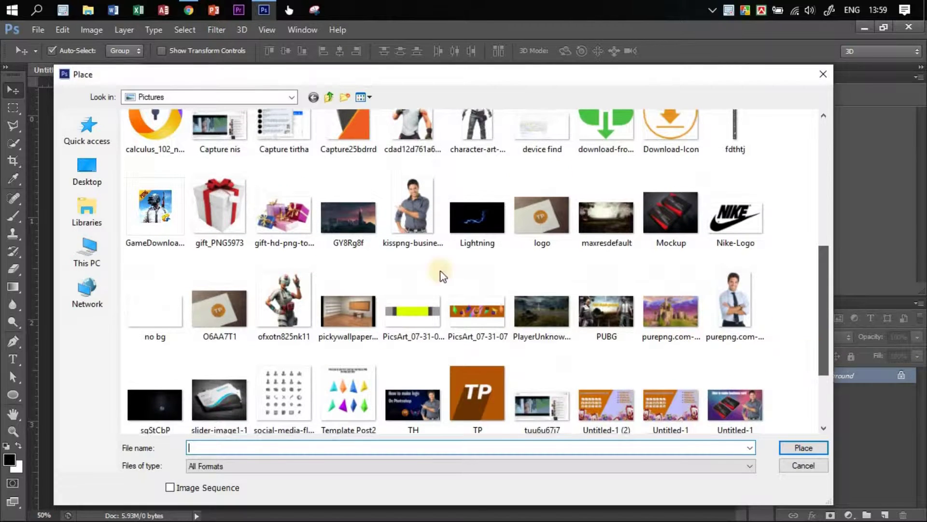
{"action": "left_click", "coordinate": [599, 244]}
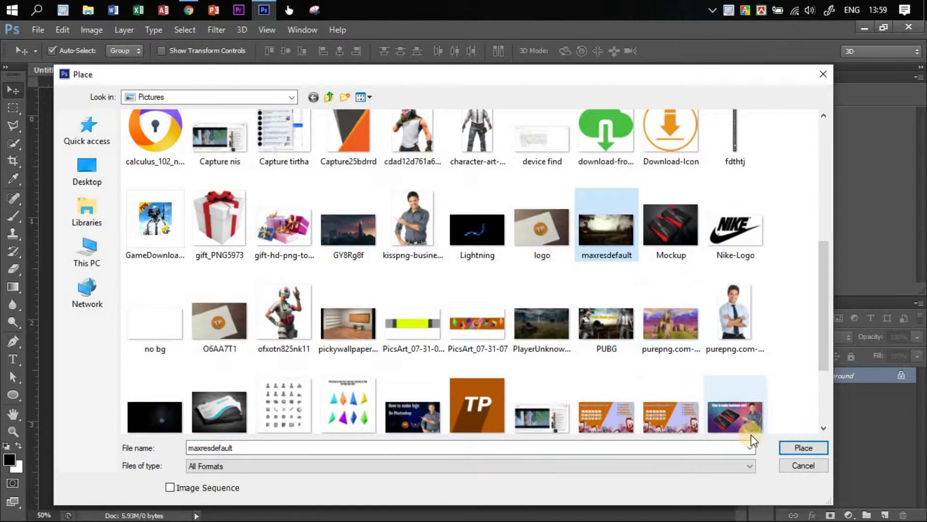
{"action": "left_click", "coordinate": [807, 447]}
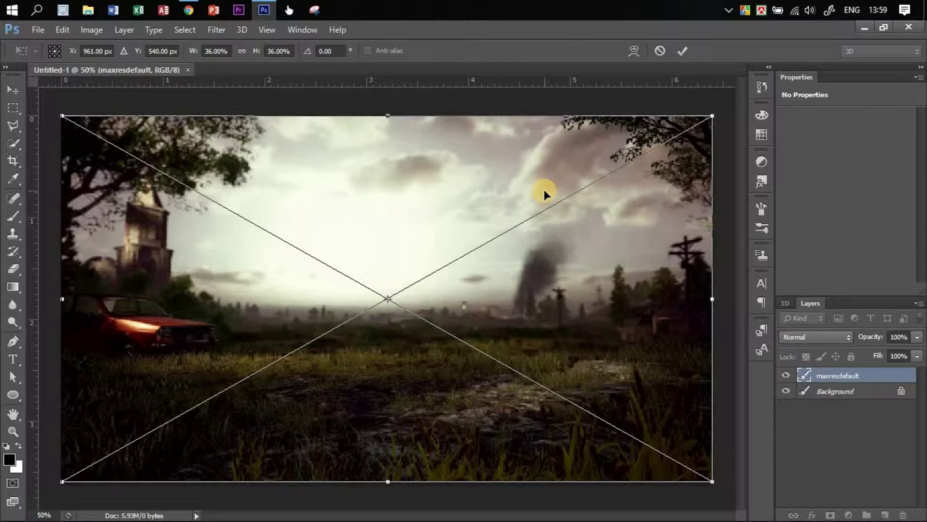
{"action": "key", "text": "Return"}
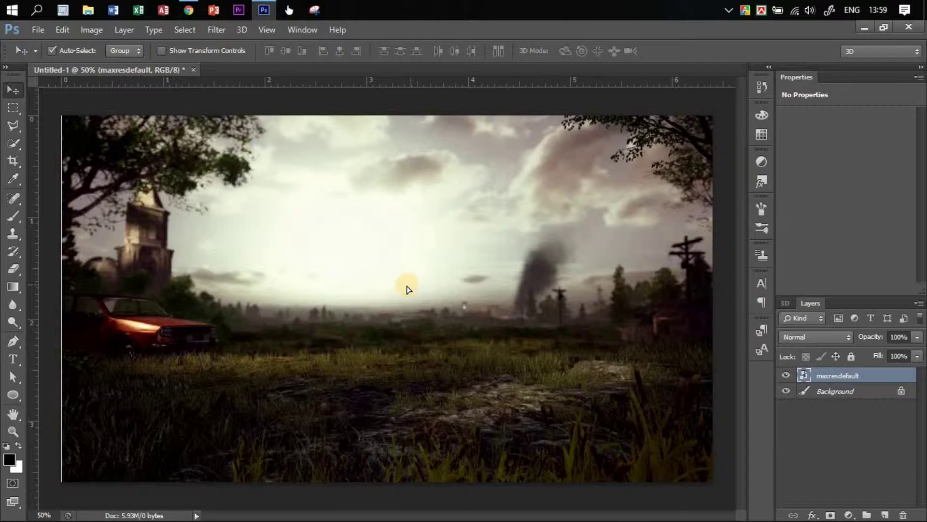
{"action": "left_click_drag", "start_coordinate": [408, 289], "coordinate": [410, 283]}
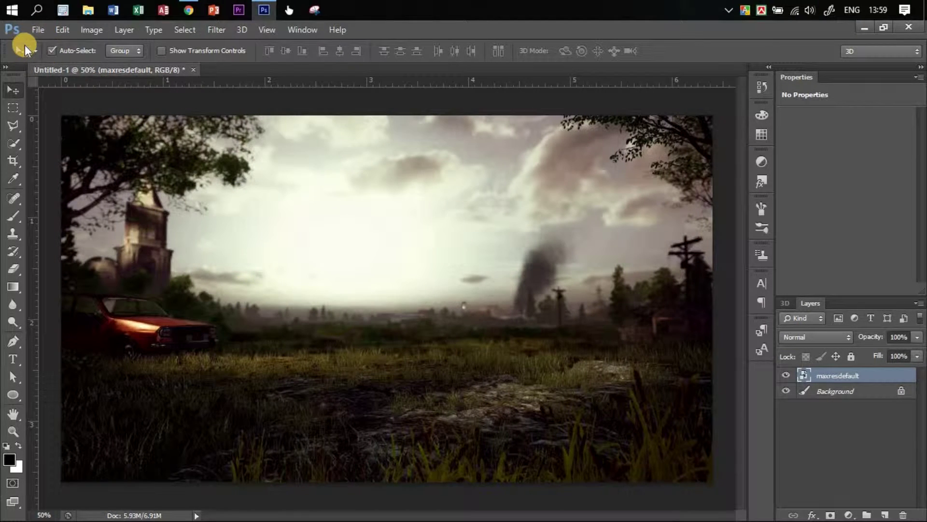
Place the character-art-man image and move it to the right side of the canvas, about X 1626 px, Y 670 px.
{"action": "left_click", "coordinate": [36, 30]}
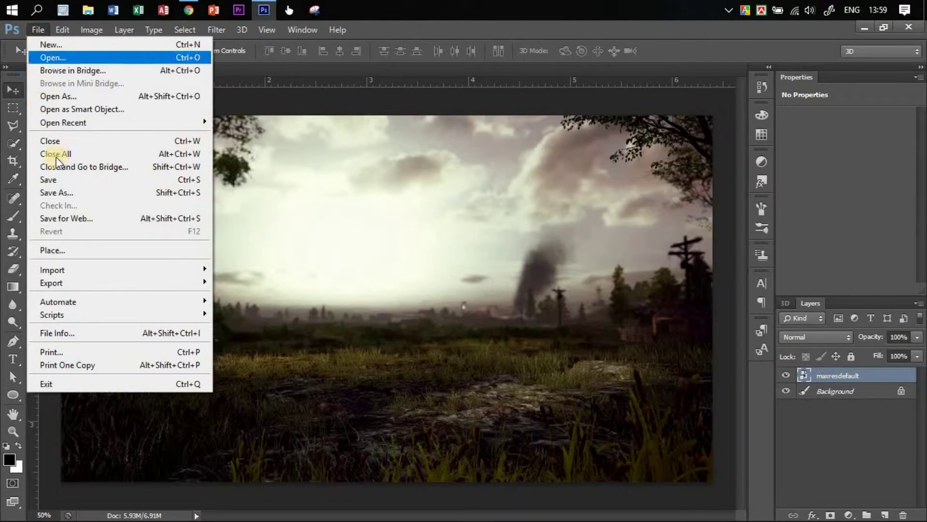
{"action": "left_click", "coordinate": [74, 249]}
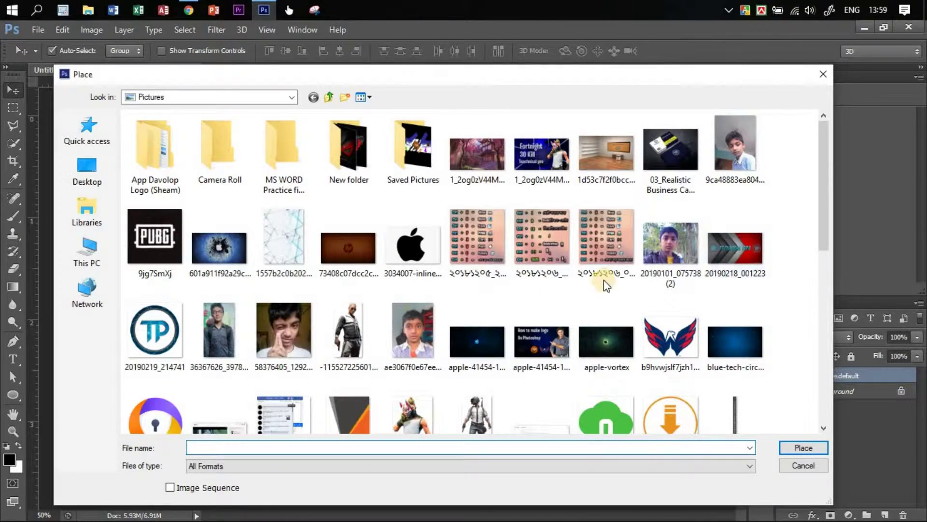
{"action": "left_click", "coordinate": [477, 408]}
{"action": "left_click", "coordinate": [793, 442]}
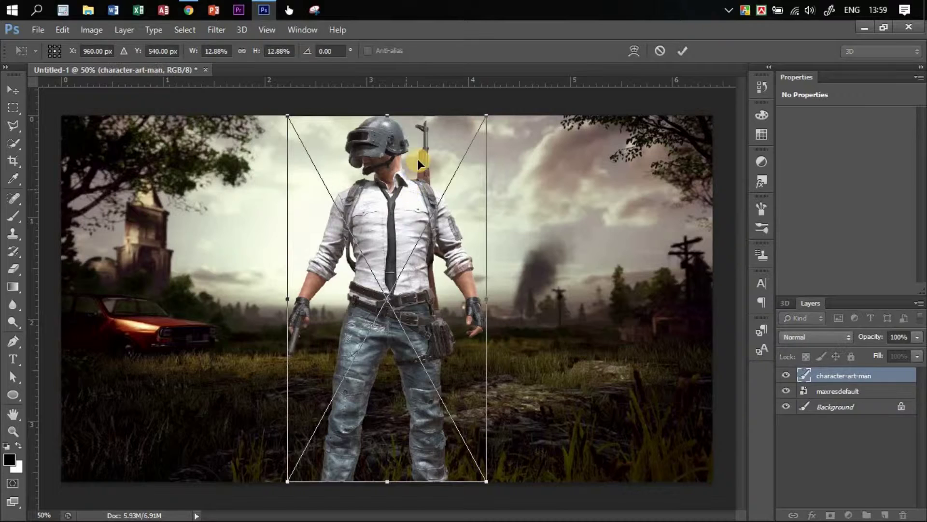
{"action": "left_click_drag", "start_coordinate": [388, 233], "coordinate": [611, 277]}
{"action": "double_click", "coordinate": [628, 331]}
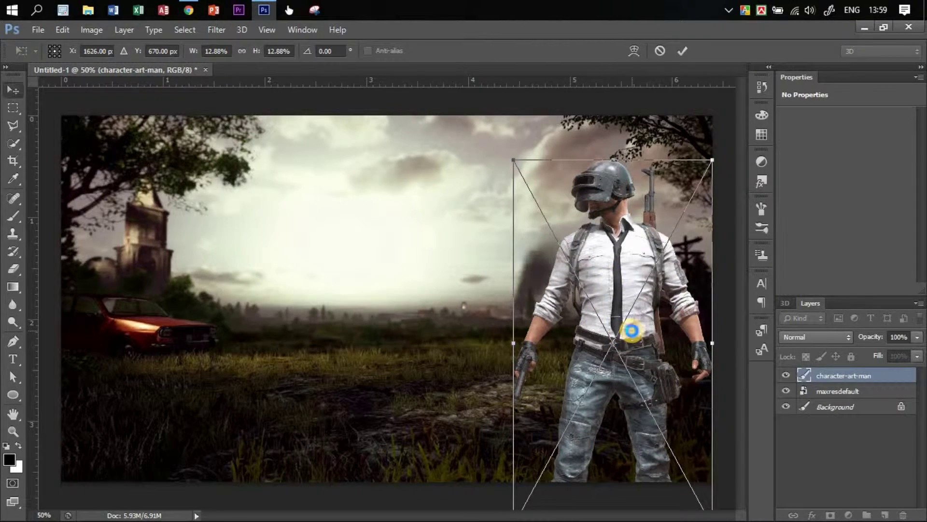
Create a new 1920 × 1080 px document at 300 pixels/inch in RGB Color with a white background.
{"action": "left_click", "coordinate": [39, 30]}
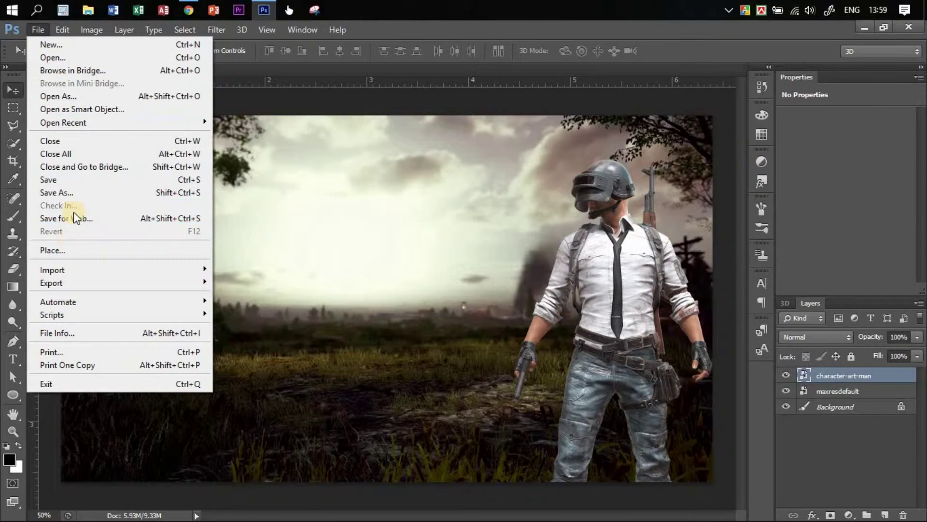
{"action": "left_click", "coordinate": [72, 43]}
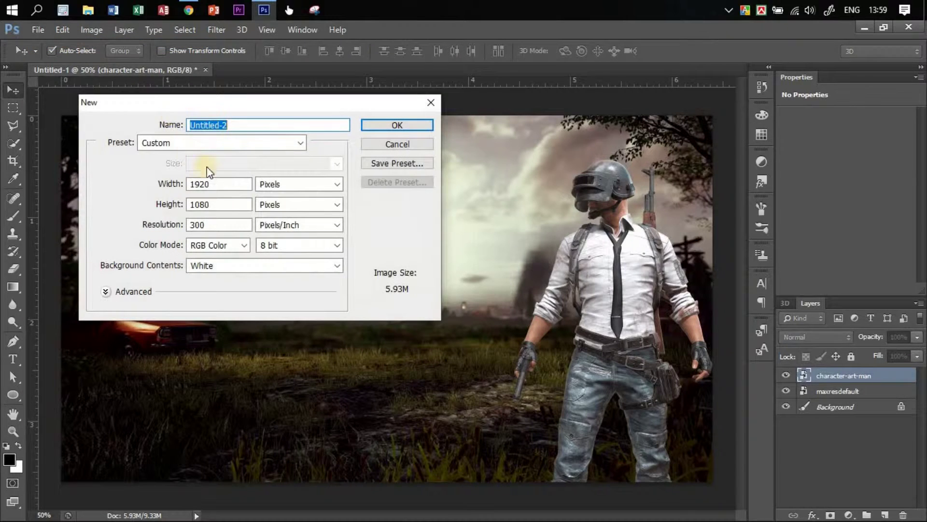
{"action": "left_click", "coordinate": [384, 123]}
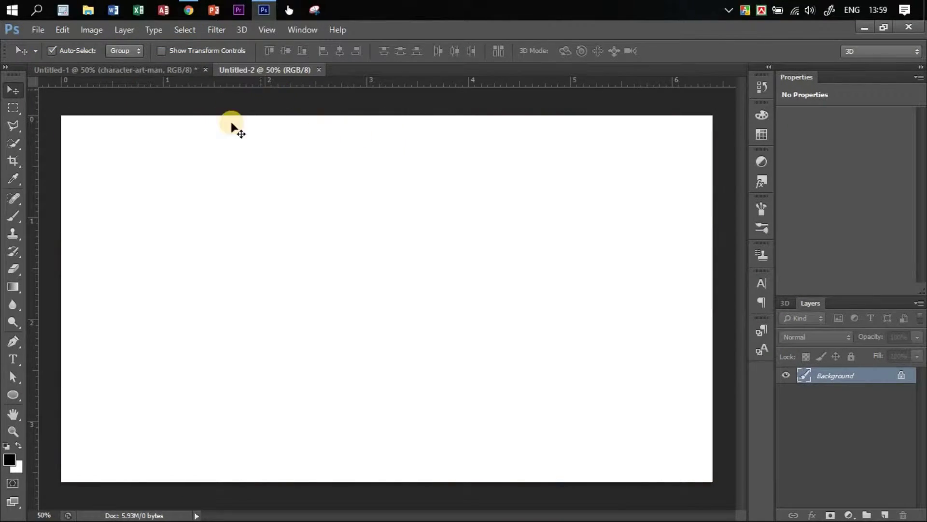
{"action": "left_click", "coordinate": [39, 30]}
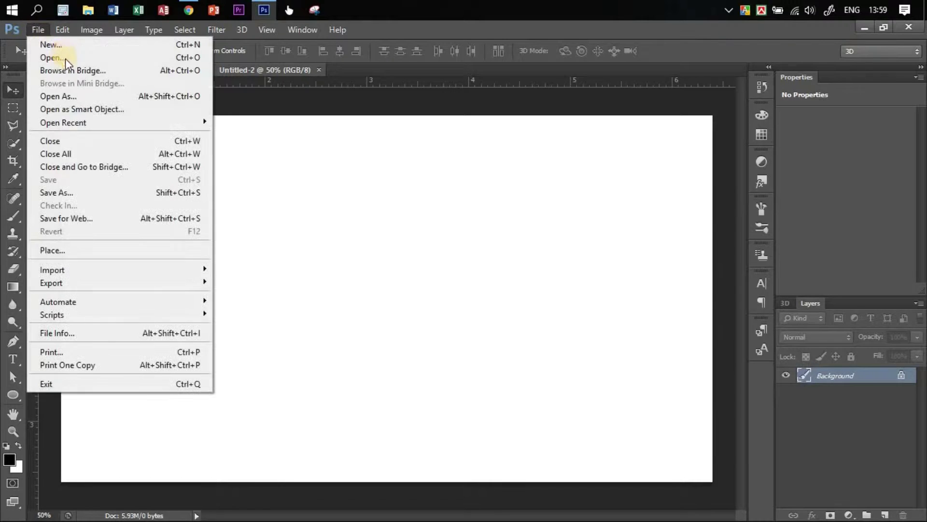
{"action": "left_click", "coordinate": [68, 249]}
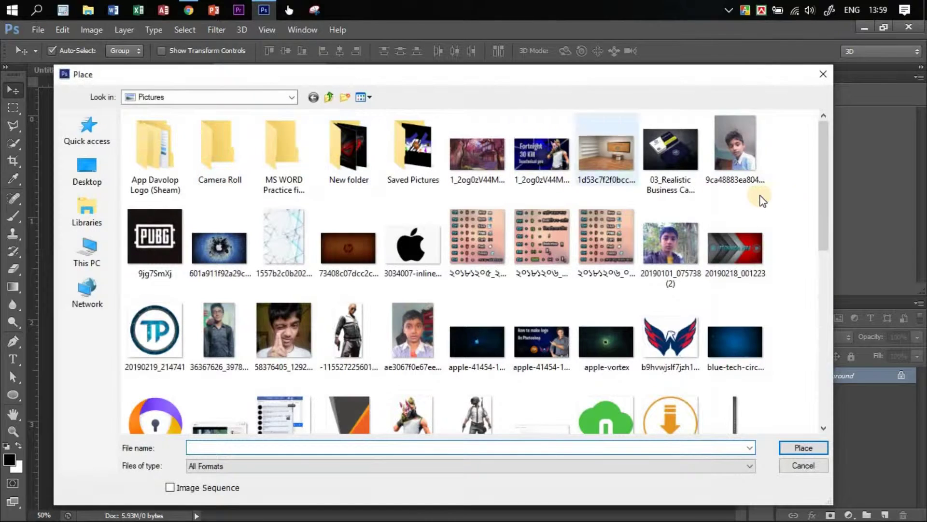
{"action": "scroll", "coordinate": [824, 237], "scroll_direction": "down", "scroll_amount": 1}
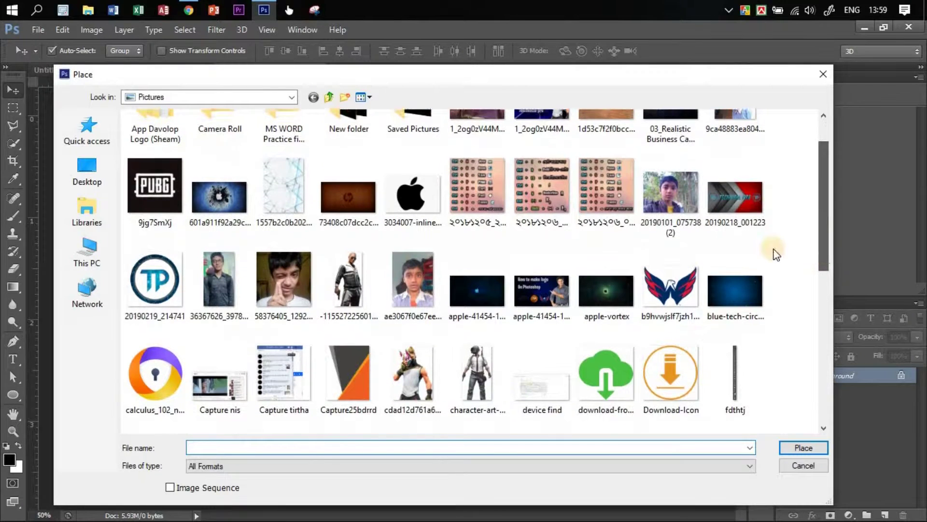
{"action": "left_click", "coordinate": [348, 278]}
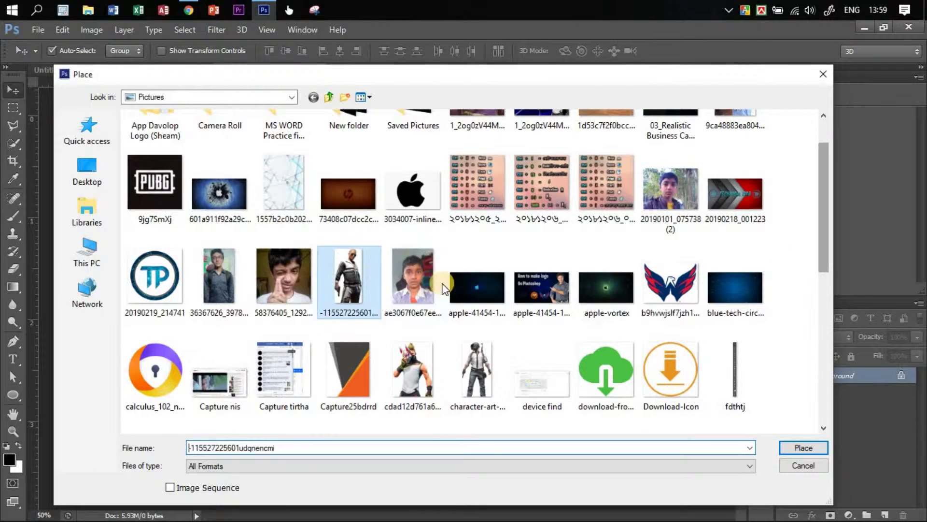
{"action": "left_click", "coordinate": [802, 448]}
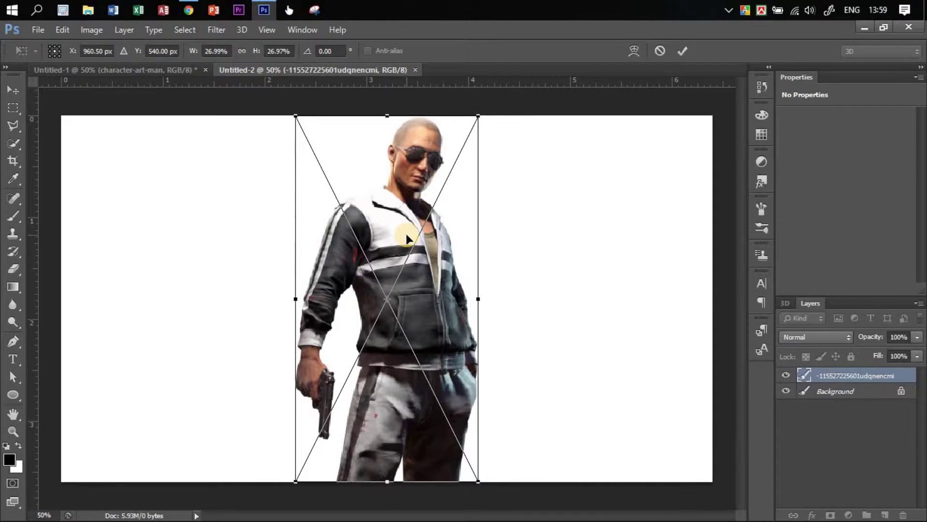
{"action": "key", "text": "Return"}
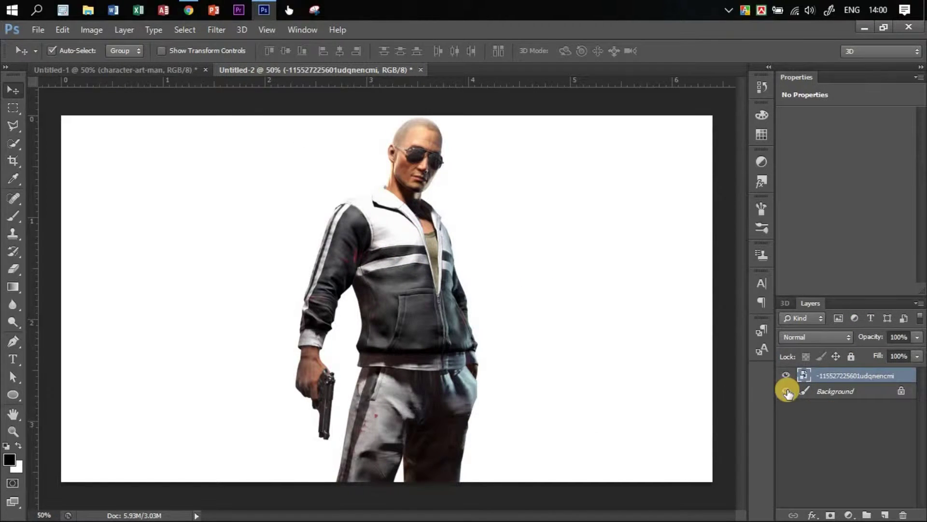
{"action": "left_click", "coordinate": [786, 390]}
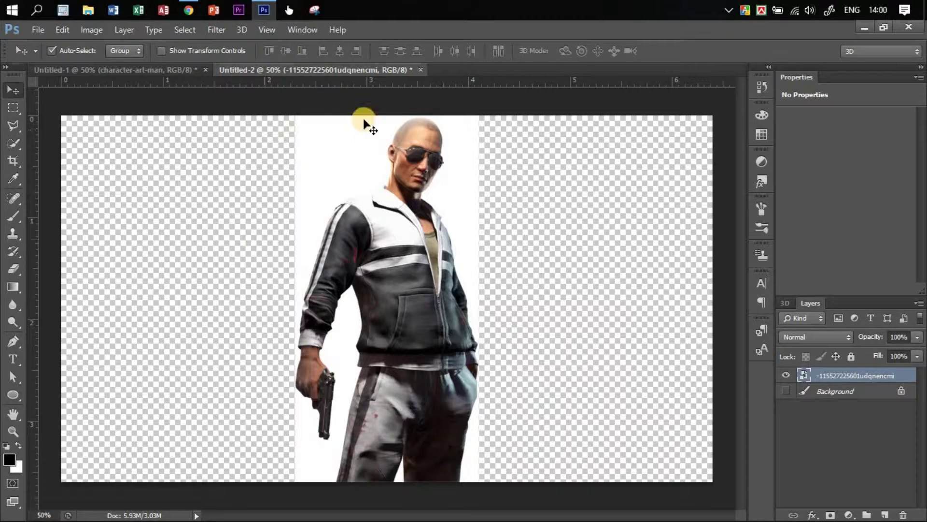
{"action": "left_click", "coordinate": [785, 392]}
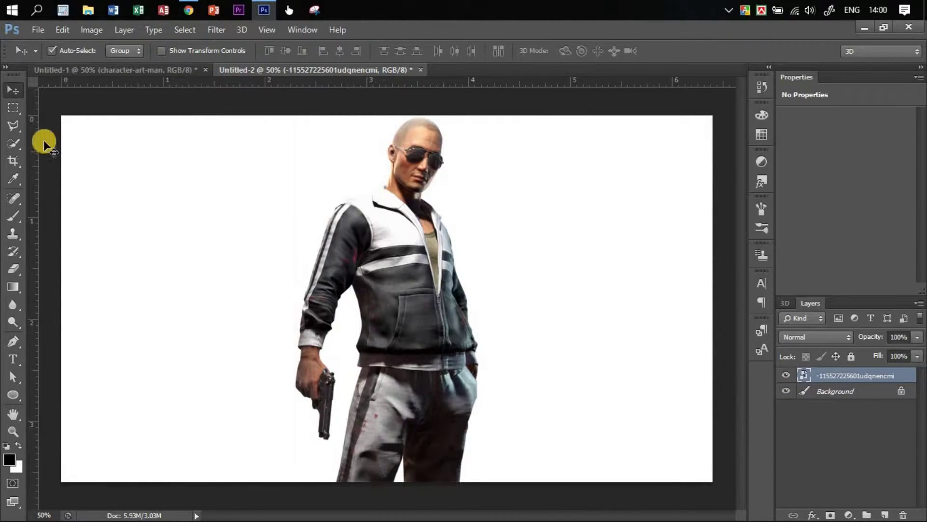
Select the bald man from head to trousers with the Quick Selection tool, subtracting the white area beside his sleeve.
{"action": "left_click", "coordinate": [15, 150]}
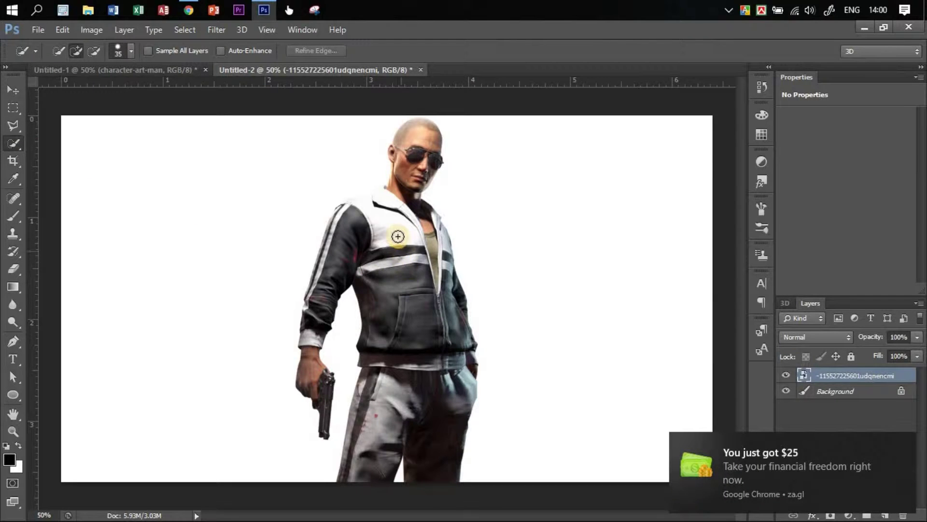
{"action": "mouse_move", "coordinate": [377, 256]}
{"action": "left_mouse_down"}
{"action": "mouse_move", "coordinate": [399, 283]}
{"action": "mouse_move", "coordinate": [432, 374]}
{"action": "mouse_move", "coordinate": [395, 307]}
{"action": "mouse_move", "coordinate": [358, 269]}
{"action": "mouse_move", "coordinate": [361, 239]}
{"action": "mouse_move", "coordinate": [338, 231]}
{"action": "mouse_move", "coordinate": [319, 267]}
{"action": "mouse_move", "coordinate": [310, 348]}
{"action": "mouse_move", "coordinate": [321, 395]}
{"action": "left_mouse_up"}
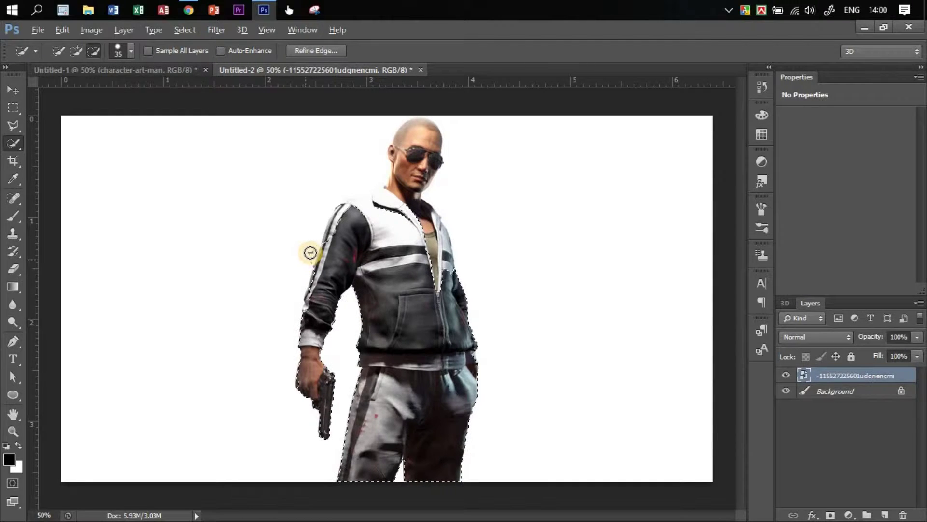
{"action": "left_click", "coordinate": [308, 268], "text": "alt"}
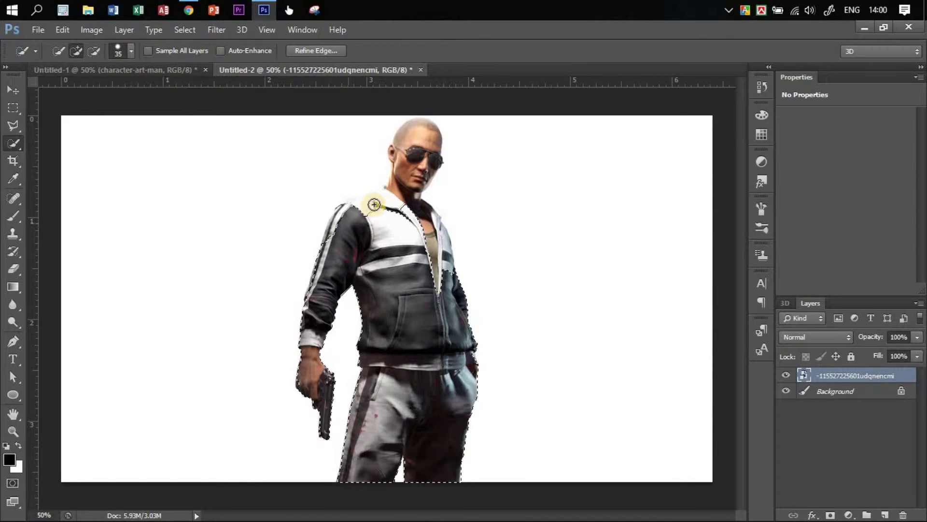
{"action": "mouse_move", "coordinate": [415, 168]}
{"action": "left_mouse_down"}
{"action": "mouse_move", "coordinate": [417, 141]}
{"action": "mouse_move", "coordinate": [423, 152]}
{"action": "left_mouse_up"}
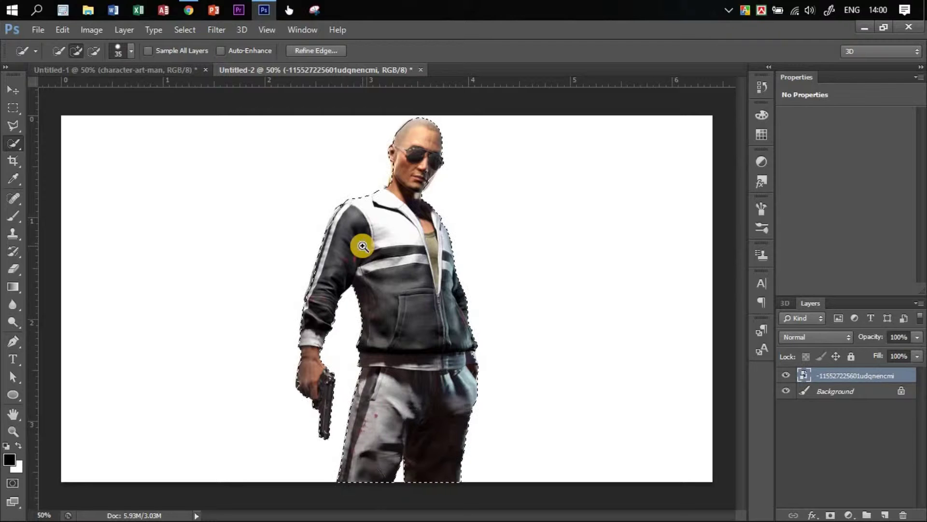
Extend the selection to include the outer edge of the striped sleeve just below the shoulder.
{"action": "key", "text": "z"}
{"action": "left_click_drag", "start_coordinate": [431, 223], "coordinate": [317, 227]}
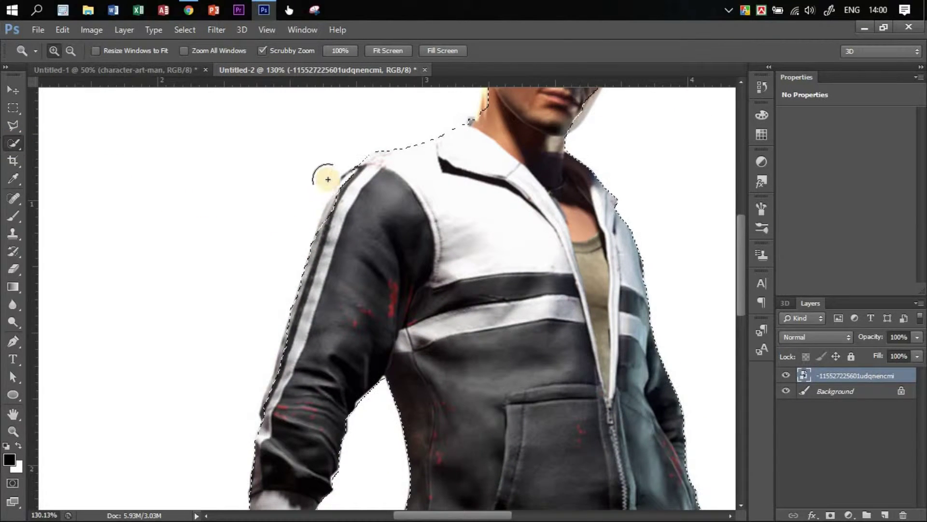
{"action": "key", "text": "w"}
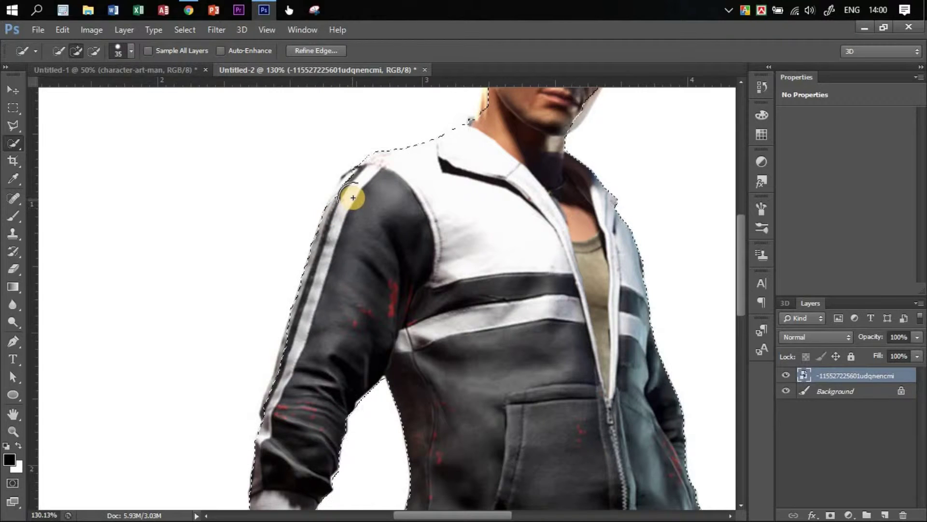
{"action": "left_click_drag", "start_coordinate": [356, 196], "coordinate": [345, 191]}
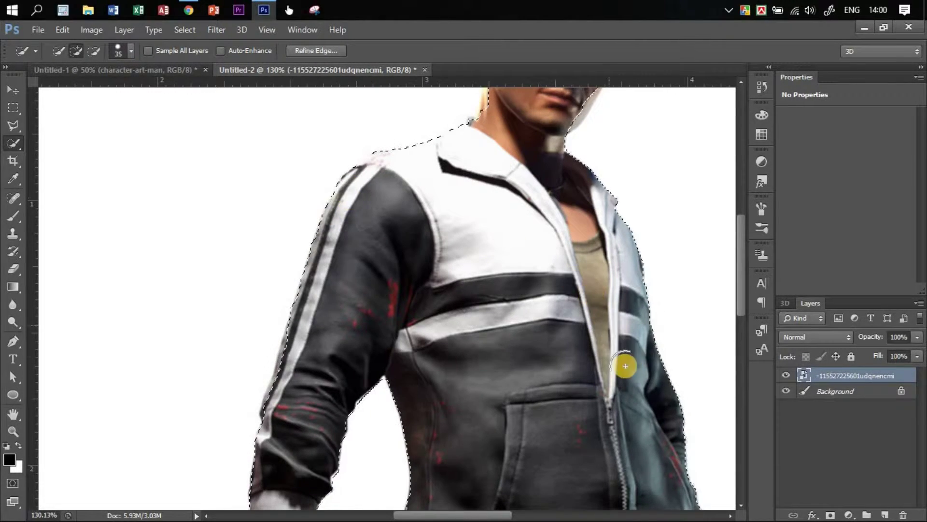
Touch up the selection around the hand holding the gun, the gun's edge and the cuff of the other arm.
{"action": "left_click_drag", "start_coordinate": [745, 300], "coordinate": [743, 361]}
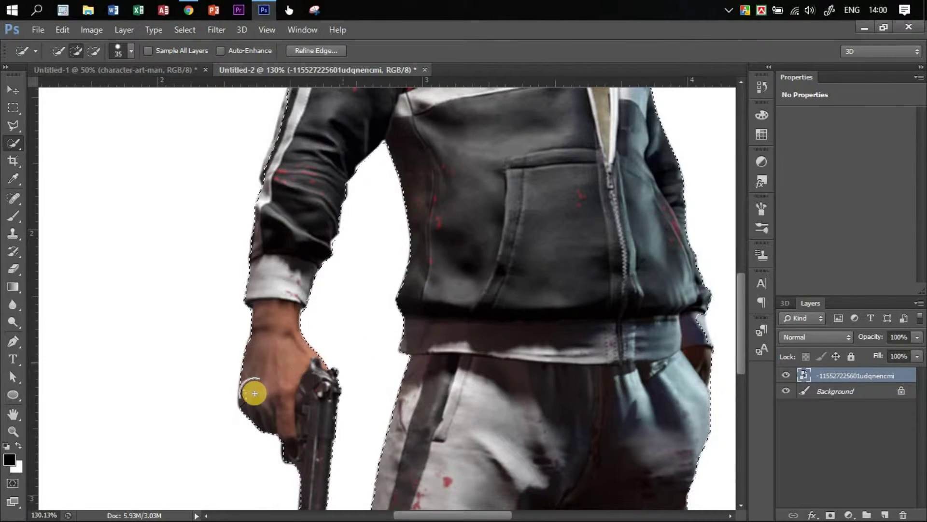
{"action": "left_click", "coordinate": [255, 396]}
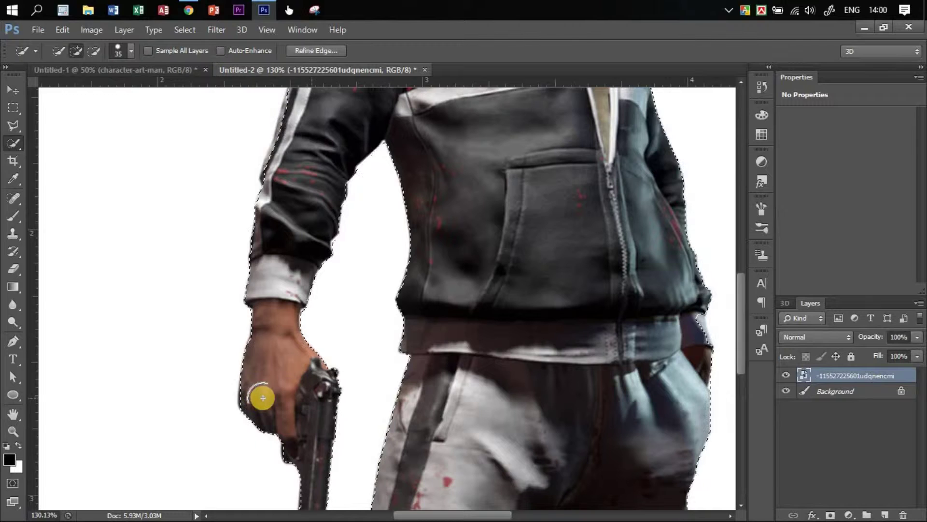
{"action": "left_click", "coordinate": [337, 395]}
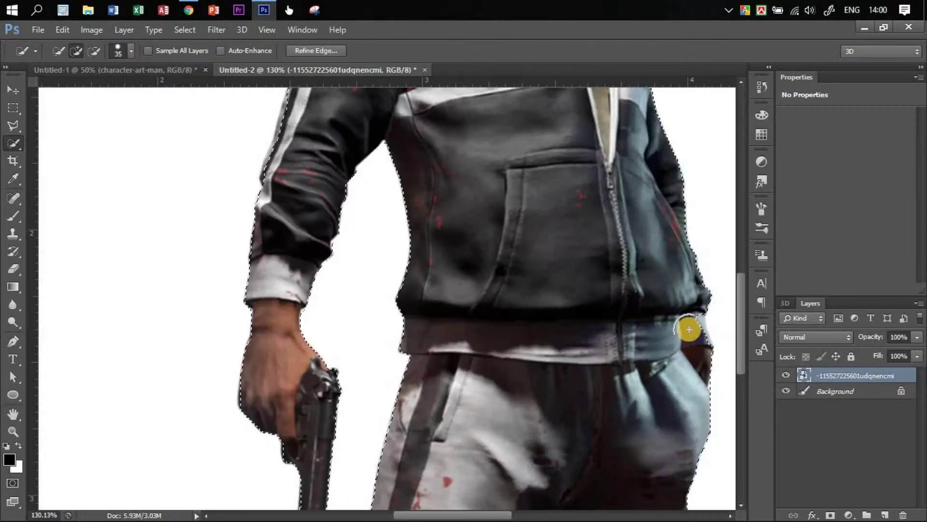
{"action": "left_click", "coordinate": [692, 327]}
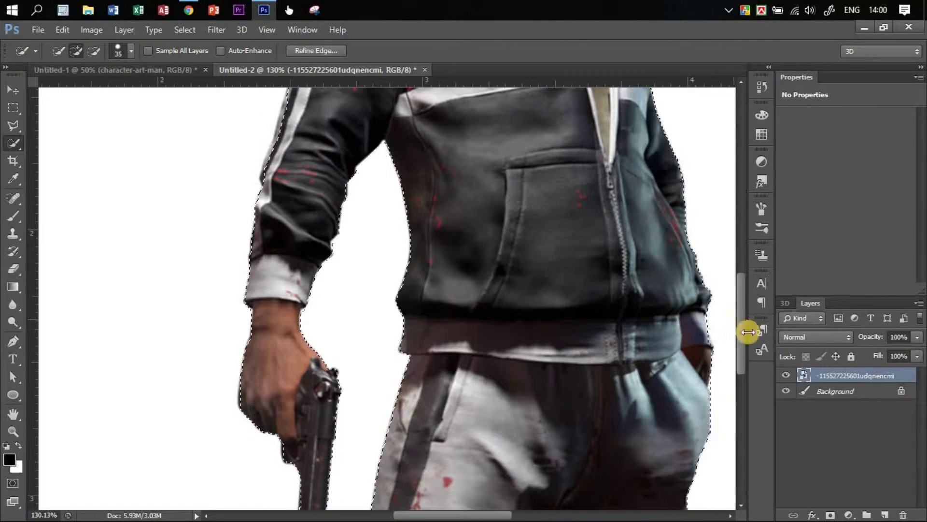
Extend the selection over the cheek and jaw below the sunglasses so the whole face is included.
{"action": "left_click_drag", "start_coordinate": [740, 334], "coordinate": [737, 259]}
{"action": "scroll", "coordinate": [740, 246], "scroll_direction": "up", "scroll_amount": 3}
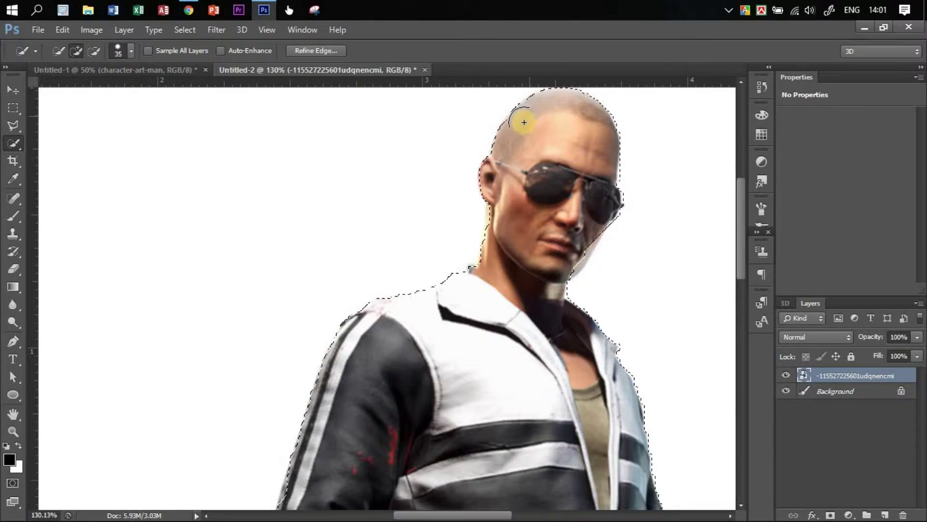
{"action": "left_click", "coordinate": [585, 238]}
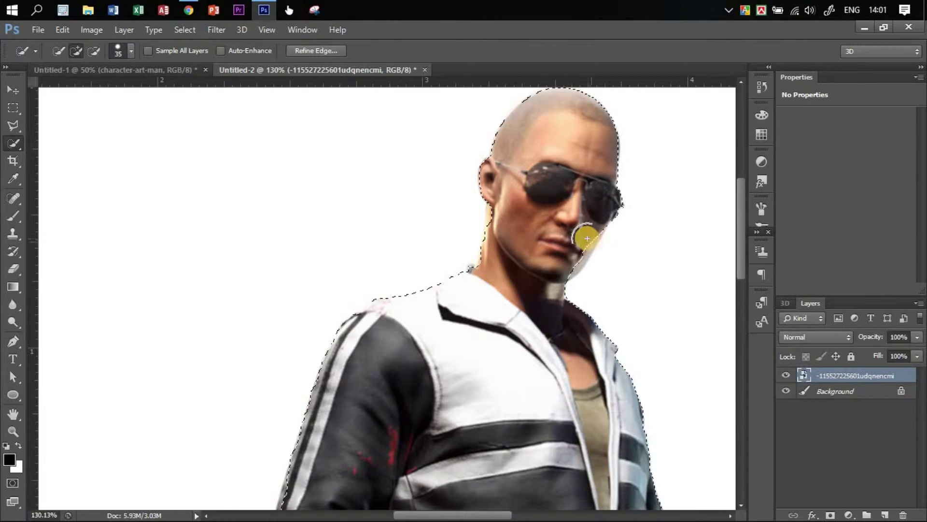
{"action": "left_click_drag", "start_coordinate": [582, 238], "coordinate": [572, 249]}
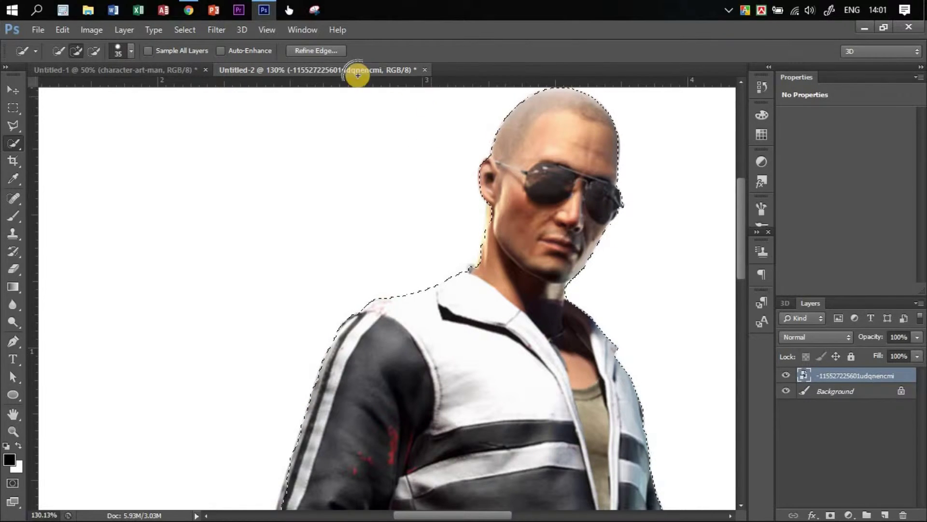
Refine the selection edge with radius 1.7 px, smooth 7, feather 1.7 px and contrast 7%, and output it to a new layer.
{"action": "left_click", "coordinate": [319, 51]}
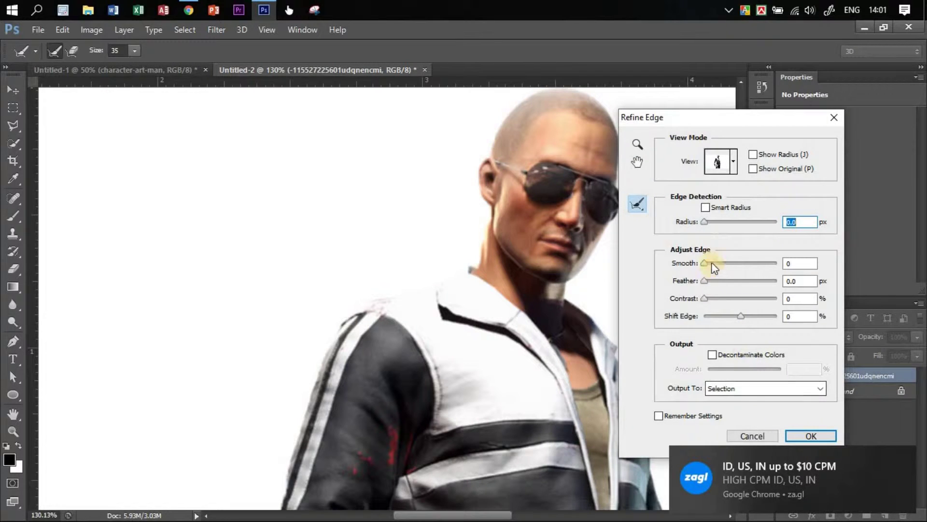
{"action": "left_click_drag", "start_coordinate": [711, 267], "coordinate": [713, 261]}
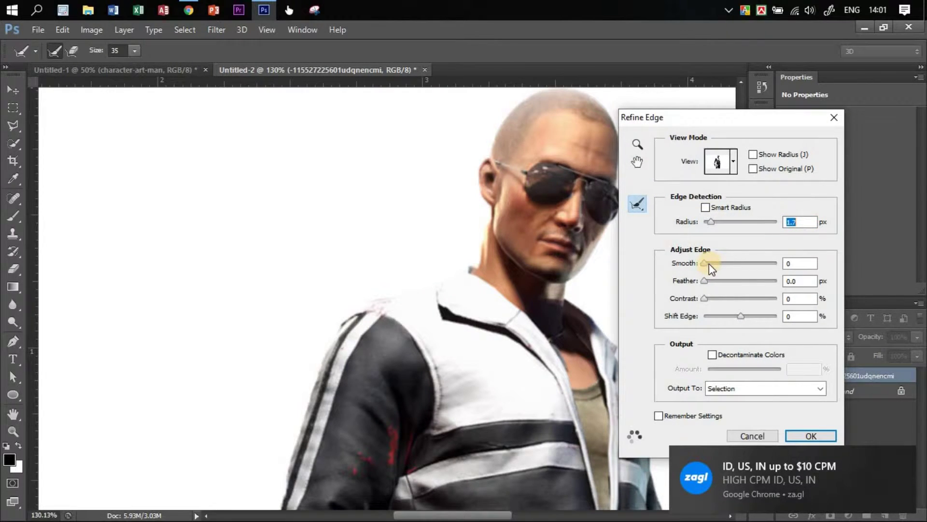
{"action": "left_click", "coordinate": [709, 263]}
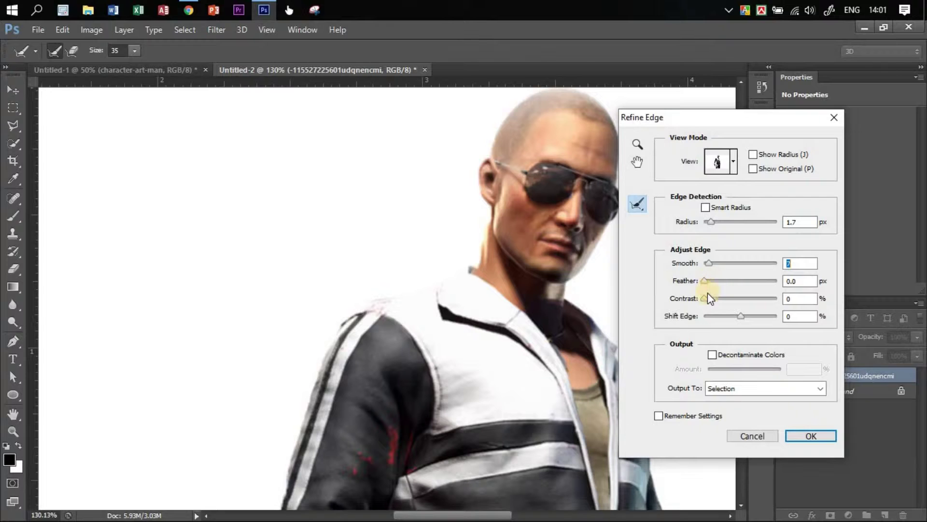
{"action": "left_click", "coordinate": [710, 280]}
{"action": "left_click", "coordinate": [709, 298]}
{"action": "left_click", "coordinate": [710, 298]}
{"action": "left_click", "coordinate": [762, 389]}
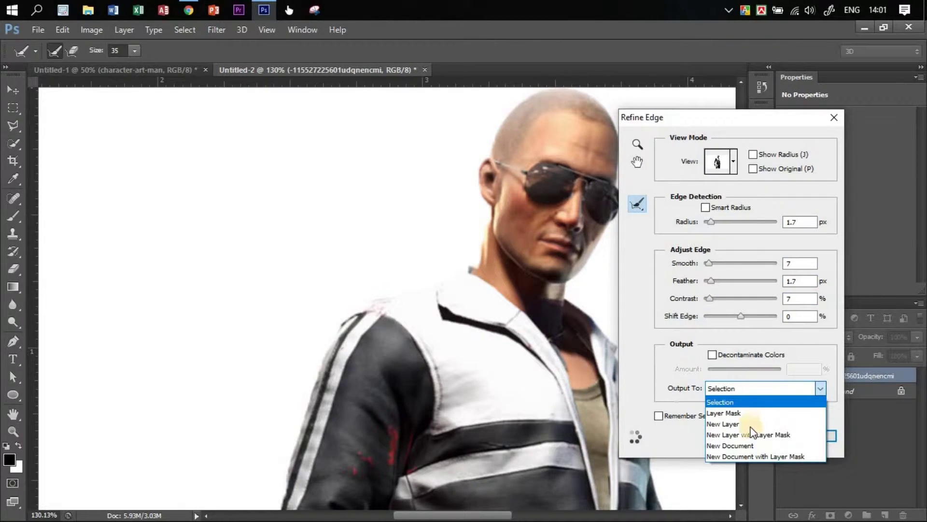
{"action": "left_click", "coordinate": [752, 425]}
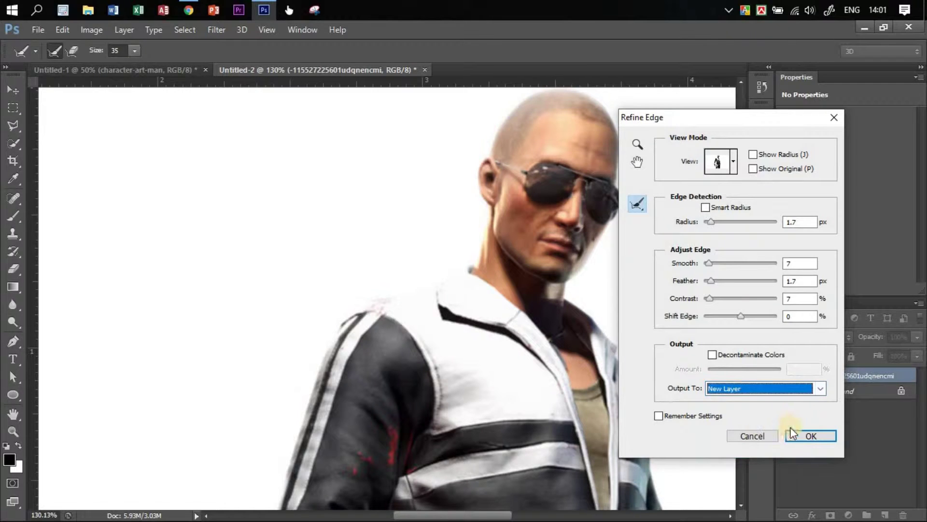
{"action": "left_click", "coordinate": [811, 434]}
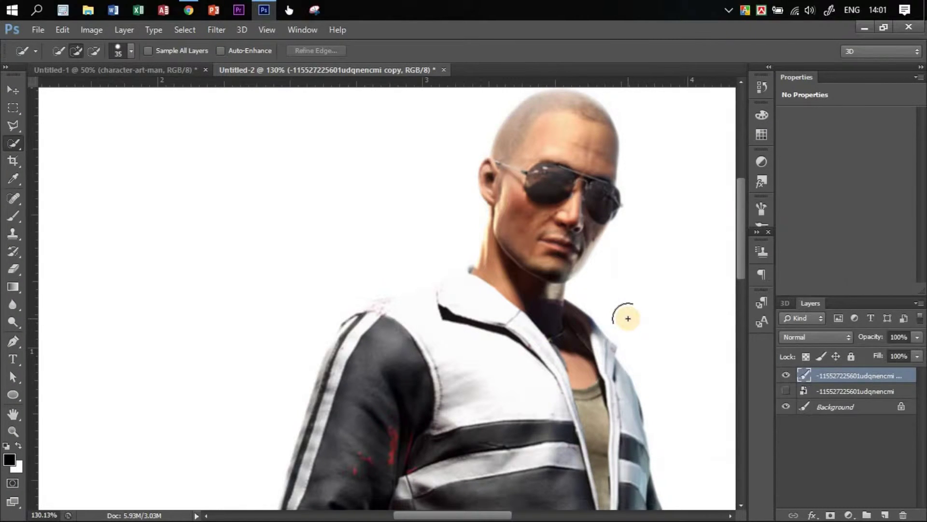
Hide the Background layer so the whole cut-out man stands on transparency.
{"action": "left_click_drag", "start_coordinate": [615, 306], "coordinate": [517, 304]}
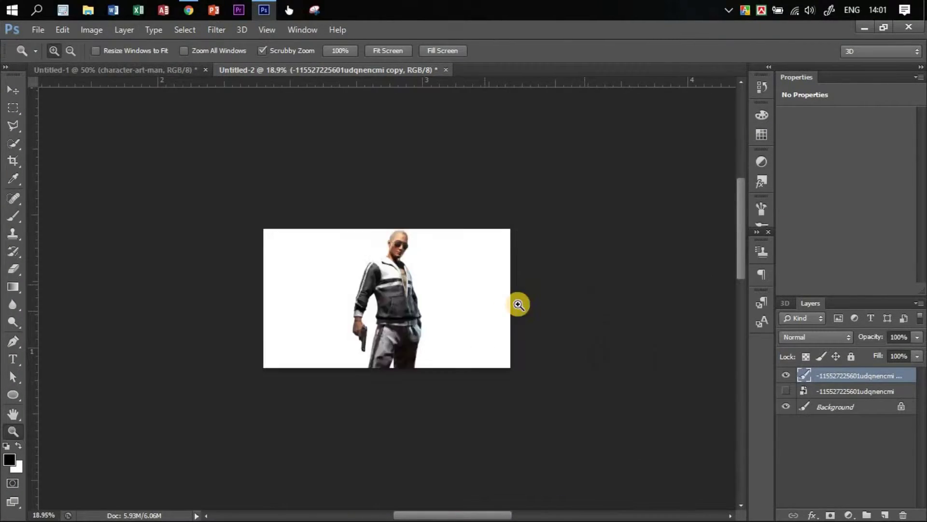
{"action": "left_click_drag", "start_coordinate": [483, 280], "coordinate": [527, 281]}
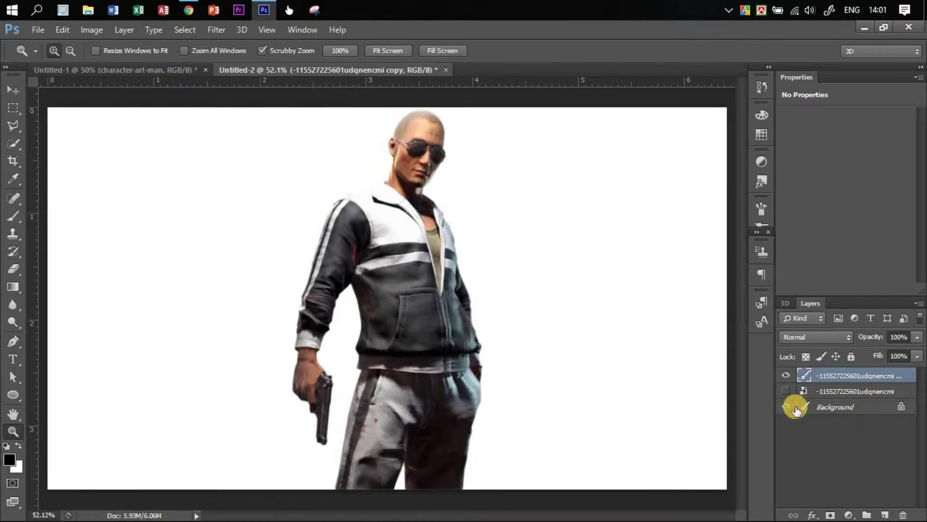
{"action": "left_click", "coordinate": [790, 408]}
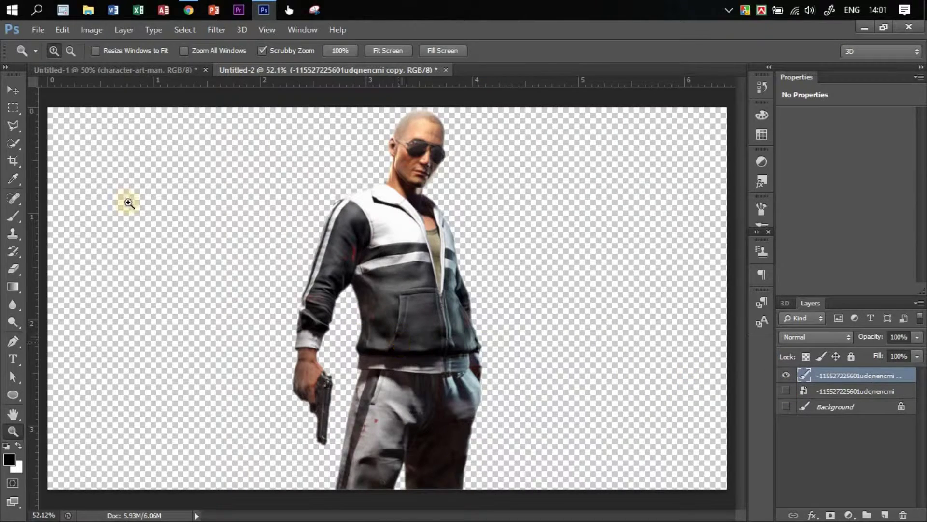
Bring the cut-out man into the Untitled-1 composite and position him at the scene's left edge, opposite the helmeted character.
{"action": "left_click", "coordinate": [10, 90]}
{"action": "left_click_drag", "start_coordinate": [403, 271], "coordinate": [474, 286]}
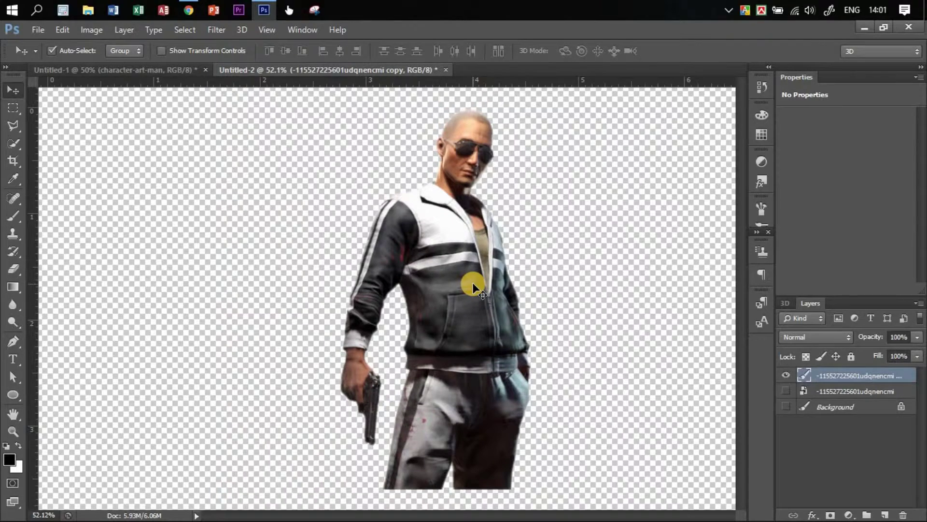
{"action": "key", "text": "ctrl+t"}
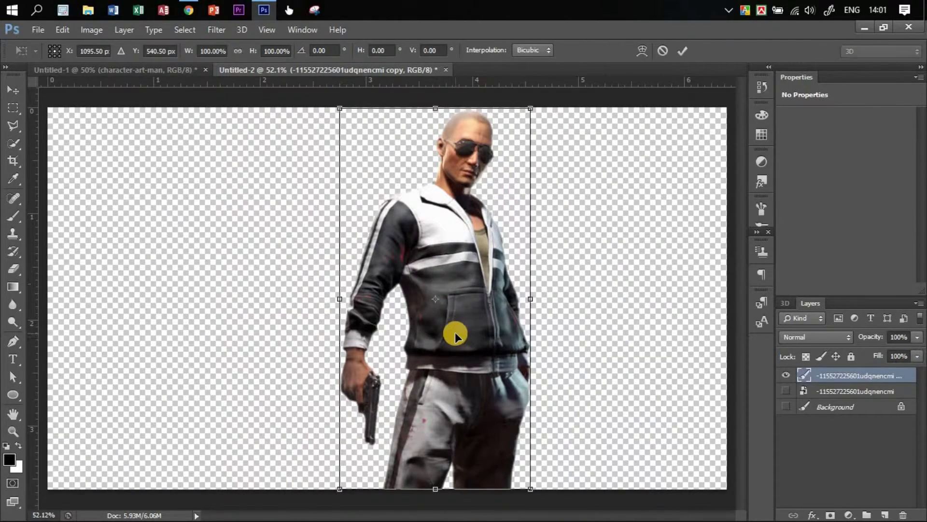
{"action": "key", "text": "Return"}
{"action": "left_click_drag", "start_coordinate": [491, 383], "coordinate": [348, 318]}
{"action": "left_click_drag", "start_coordinate": [329, 189], "coordinate": [179, 280]}
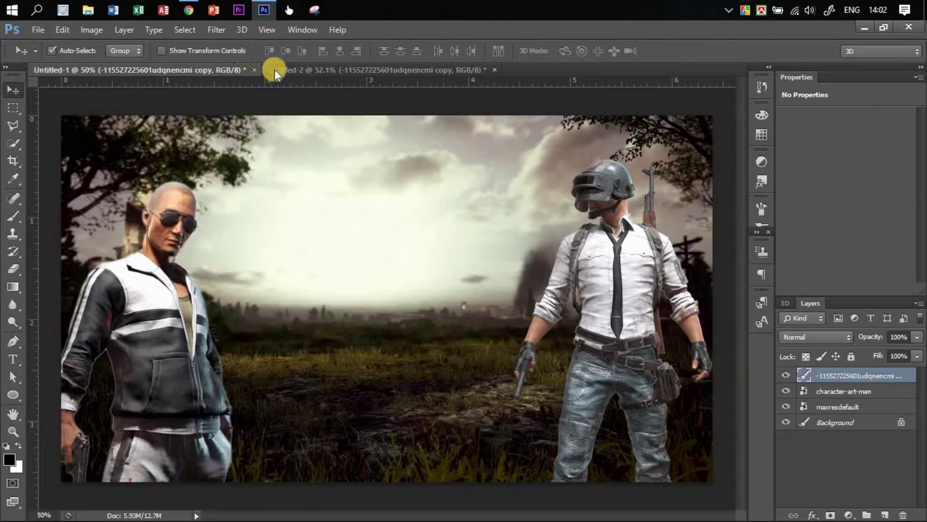
Clear the man's cut-out and source layers from Untitled-2, leaving only the white Background layer visible.
{"action": "left_click", "coordinate": [309, 69]}
{"action": "left_click_drag", "start_coordinate": [487, 346], "coordinate": [466, 356]}
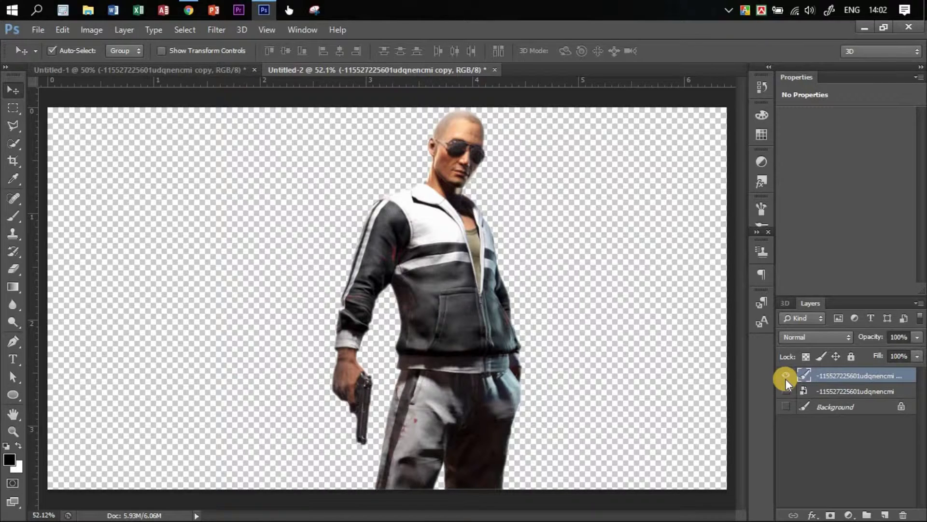
{"action": "key", "text": "Delete"}
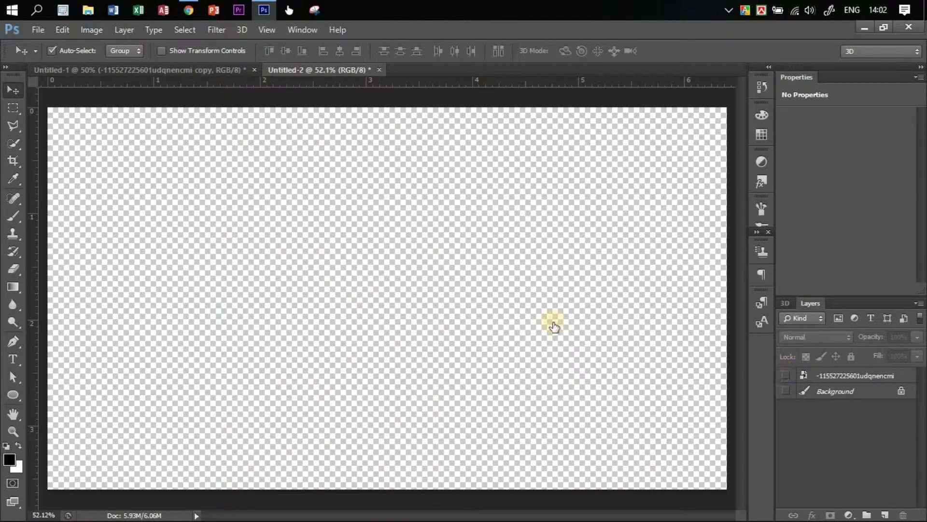
{"action": "key", "text": "ctrl+z"}
{"action": "left_click", "coordinate": [859, 379]}
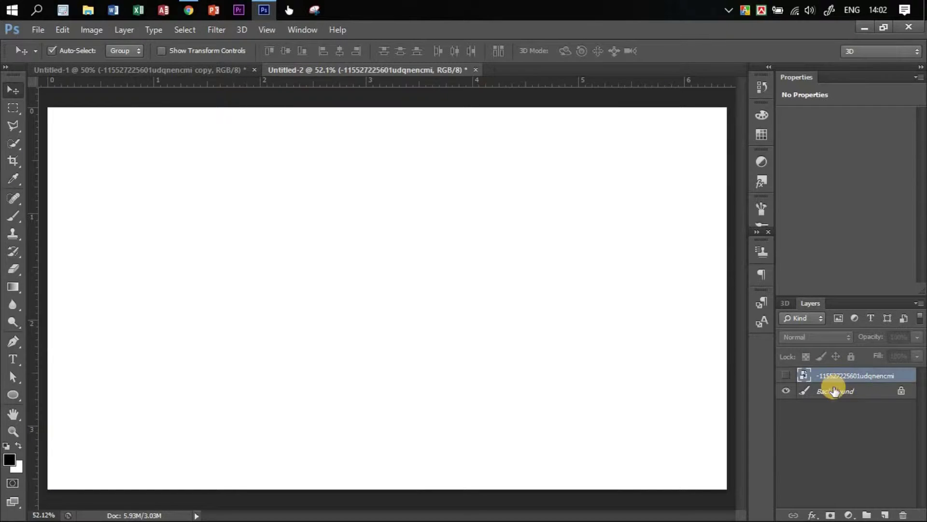
{"action": "key", "text": "Delete"}
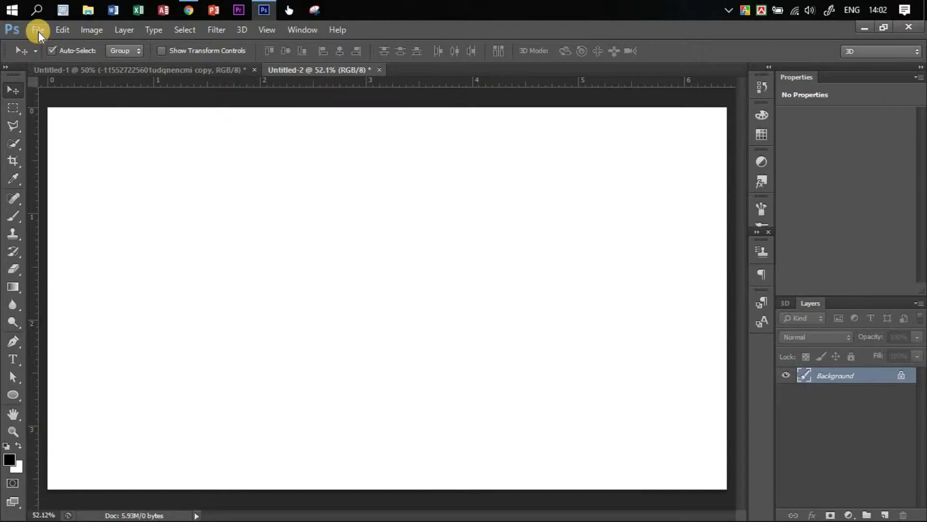
Place the PlayerUnknowns_Battlegrounds_19 picture from the Pictures folder into Untitled-2.
{"action": "left_click", "coordinate": [38, 31]}
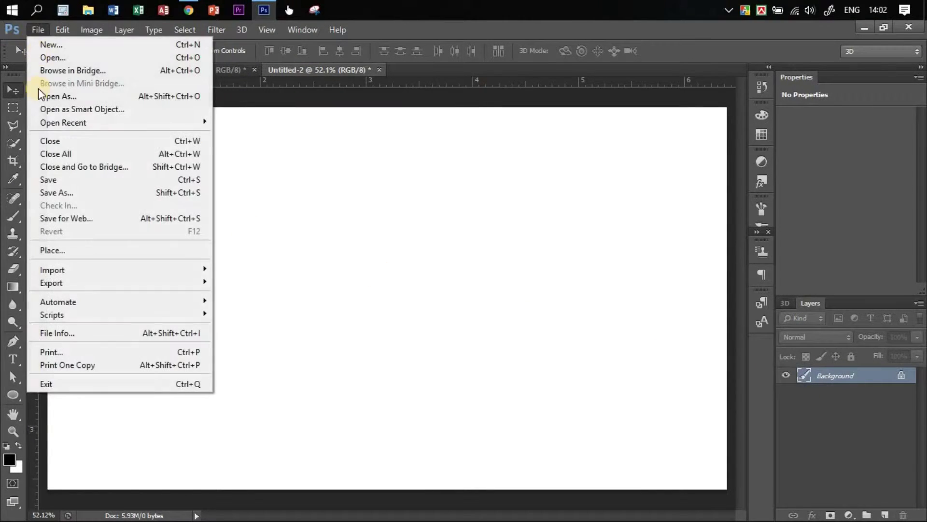
{"action": "left_click", "coordinate": [74, 251]}
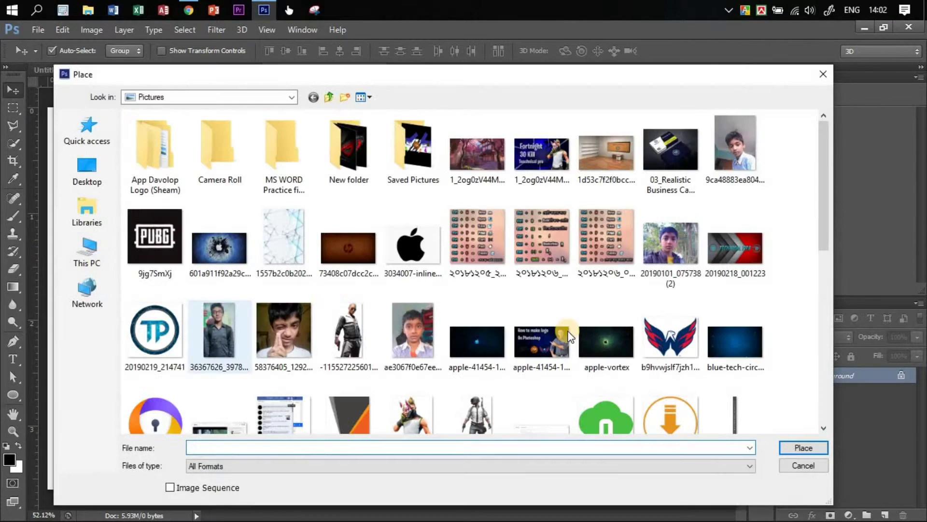
{"action": "left_click_drag", "start_coordinate": [819, 239], "coordinate": [807, 364]}
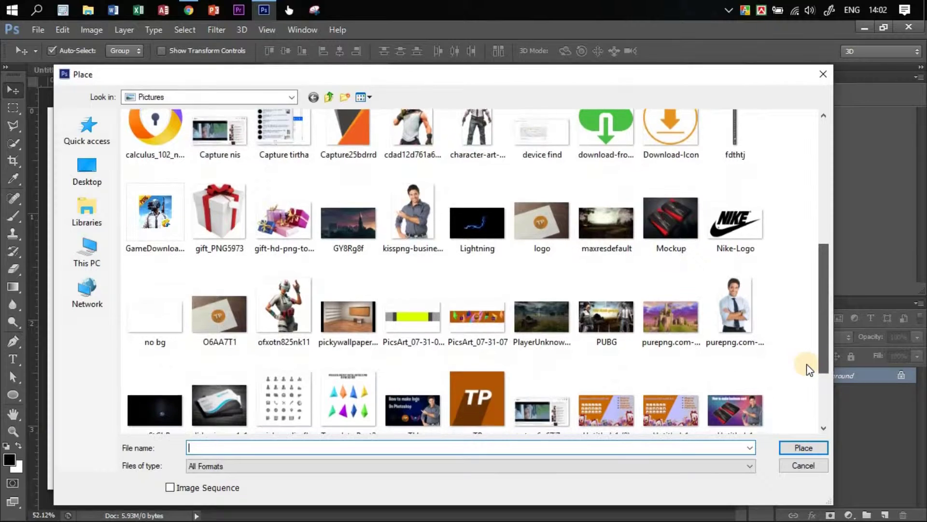
{"action": "left_click", "coordinate": [544, 328]}
{"action": "left_click", "coordinate": [803, 448]}
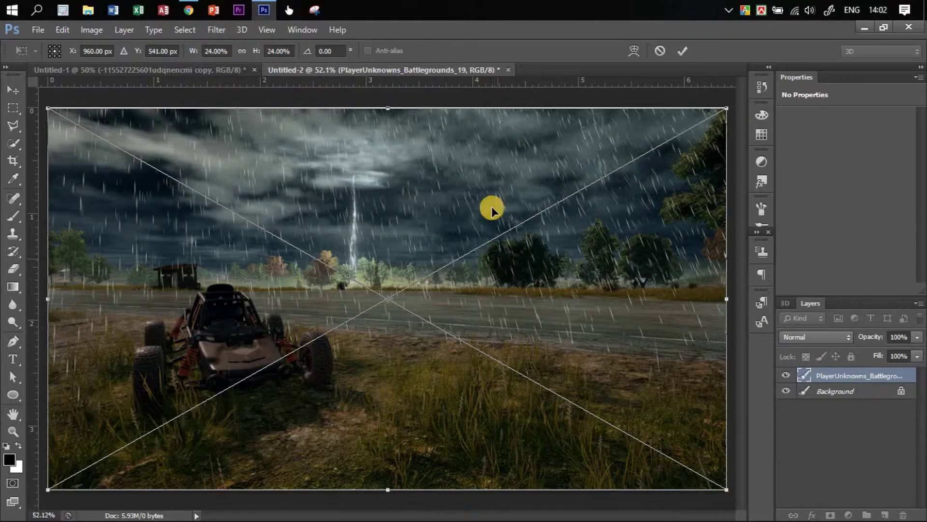
Enlarge the placed picture to about 47.5% scale and reposition it so the buggy fills the middle of the canvas.
{"action": "left_click_drag", "start_coordinate": [388, 314], "coordinate": [296, 380]}
{"action": "left_click_drag", "start_coordinate": [486, 297], "coordinate": [342, 374]}
{"action": "left_click_drag", "start_coordinate": [386, 348], "coordinate": [712, 147]}
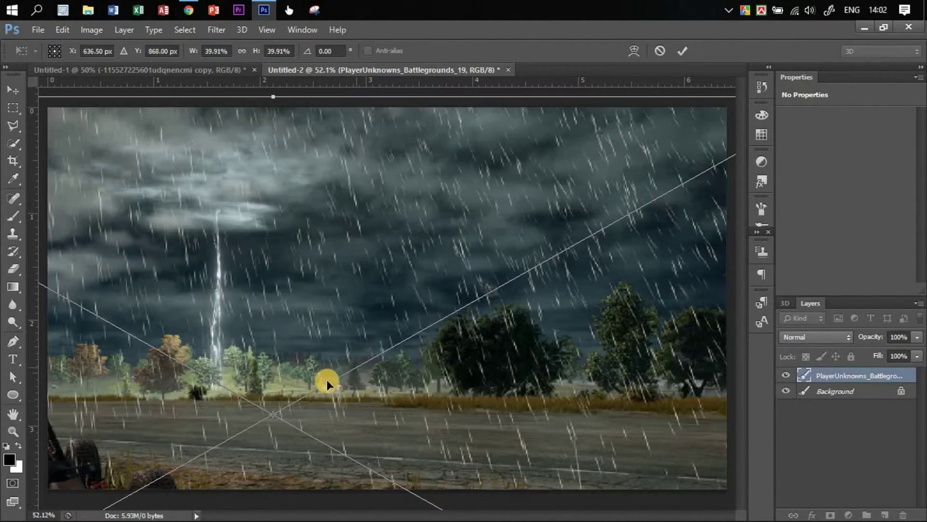
{"action": "left_click_drag", "start_coordinate": [314, 354], "coordinate": [259, 390]}
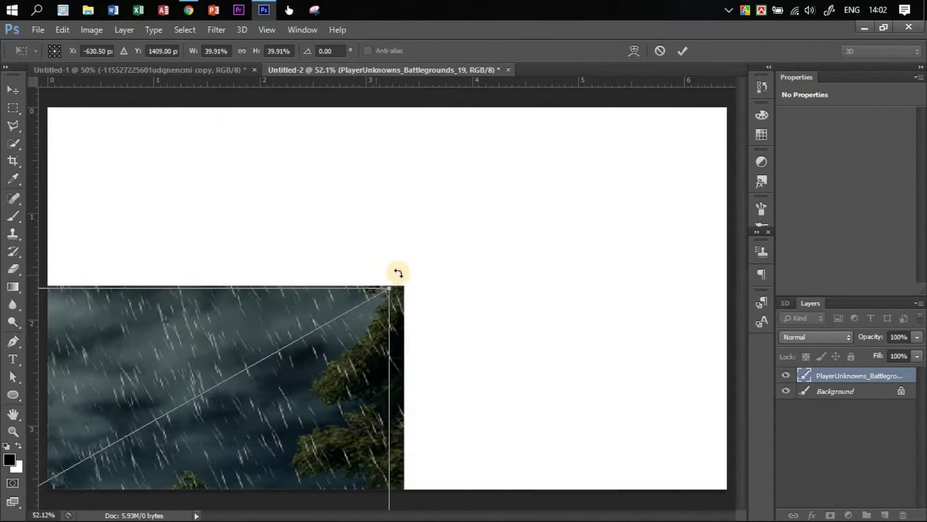
{"action": "left_click_drag", "start_coordinate": [390, 287], "coordinate": [621, 195]}
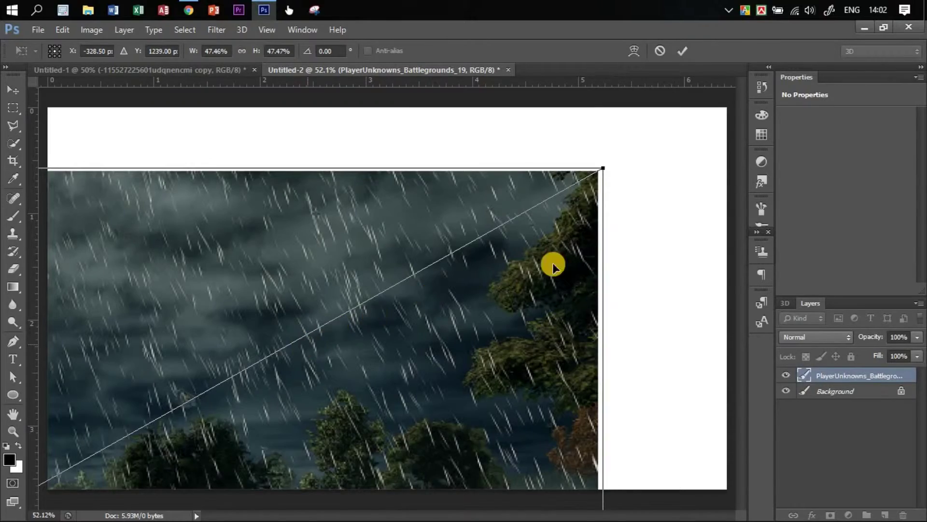
{"action": "left_click_drag", "start_coordinate": [553, 263], "coordinate": [534, 366]}
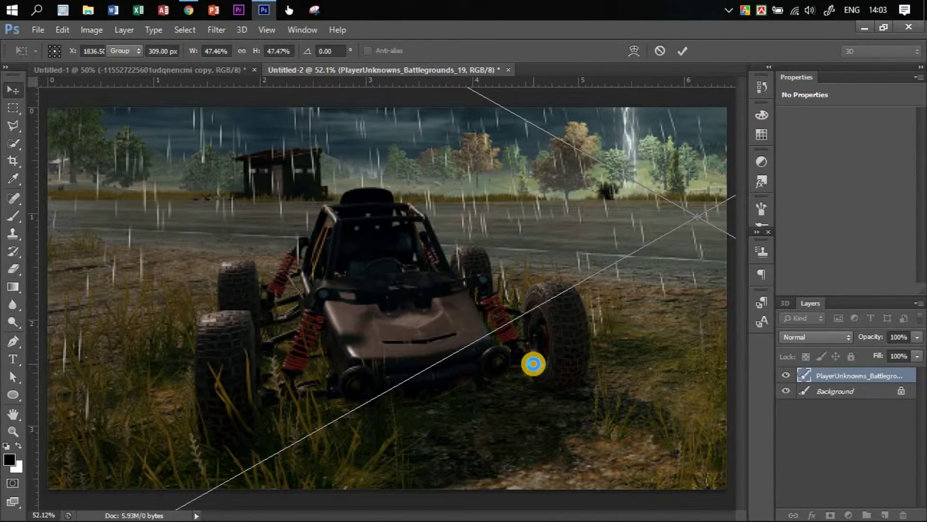
{"action": "key", "text": "Return"}
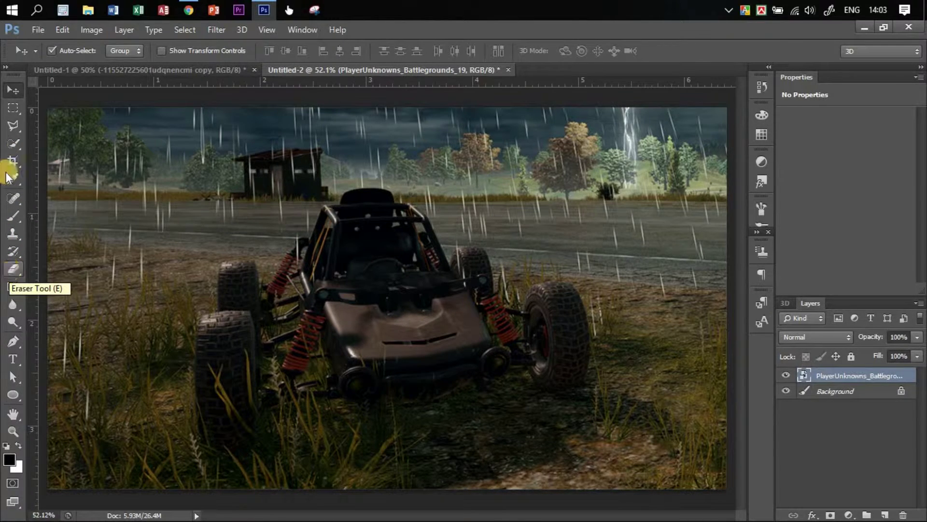
Replace the placed picture with a pasted rectangular copy of the area around the buggy on its own layer.
{"action": "left_click", "coordinate": [13, 107]}
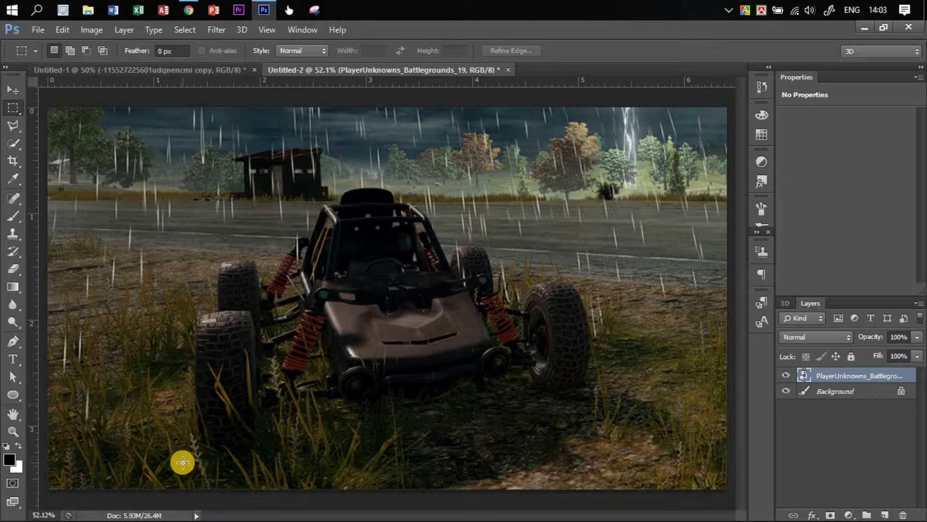
{"action": "left_click_drag", "start_coordinate": [182, 462], "coordinate": [602, 185]}
{"action": "key", "text": "ctrl+shift+c"}
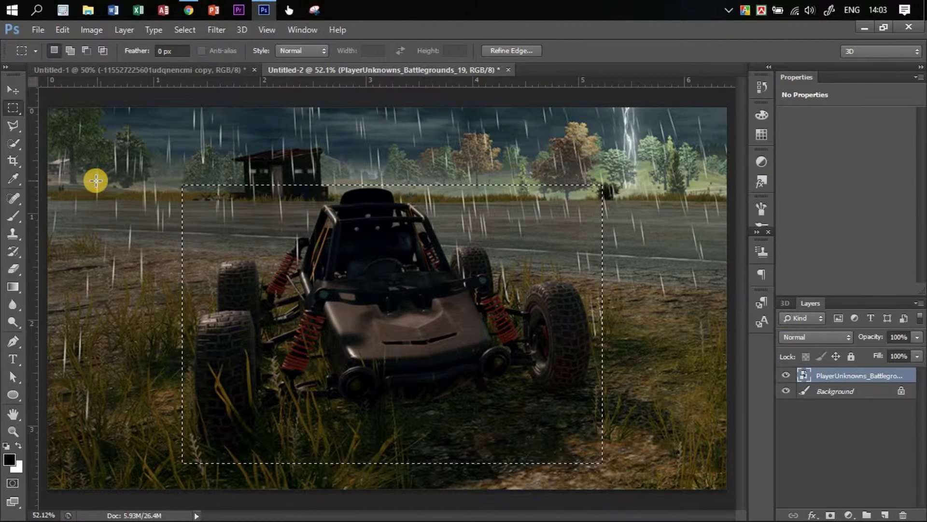
{"action": "key", "text": "ctrl+d"}
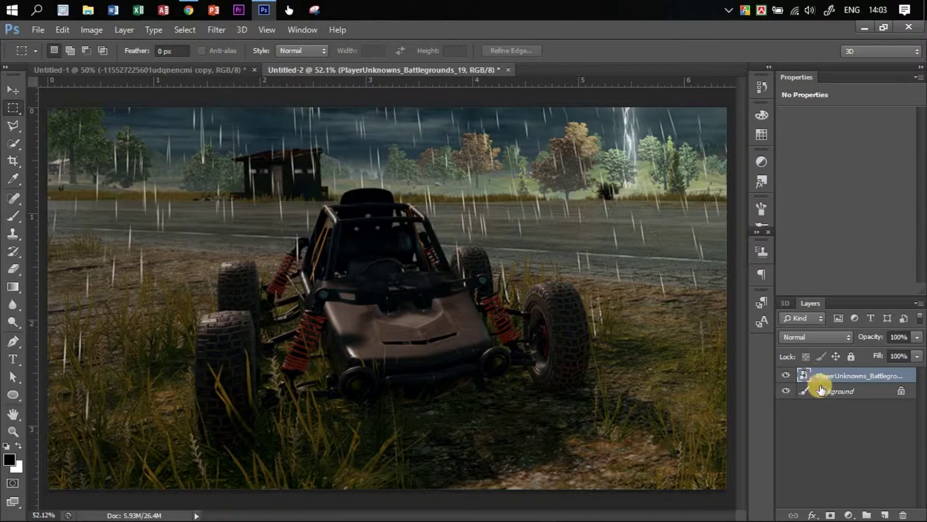
{"action": "key", "text": "Delete"}
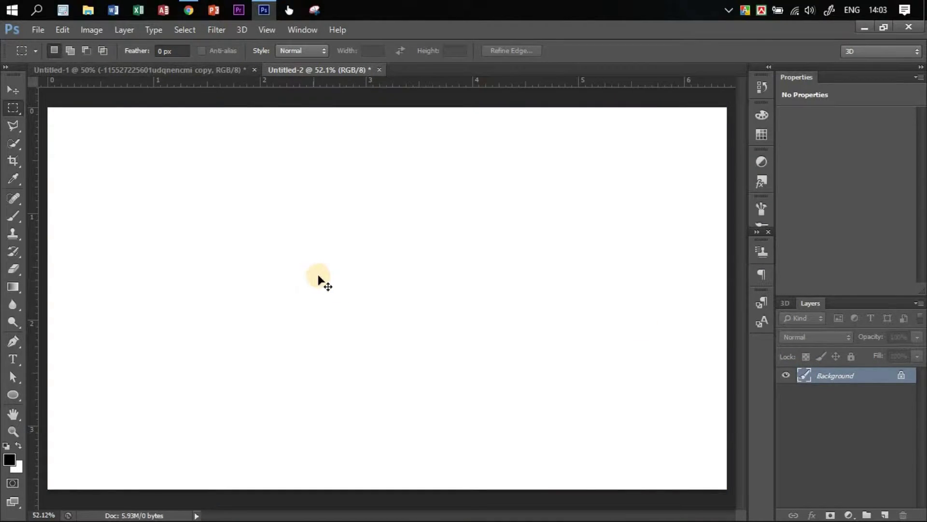
{"action": "key", "text": "ctrl+v"}
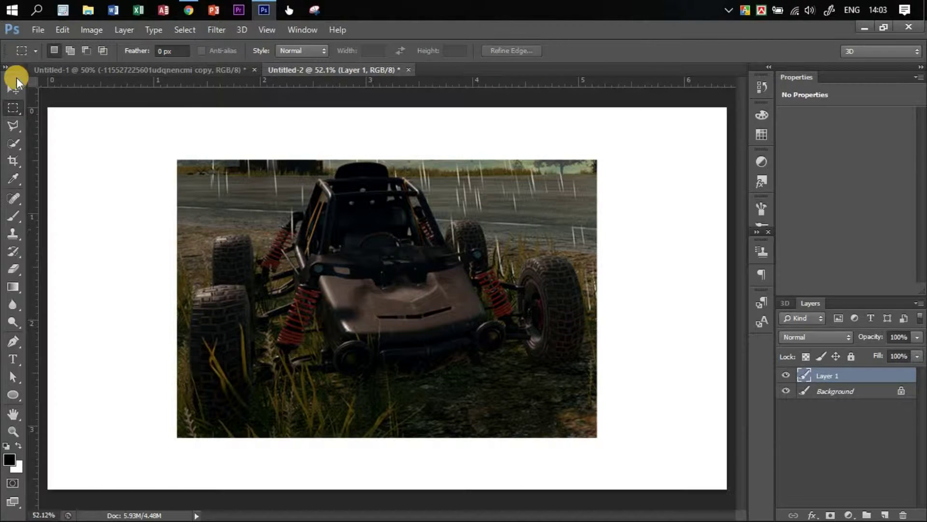
Scale the buggy layer to about 141% and reposition it so all four wheels fit inside the canvas.
{"action": "left_click", "coordinate": [10, 89]}
{"action": "left_click_drag", "start_coordinate": [412, 296], "coordinate": [583, 169]}
{"action": "key", "text": "ctrl+t"}
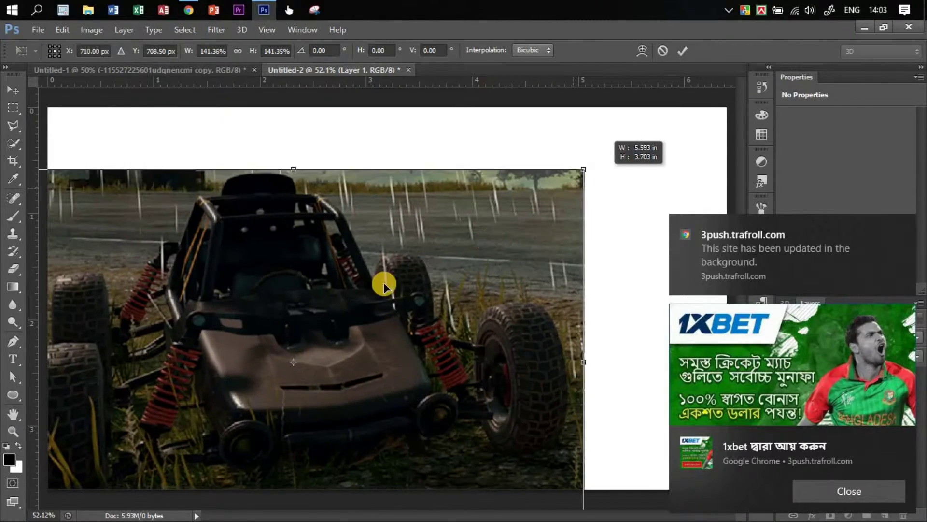
{"action": "left_click_drag", "start_coordinate": [377, 282], "coordinate": [375, 316]}
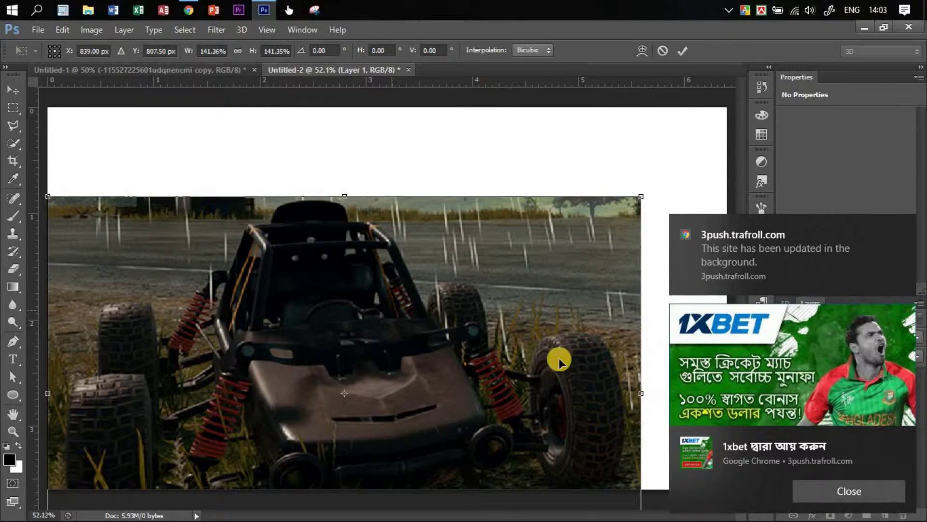
{"action": "key", "text": "Return"}
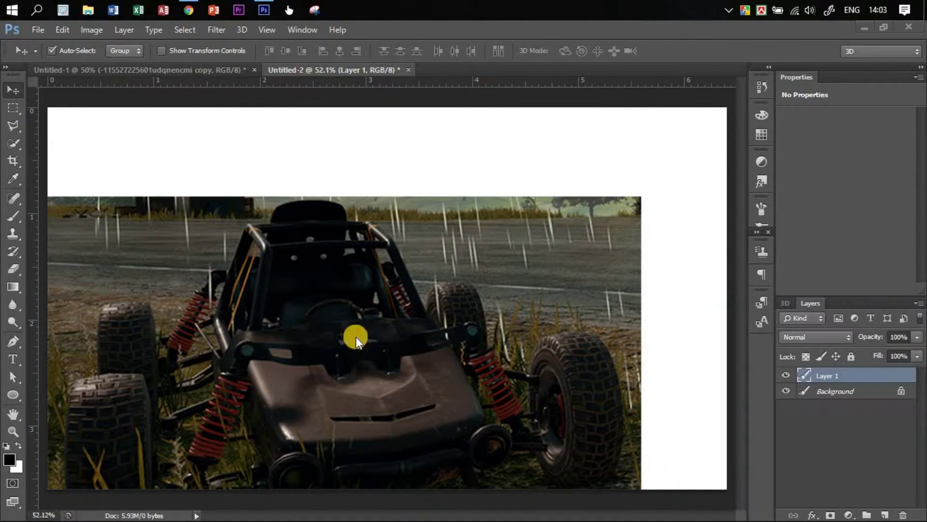
{"action": "left_click_drag", "start_coordinate": [415, 284], "coordinate": [368, 299]}
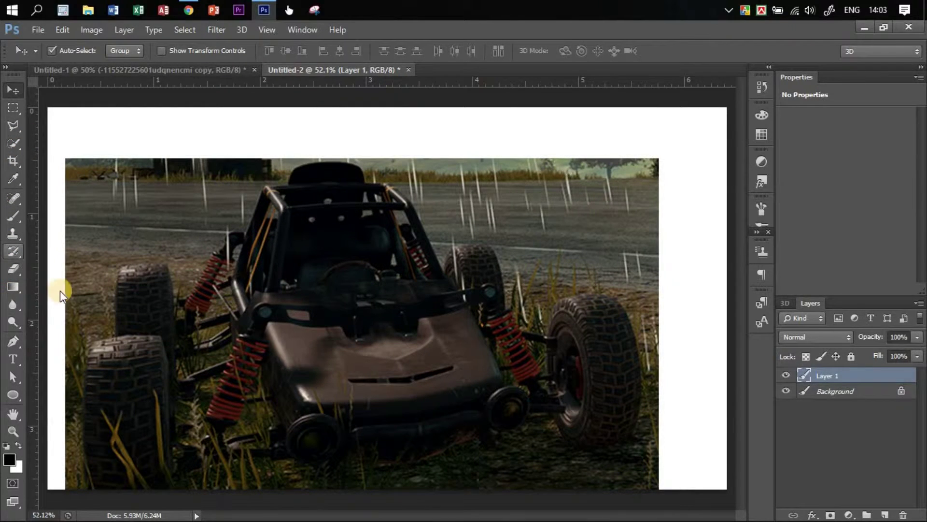
Roughly erase the scenery around the buggy on Layer 1 with a hard round 100 px Eraser brush.
{"action": "key", "text": "e"}
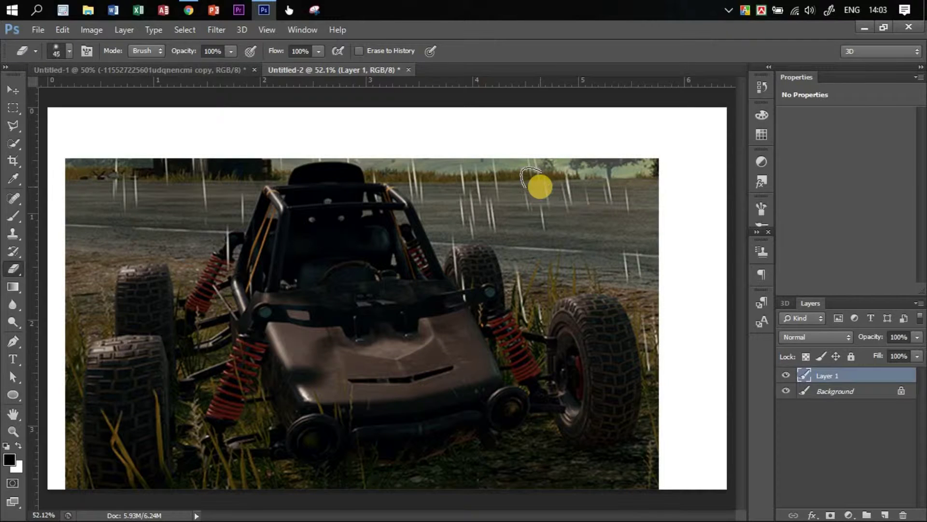
{"action": "key", "text": "bracketright"}
{"action": "key", "text": "bracketright"}
{"action": "key", "text": "bracketright"}
{"action": "key", "text": "bracketright"}
{"action": "key", "text": "bracketright"}
{"action": "key", "text": "bracketright"}
{"action": "left_click", "coordinate": [69, 50]}
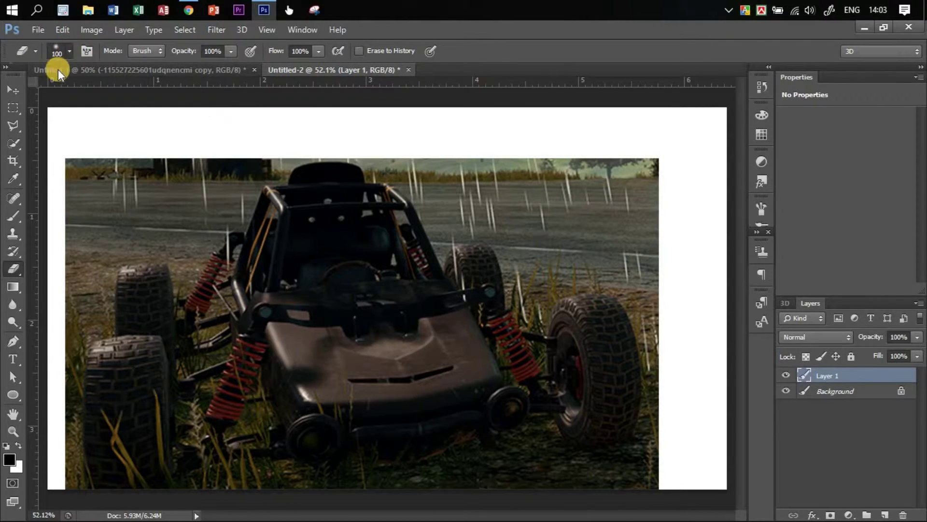
{"action": "double_click", "coordinate": [55, 161]}
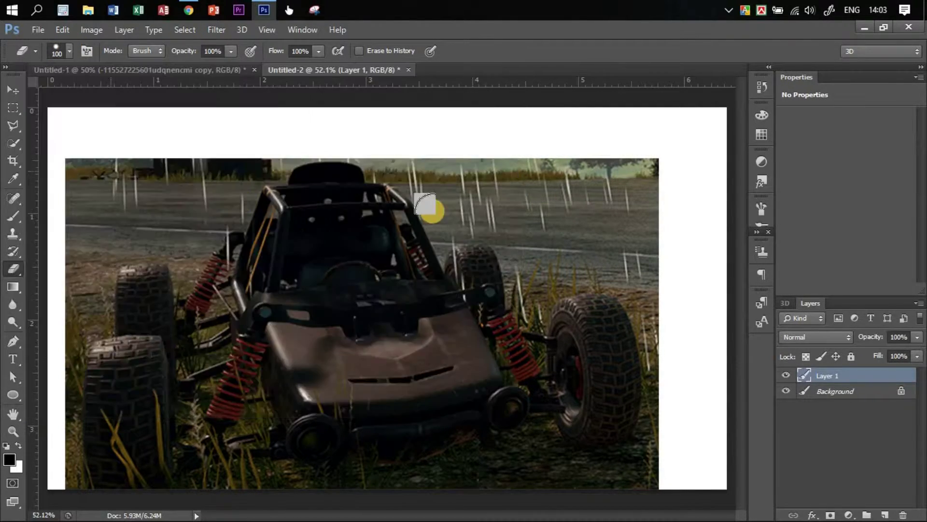
{"action": "mouse_move", "coordinate": [580, 173]}
{"action": "left_mouse_down"}
{"action": "mouse_move", "coordinate": [640, 214]}
{"action": "mouse_move", "coordinate": [648, 145]}
{"action": "mouse_move", "coordinate": [601, 177]}
{"action": "mouse_move", "coordinate": [658, 223]}
{"action": "mouse_move", "coordinate": [649, 257]}
{"action": "mouse_move", "coordinate": [577, 239]}
{"action": "left_mouse_up"}
{"action": "mouse_move", "coordinate": [509, 192]}
{"action": "left_mouse_down"}
{"action": "mouse_move", "coordinate": [492, 172]}
{"action": "mouse_move", "coordinate": [567, 188]}
{"action": "mouse_move", "coordinate": [647, 232]}
{"action": "mouse_move", "coordinate": [513, 198]}
{"action": "mouse_move", "coordinate": [575, 180]}
{"action": "mouse_move", "coordinate": [588, 165]}
{"action": "mouse_move", "coordinate": [530, 157]}
{"action": "mouse_move", "coordinate": [487, 169]}
{"action": "mouse_move", "coordinate": [385, 141]}
{"action": "left_mouse_up"}
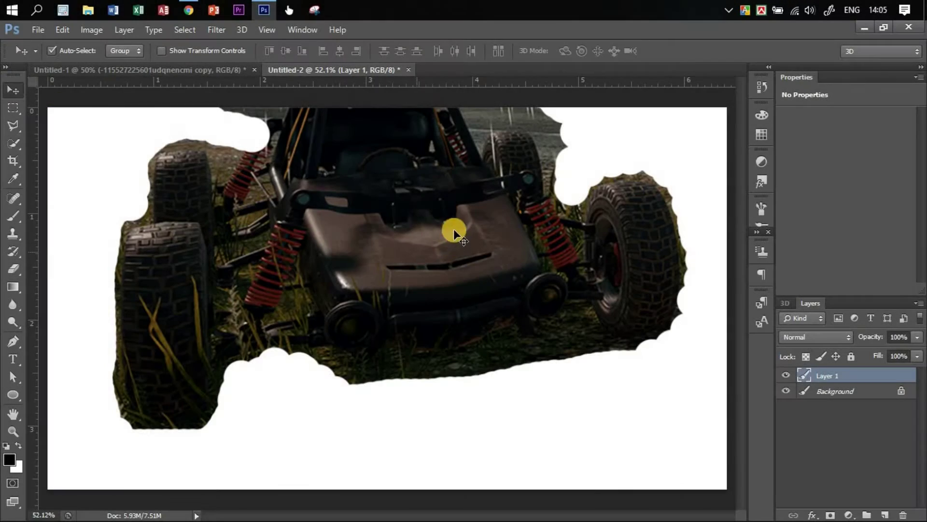
Move the buggy down on the canvas and erase more of the road background around its roof and rear wheels.
{"action": "left_click_drag", "start_coordinate": [454, 229], "coordinate": [458, 352]}
{"action": "key", "text": "l"}
{"action": "left_click", "coordinate": [13, 271]}
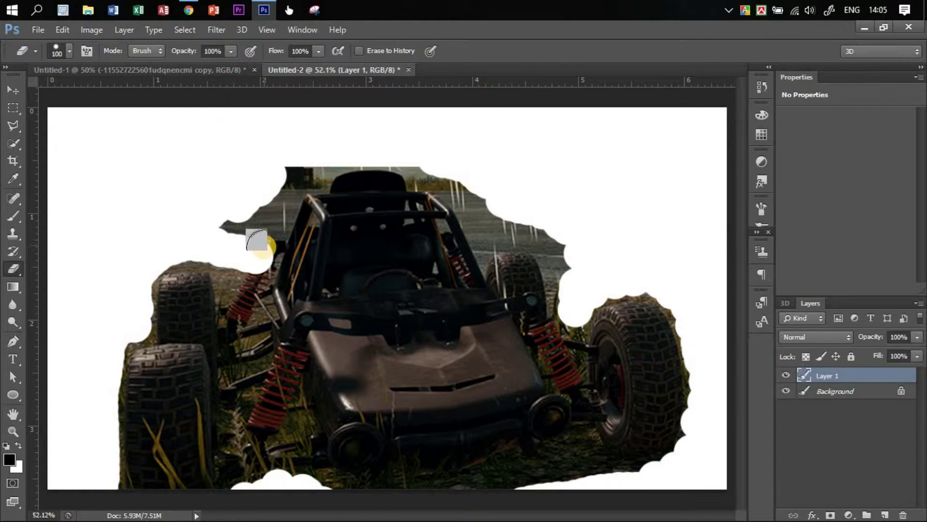
{"action": "key", "text": "ctrl+z"}
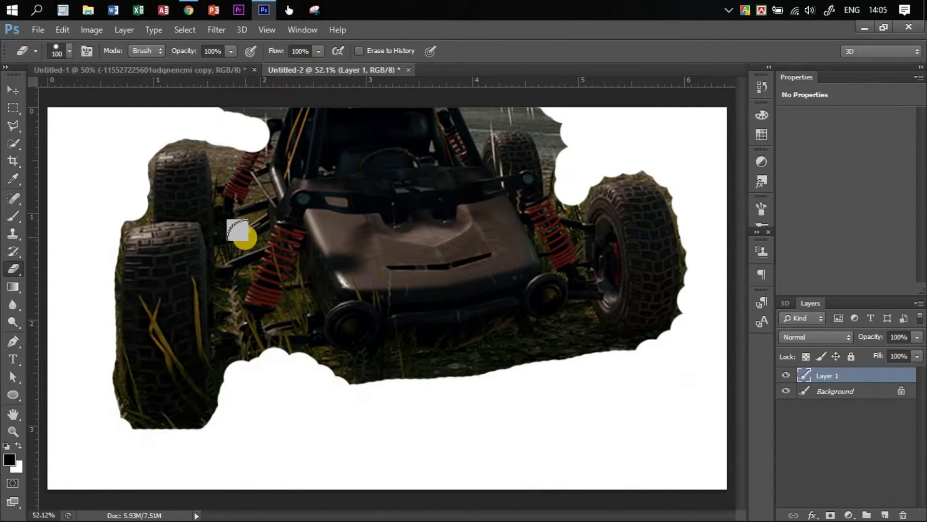
{"action": "key", "text": "ctrl+z"}
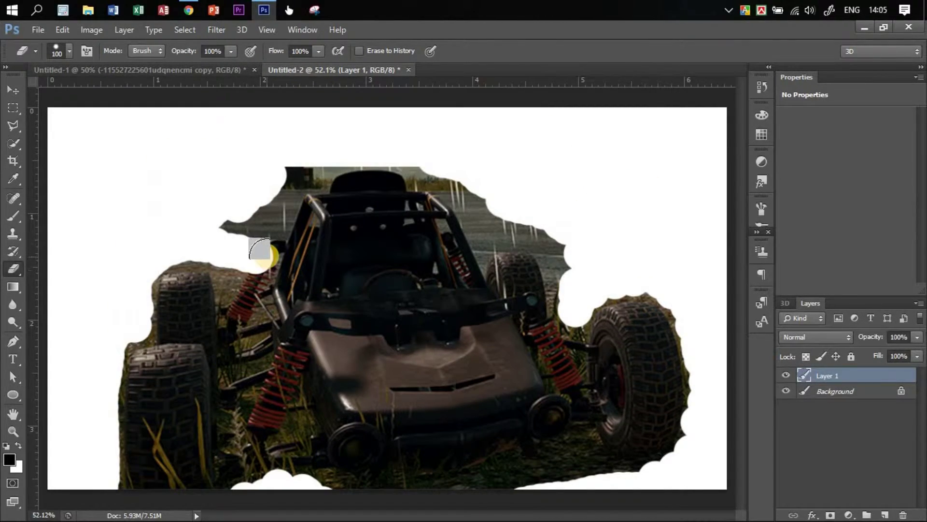
{"action": "mouse_move", "coordinate": [238, 239]}
{"action": "left_mouse_down"}
{"action": "mouse_move", "coordinate": [301, 167]}
{"action": "mouse_move", "coordinate": [213, 242]}
{"action": "mouse_move", "coordinate": [325, 162]}
{"action": "mouse_move", "coordinate": [398, 155]}
{"action": "mouse_move", "coordinate": [441, 170]}
{"action": "mouse_move", "coordinate": [427, 172]}
{"action": "mouse_move", "coordinate": [553, 254]}
{"action": "left_mouse_up"}
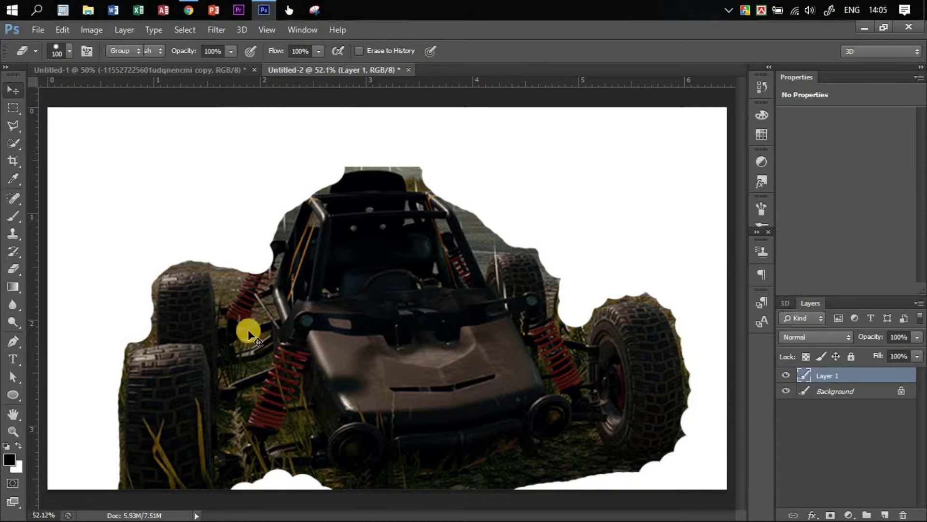
Transfer the buggy layer into Untitled-1, scale it to about 57.4% and position it between the two characters.
{"action": "key", "text": "v"}
{"action": "mouse_move", "coordinate": [414, 310]}
{"action": "left_mouse_down"}
{"action": "mouse_move", "coordinate": [387, 331]}
{"action": "mouse_move", "coordinate": [411, 234]}
{"action": "mouse_move", "coordinate": [256, 187]}
{"action": "mouse_move", "coordinate": [182, 107]}
{"action": "mouse_move", "coordinate": [193, 68]}
{"action": "mouse_move", "coordinate": [385, 388]}
{"action": "left_mouse_up"}
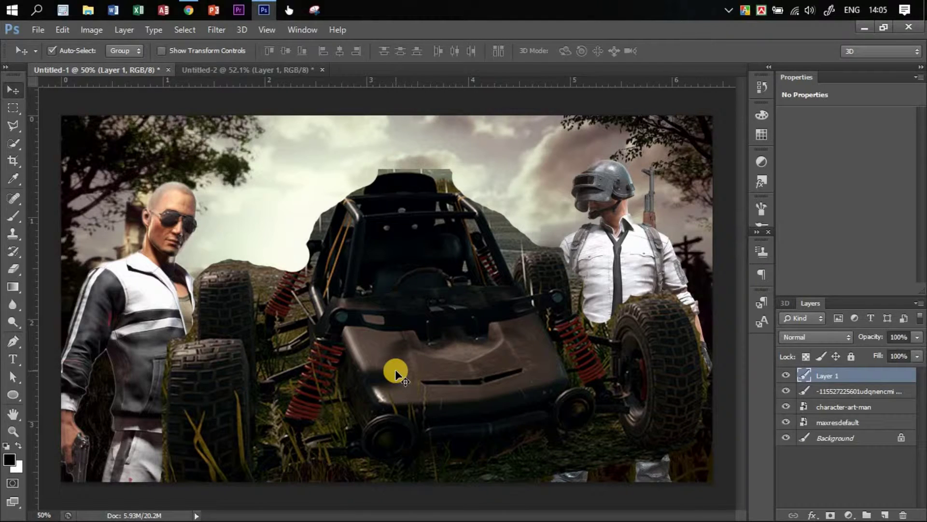
{"action": "key", "text": "ctrl+t"}
{"action": "left_click_drag", "start_coordinate": [713, 170], "coordinate": [483, 304]}
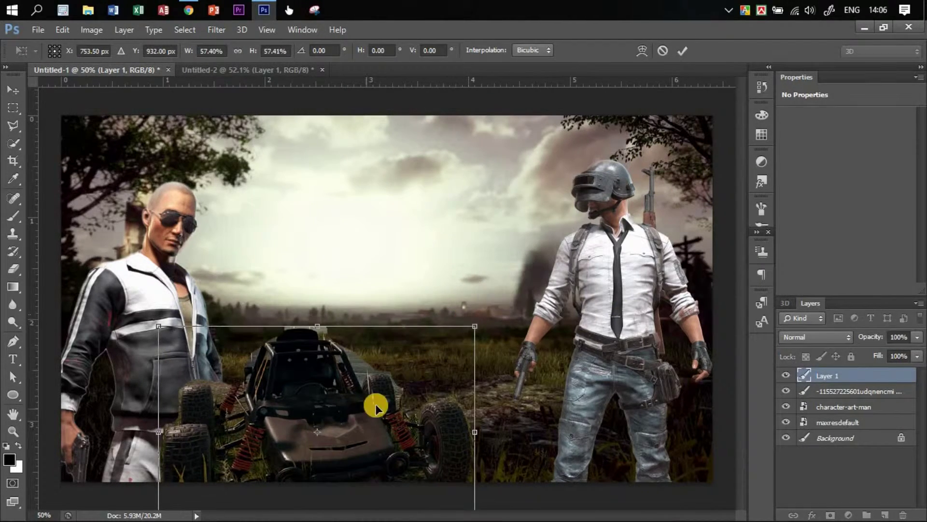
{"action": "left_click_drag", "start_coordinate": [375, 403], "coordinate": [399, 311]}
{"action": "key", "text": "Return"}
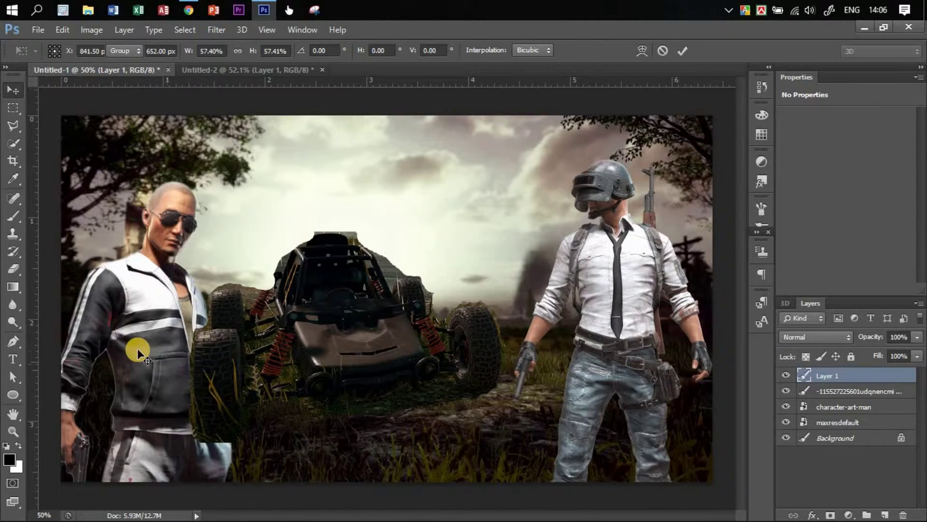
Move the buggy layer below the tracksuit character's layer, and shrink and reposition the buggy slightly beside that character.
{"action": "left_click", "coordinate": [137, 348]}
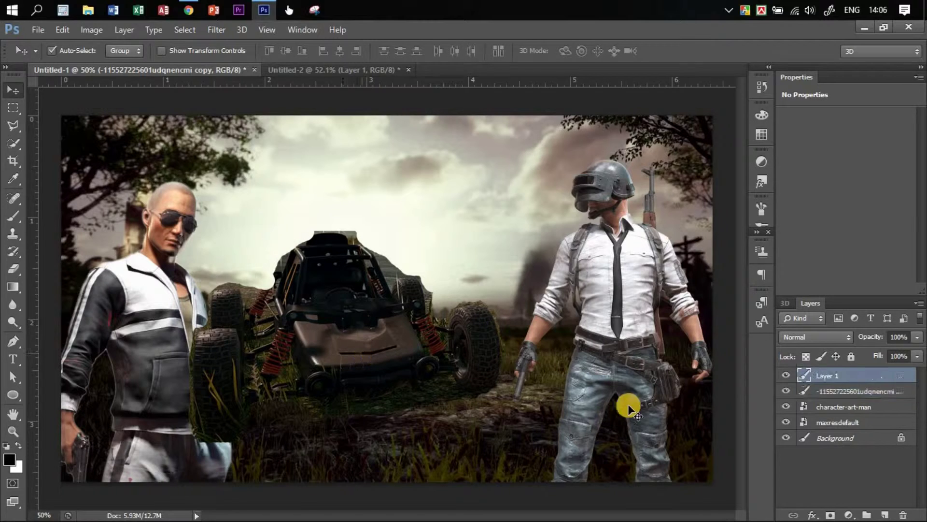
{"action": "left_click_drag", "start_coordinate": [803, 377], "coordinate": [824, 399]}
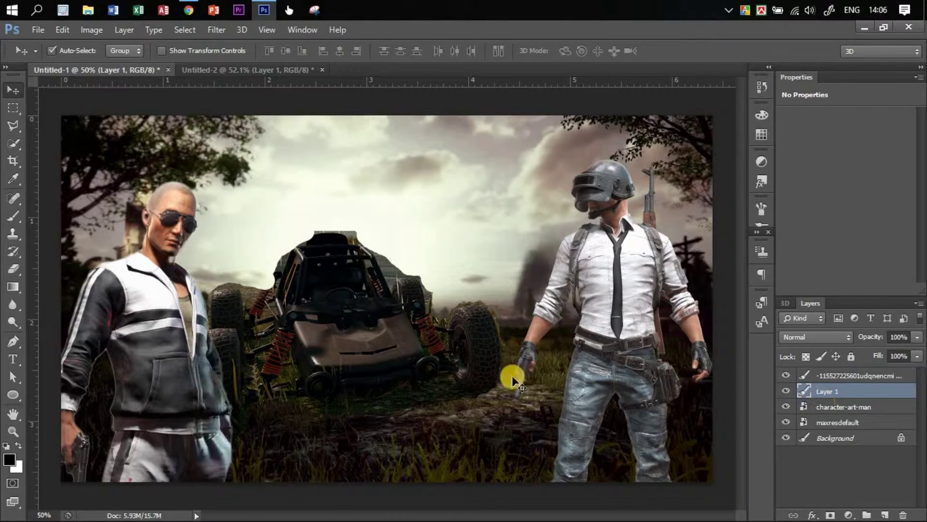
{"action": "mouse_move", "coordinate": [341, 347]}
{"action": "left_mouse_down"}
{"action": "mouse_move", "coordinate": [325, 349]}
{"action": "mouse_move", "coordinate": [338, 329]}
{"action": "mouse_move", "coordinate": [341, 340]}
{"action": "left_mouse_up"}
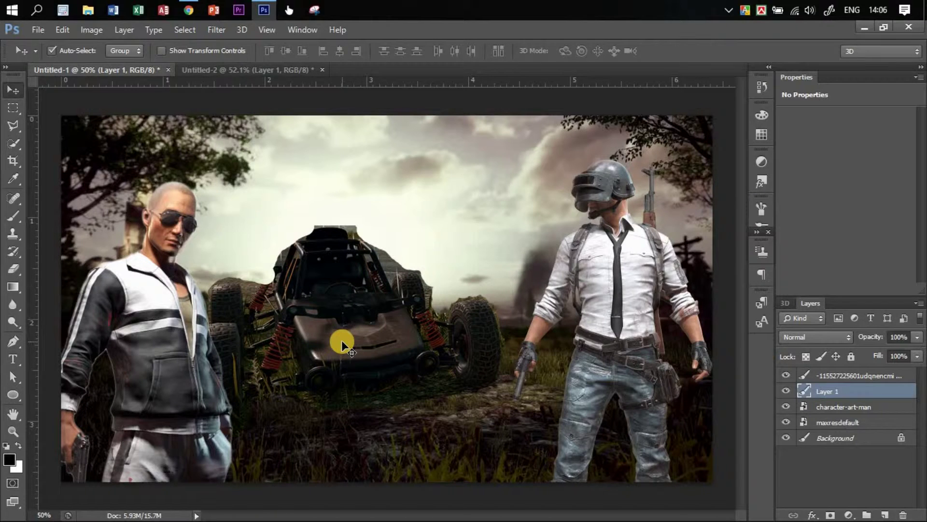
{"action": "key", "text": "ctrl+t"}
{"action": "left_click_drag", "start_coordinate": [500, 224], "coordinate": [481, 241]}
{"action": "key", "text": "Return"}
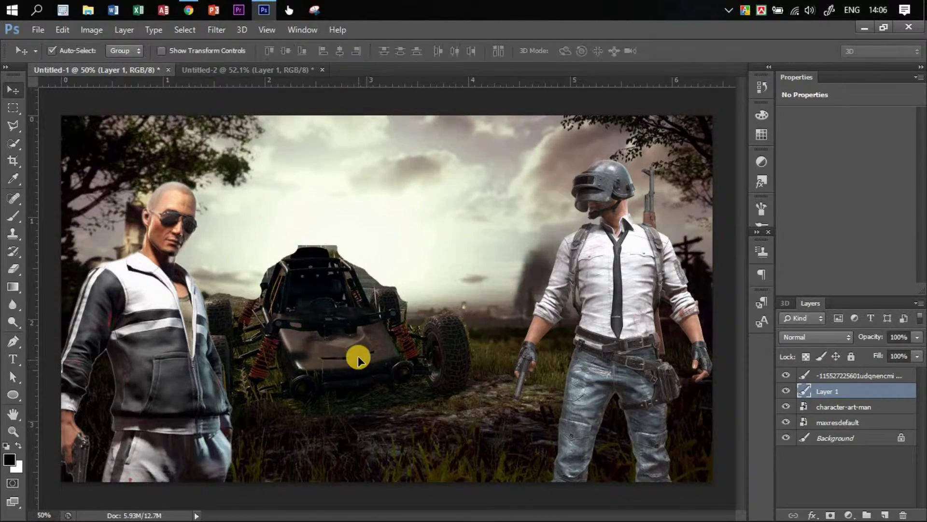
{"action": "left_click_drag", "start_coordinate": [365, 362], "coordinate": [367, 356]}
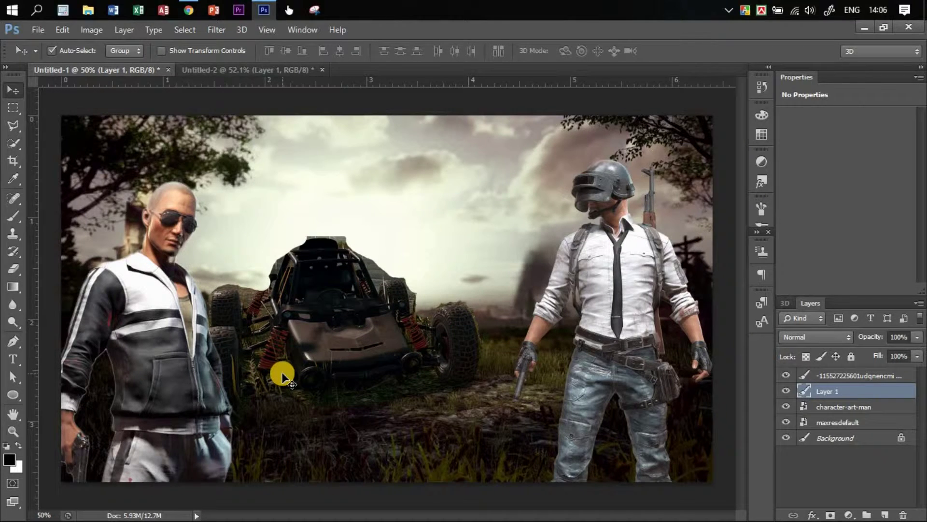
Erase the leftover grass and road around the buggy's wheels, springs and frame with a small soft Eraser brush.
{"action": "key", "text": "z"}
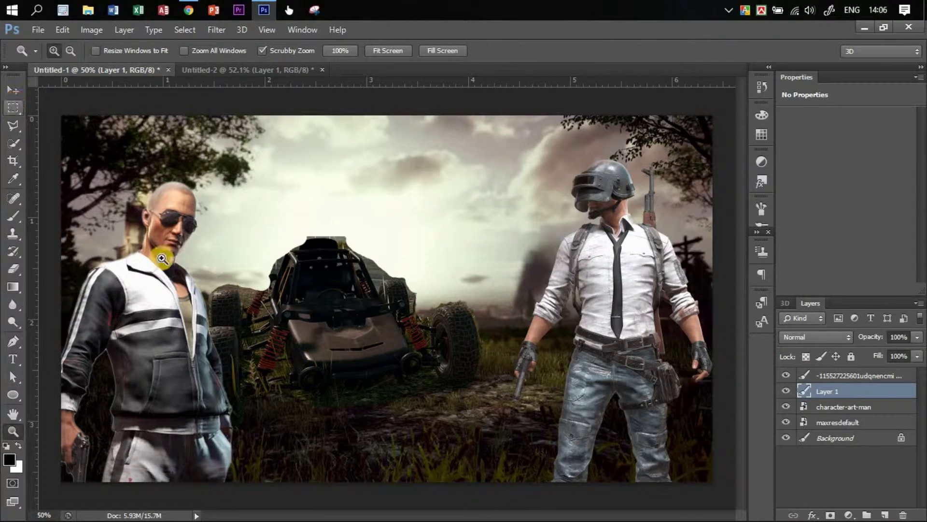
{"action": "left_click_drag", "start_coordinate": [334, 325], "coordinate": [546, 302]}
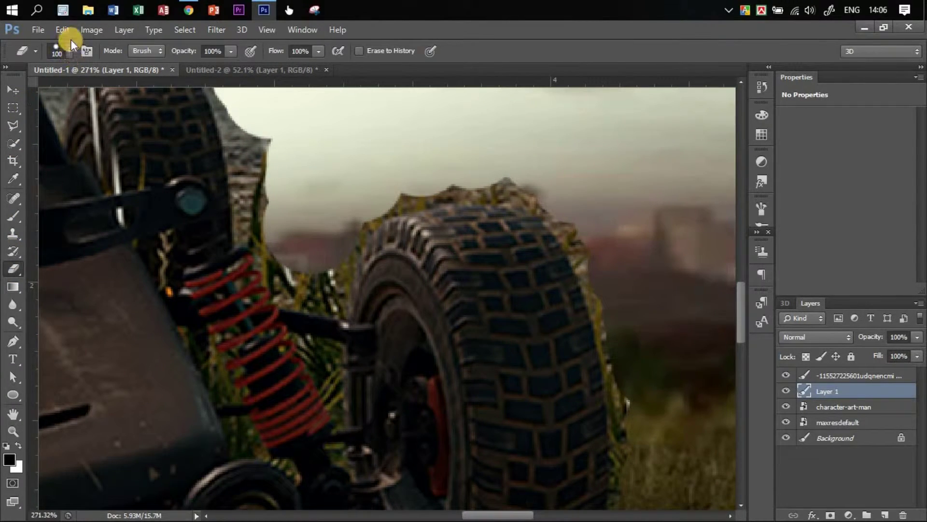
{"action": "left_click", "coordinate": [70, 51]}
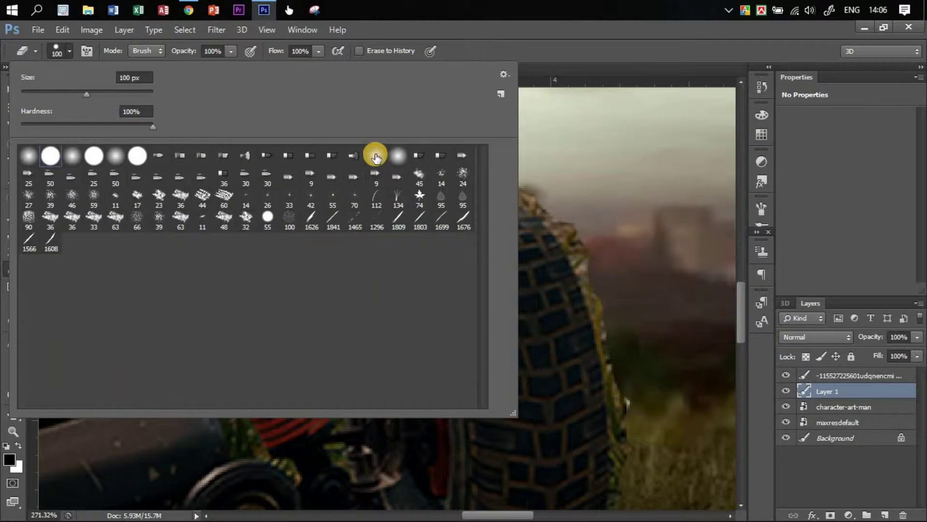
{"action": "double_click", "coordinate": [376, 156]}
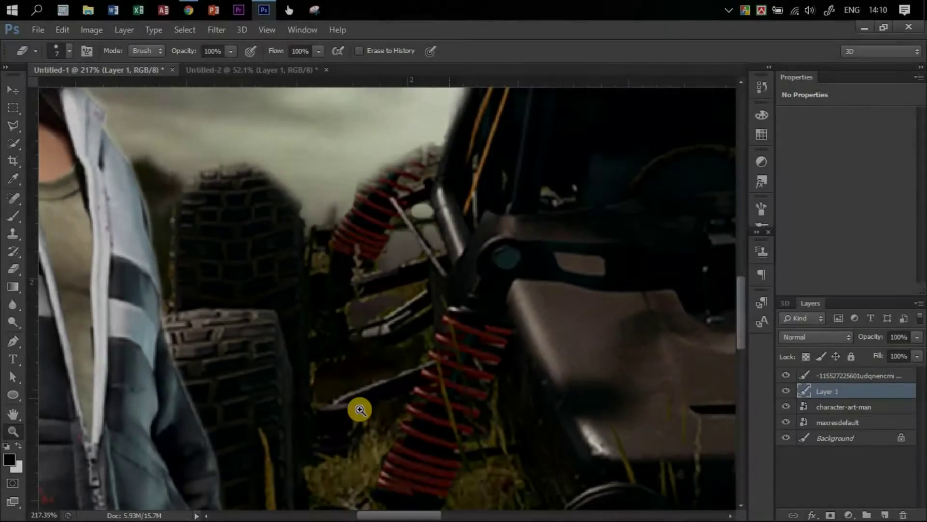
{"action": "left_click_drag", "start_coordinate": [358, 408], "coordinate": [528, 366]}
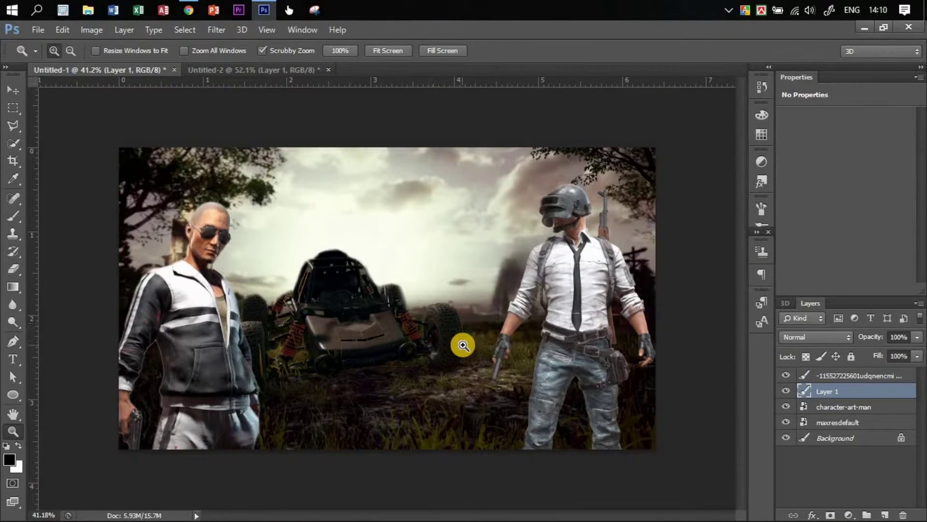
{"action": "left_click_drag", "start_coordinate": [472, 347], "coordinate": [476, 352]}
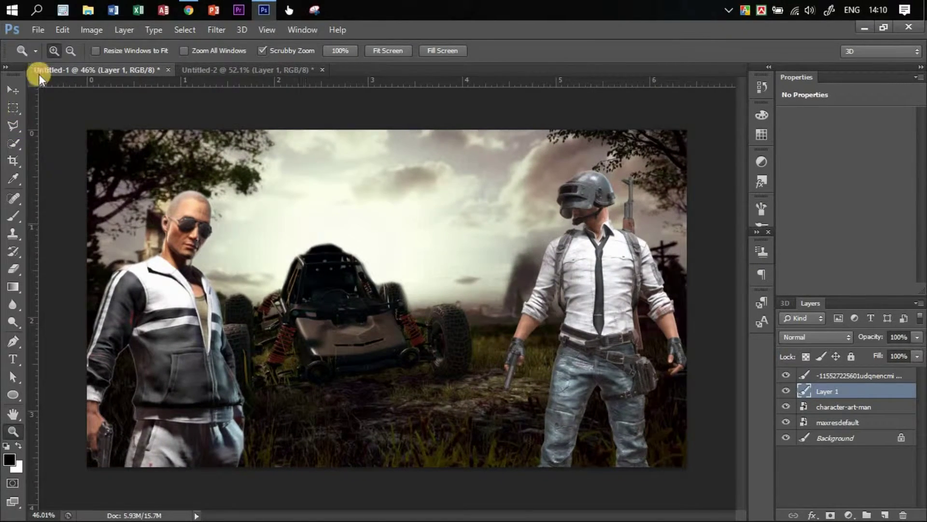
Set the Move tool's auto-select mode to Layer and select the tracksuit character's layer.
{"action": "left_click", "coordinate": [16, 91]}
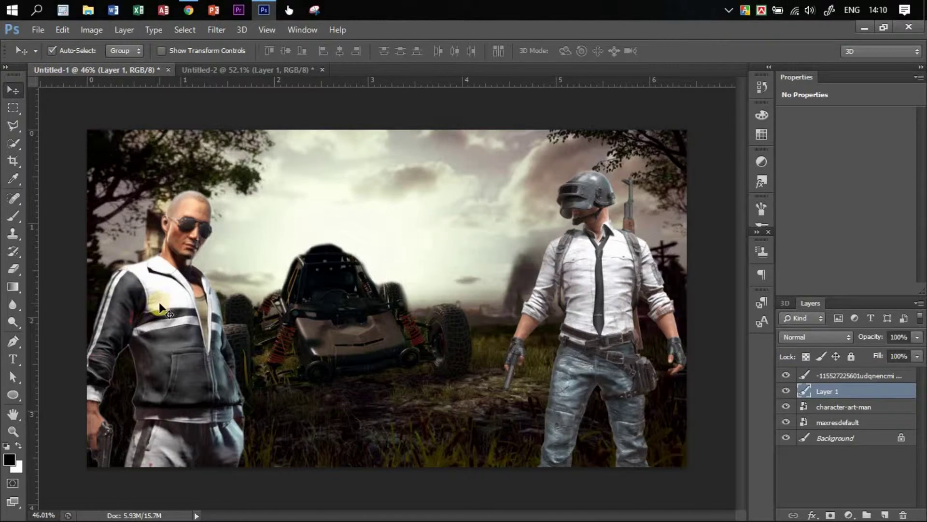
{"action": "left_click", "coordinate": [621, 425]}
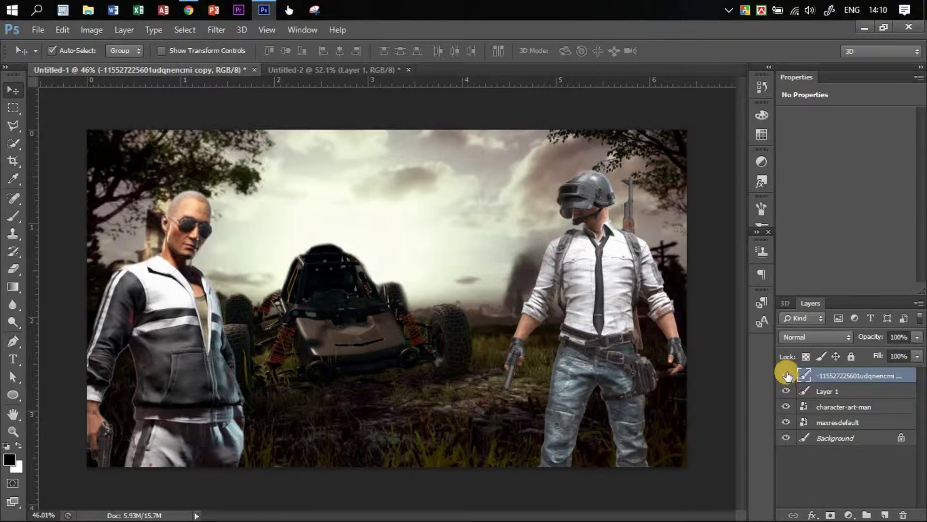
{"action": "left_click", "coordinate": [122, 50]}
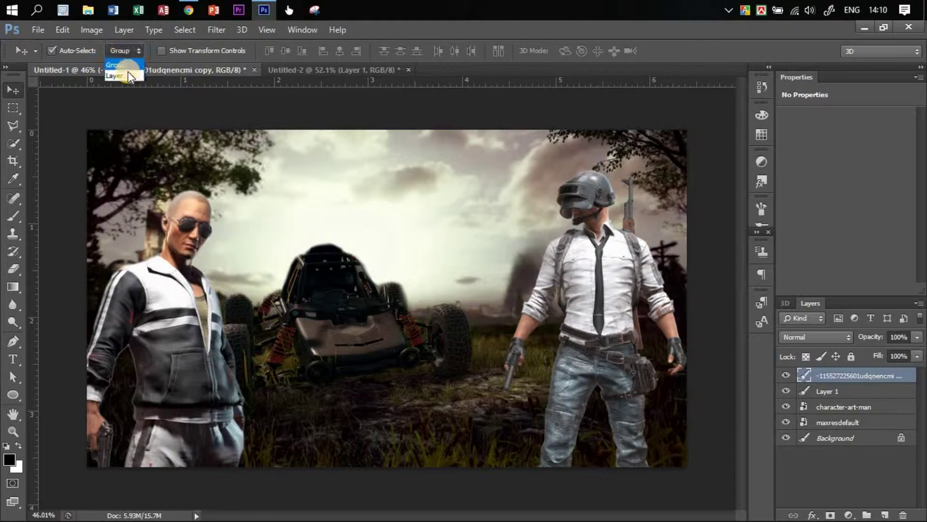
{"action": "left_click", "coordinate": [129, 75]}
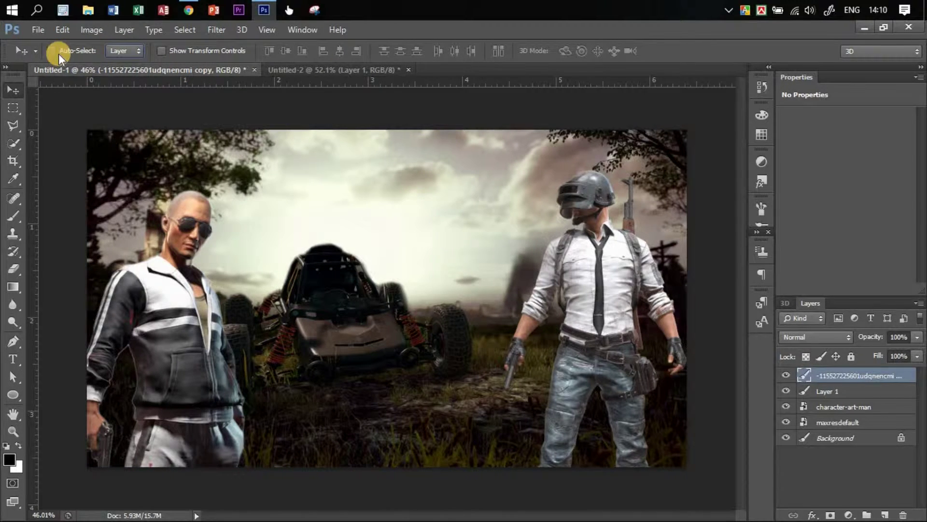
{"action": "left_click", "coordinate": [183, 245]}
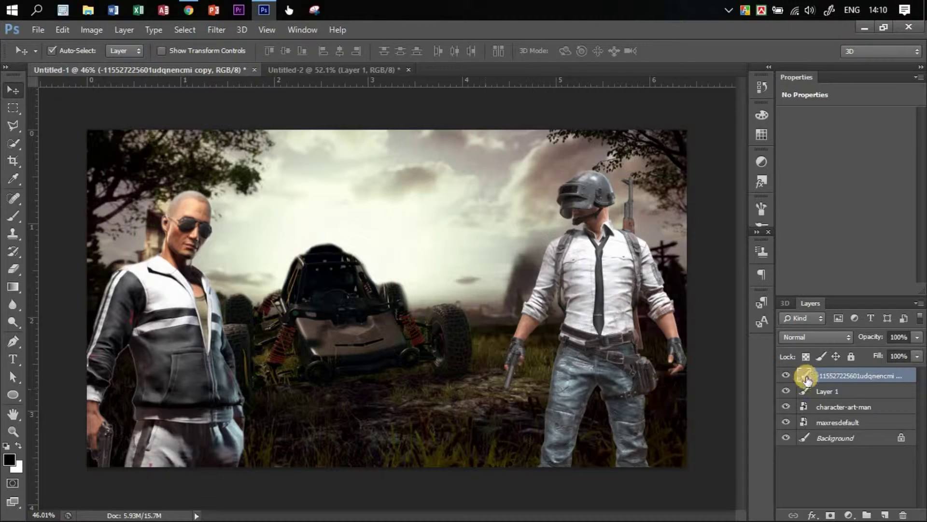
Hide the two character layers and the buggy layer so only the backdrop shows.
{"action": "left_click", "coordinate": [786, 375]}
{"action": "left_click", "coordinate": [845, 407]}
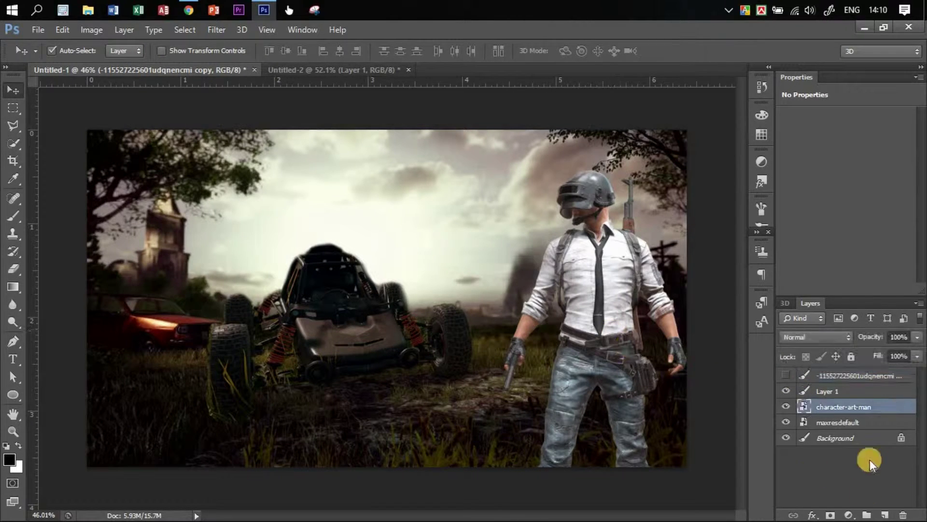
{"action": "left_click", "coordinate": [787, 406]}
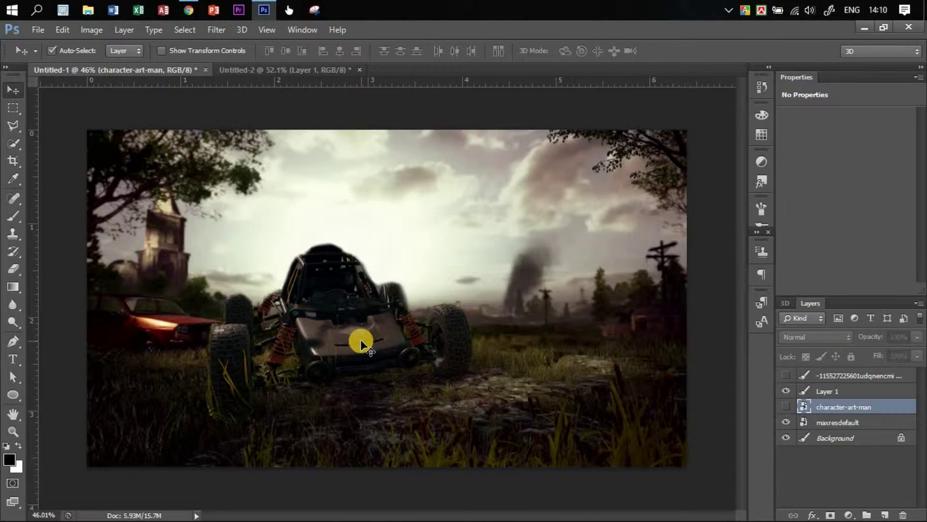
{"action": "left_click", "coordinate": [607, 413]}
{"action": "left_click", "coordinate": [787, 424]}
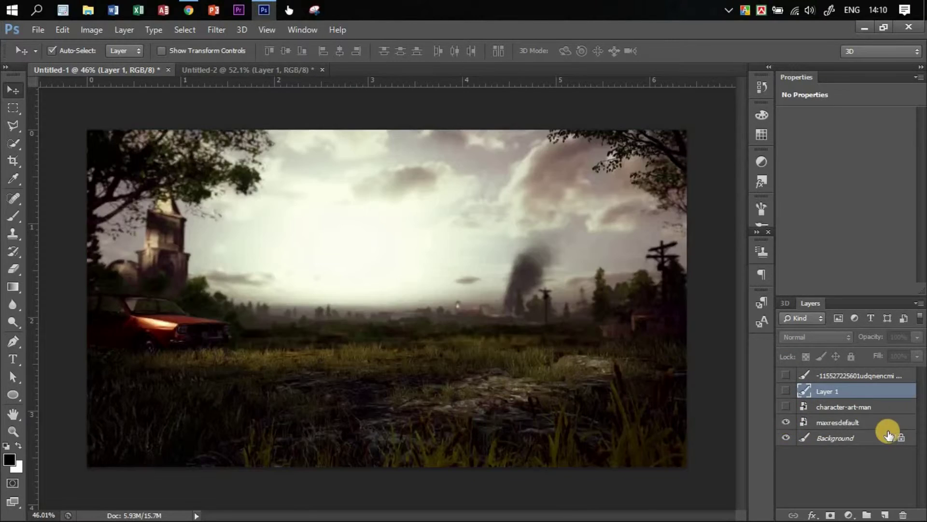
Place the wp2462431 sunset field picture from the Pictures folder directly above the maxresdefault layer.
{"action": "left_click", "coordinate": [817, 423]}
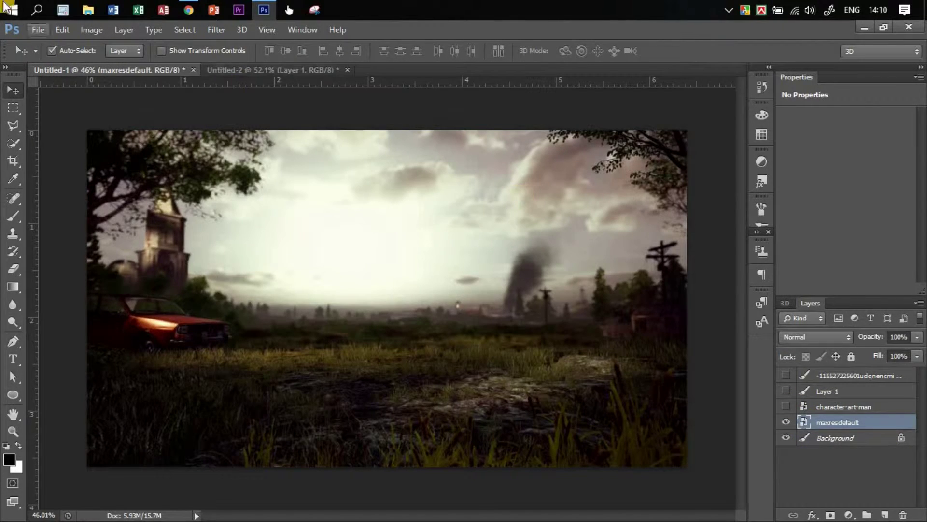
{"action": "left_click", "coordinate": [41, 31]}
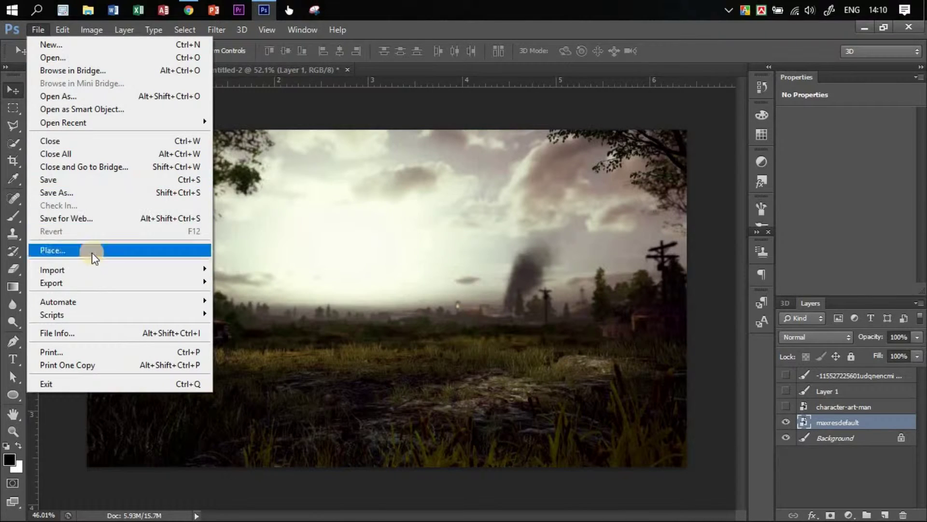
{"action": "left_click", "coordinate": [92, 251]}
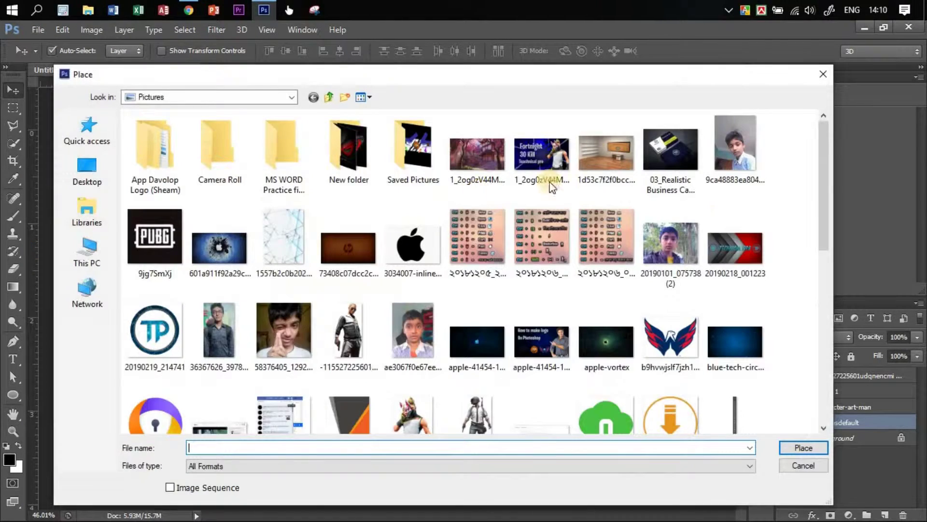
{"action": "scroll", "coordinate": [830, 357], "scroll_direction": "down", "scroll_amount": 3}
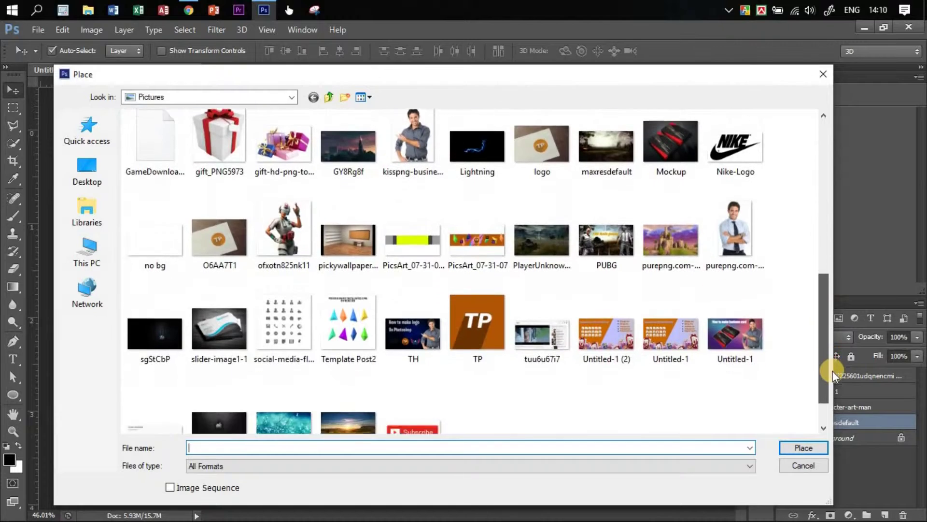
{"action": "left_click_drag", "start_coordinate": [827, 341], "coordinate": [821, 406]}
{"action": "double_click", "coordinate": [348, 383]}
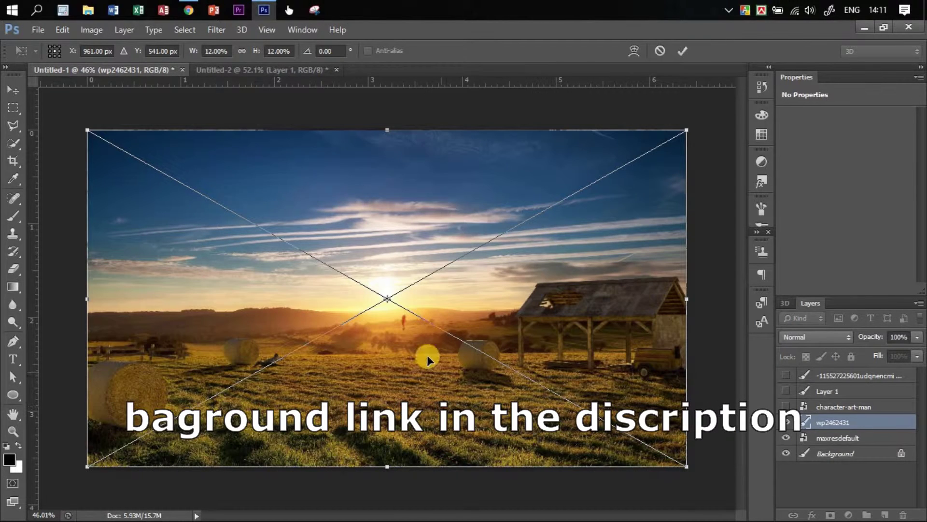
Confirm the placed sunset picture, then set its layer's blend mode to Hard Light and its fill to 64%.
{"action": "key", "text": "Return"}
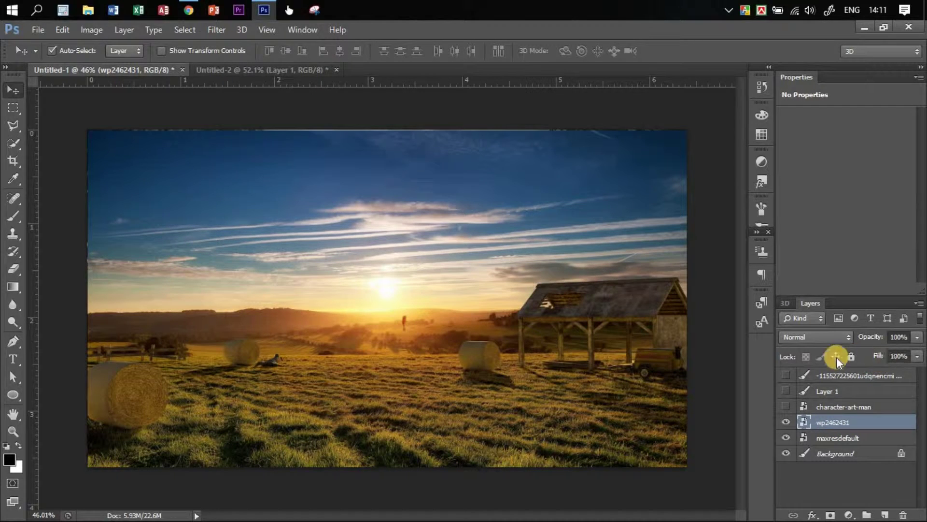
{"action": "left_click", "coordinate": [796, 336]}
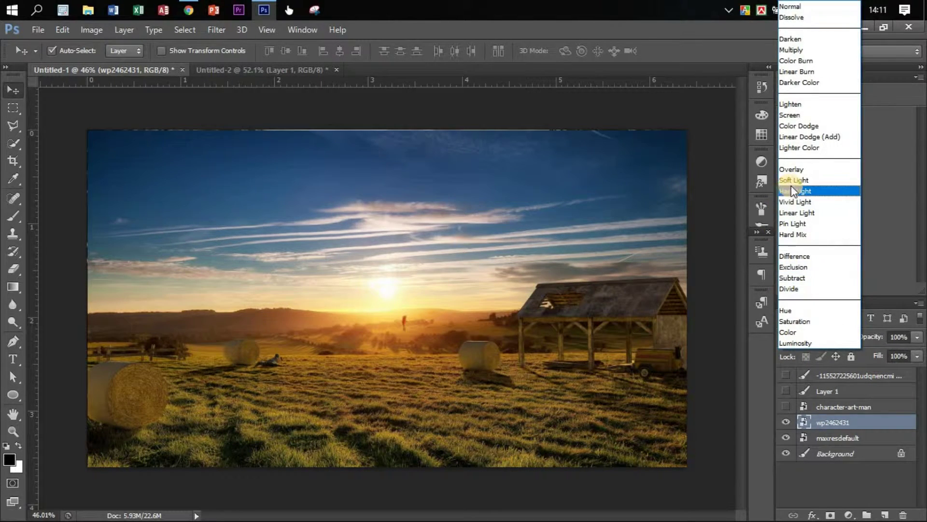
{"action": "left_click", "coordinate": [792, 192]}
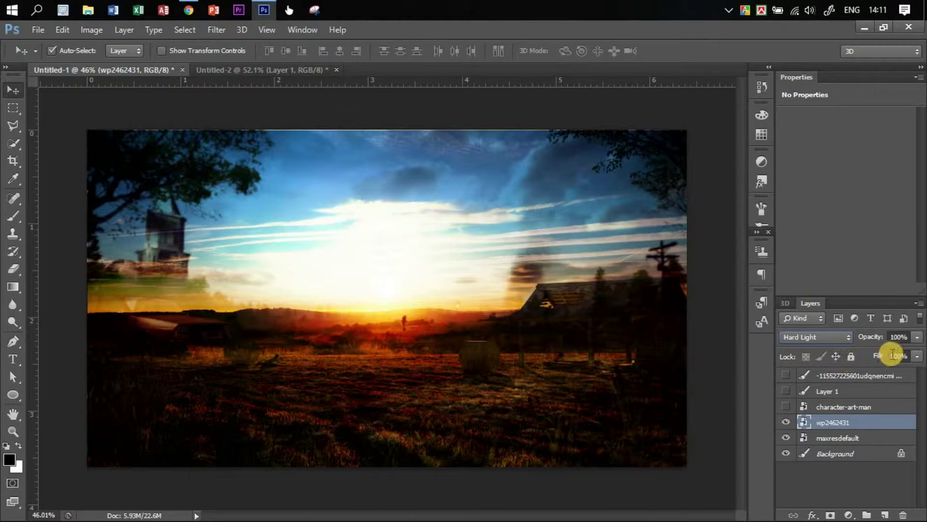
{"action": "left_click_drag", "start_coordinate": [870, 358], "coordinate": [876, 363]}
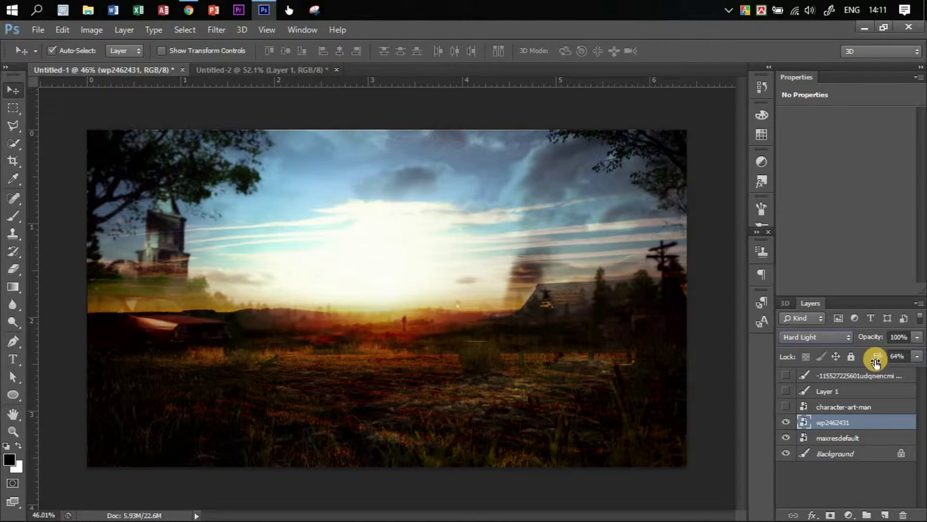
Show the two character layers and the buggy layer again, and move the buggy slightly down and to the left.
{"action": "left_click_drag", "start_coordinate": [787, 376], "coordinate": [789, 414]}
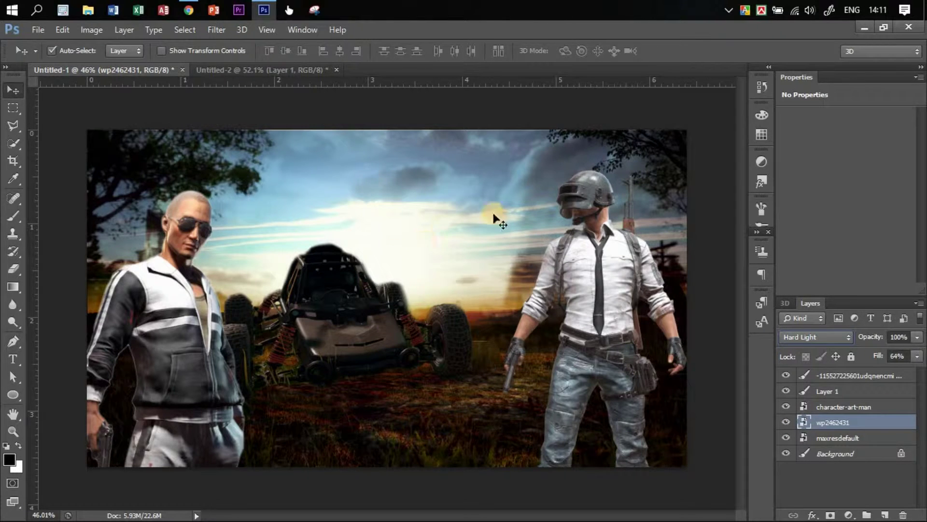
{"action": "left_click_drag", "start_coordinate": [476, 198], "coordinate": [479, 207]}
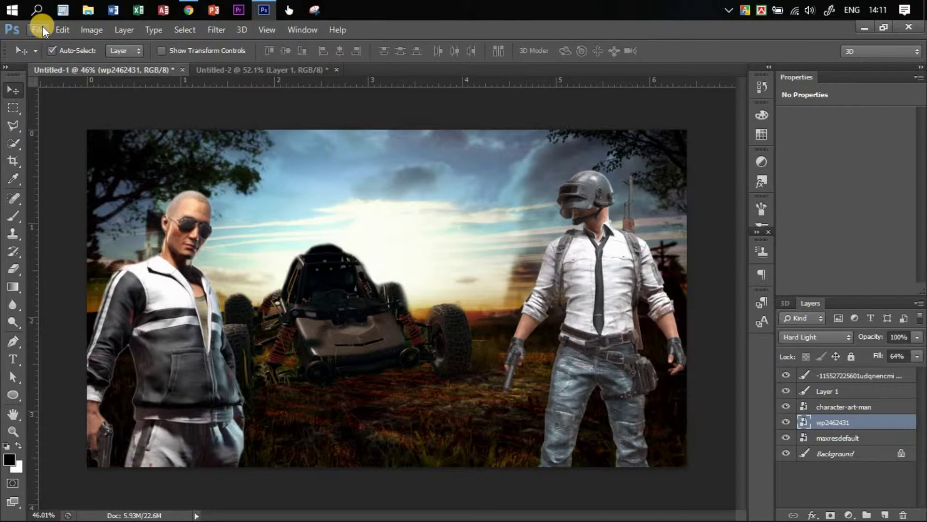
{"action": "left_click_drag", "start_coordinate": [364, 306], "coordinate": [352, 314]}
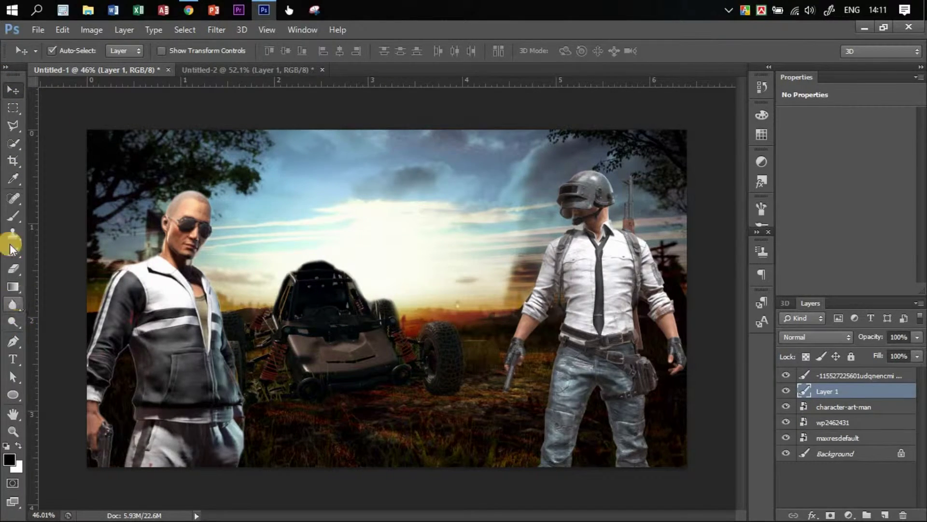
Add the text "PUBG Mooble Gamlay" in the sky above the buggy.
{"action": "key", "text": "t"}
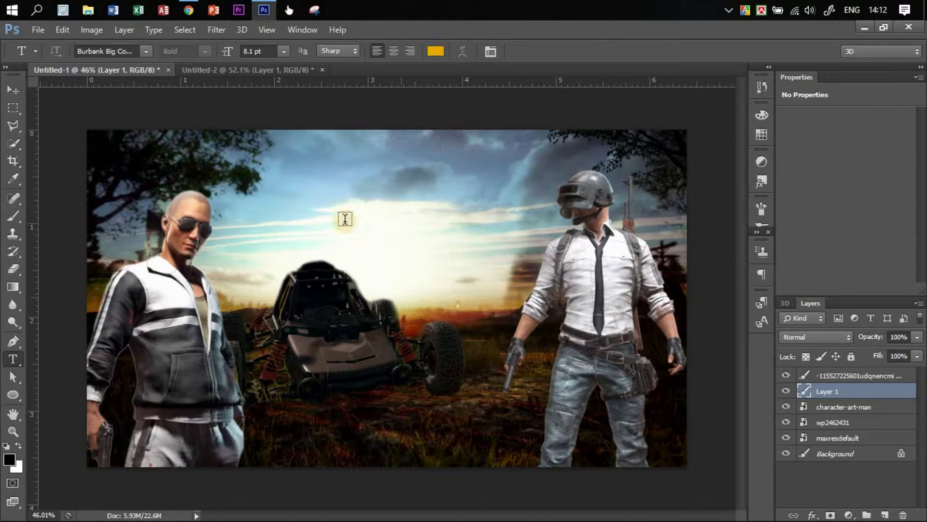
{"action": "left_click", "coordinate": [266, 210]}
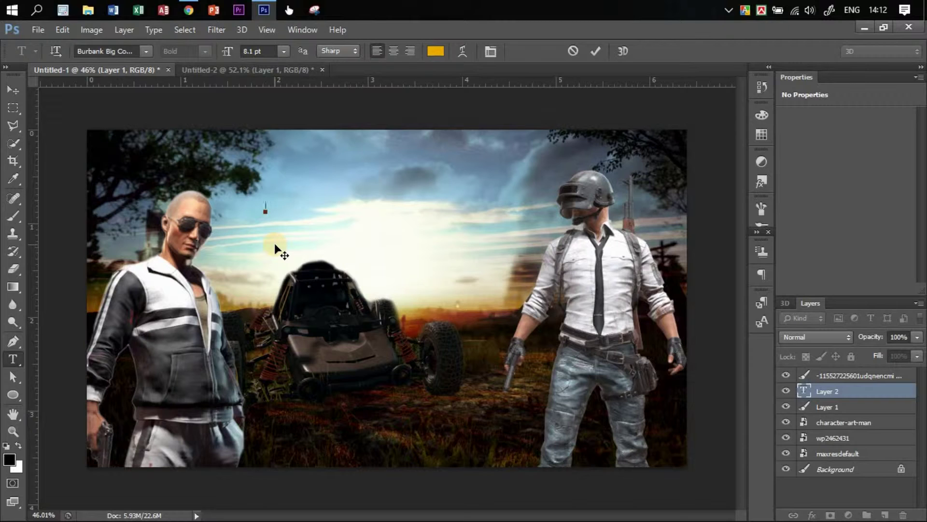
{"action": "type", "text": "PUBG Mobile Gamlay"}
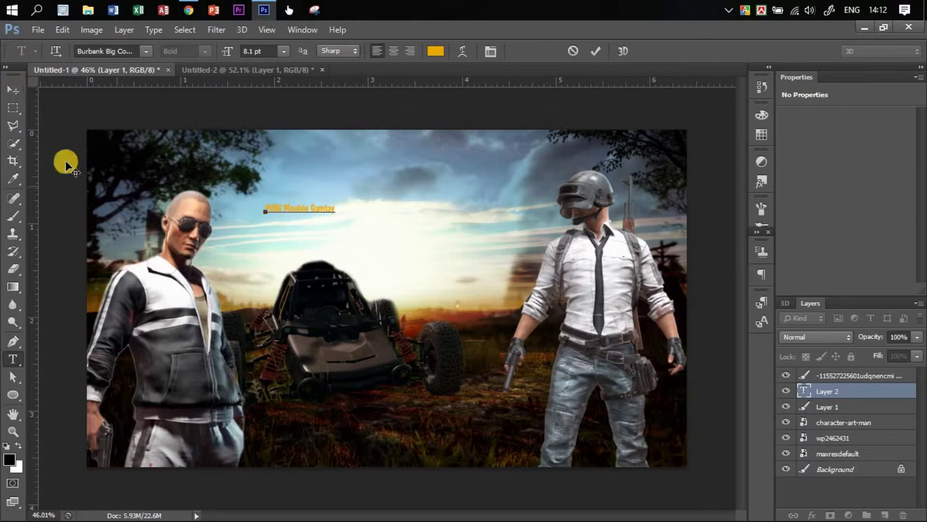
{"action": "left_click", "coordinate": [13, 90]}
{"action": "left_click", "coordinate": [308, 213]}
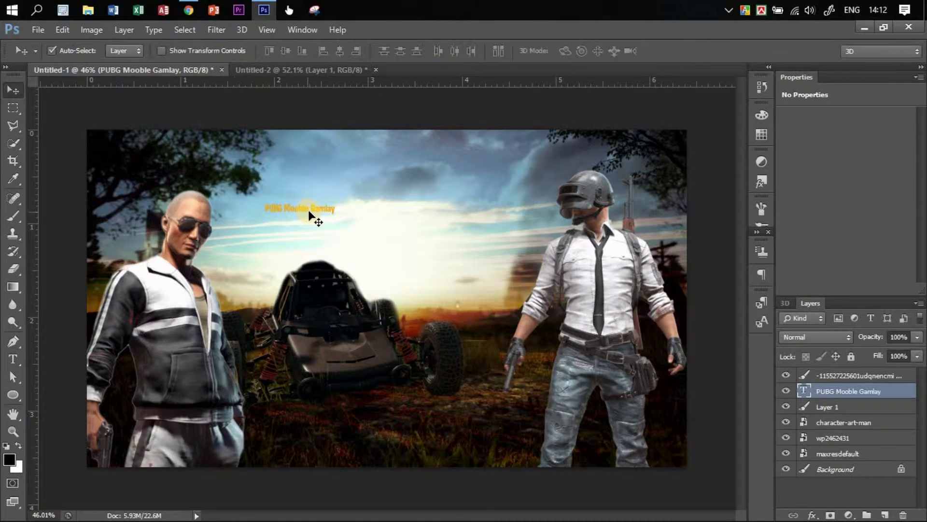
Scale the title text to about 416% and centre it near the picture's upper edge between the characters.
{"action": "key", "text": "ctrl+t"}
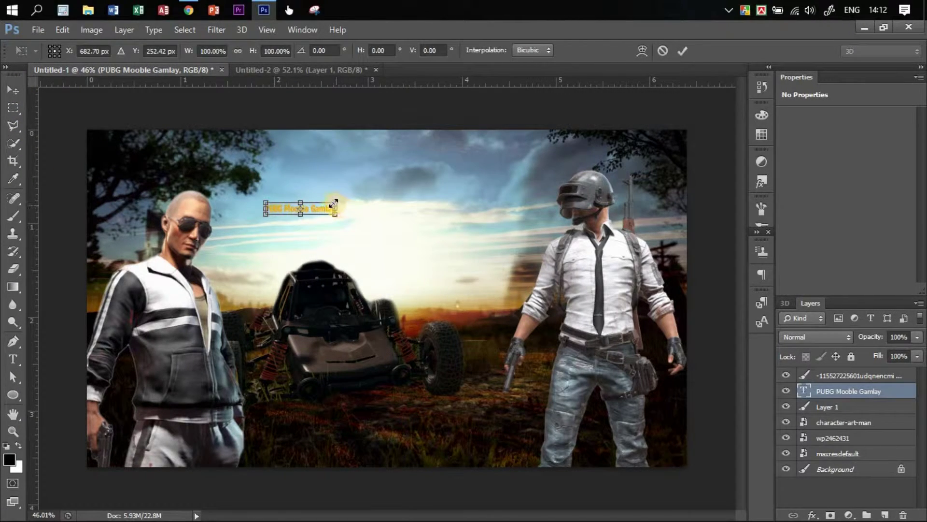
{"action": "left_click_drag", "start_coordinate": [336, 203], "coordinate": [549, 141]}
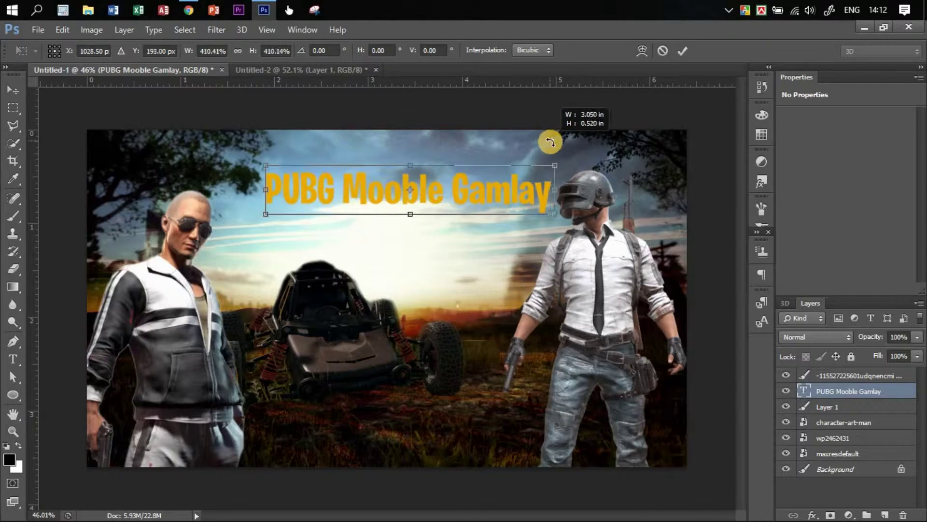
{"action": "left_click_drag", "start_coordinate": [500, 196], "coordinate": [474, 175]}
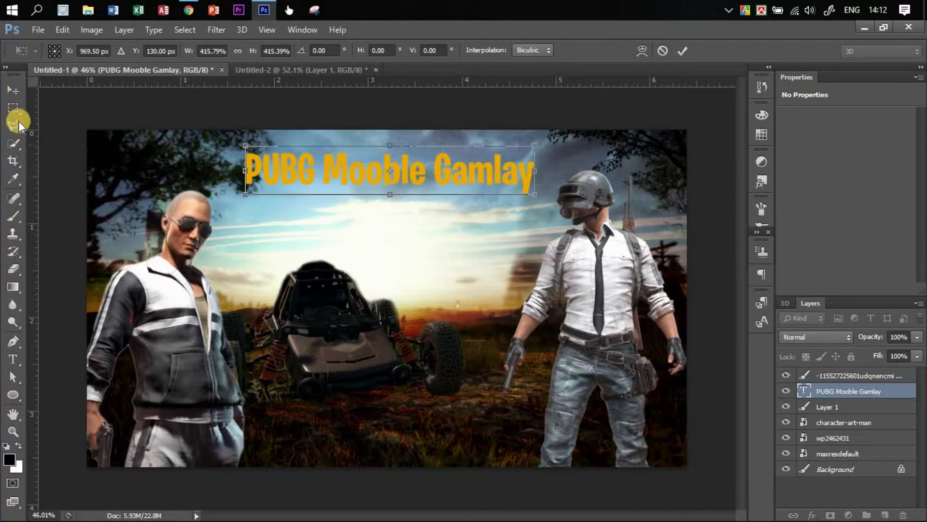
{"action": "left_click", "coordinate": [13, 357]}
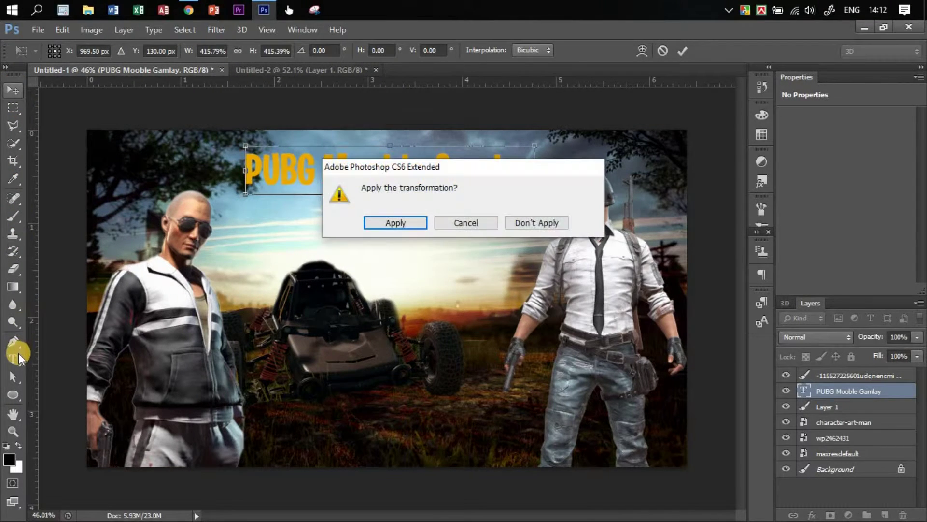
{"action": "left_click", "coordinate": [395, 223]}
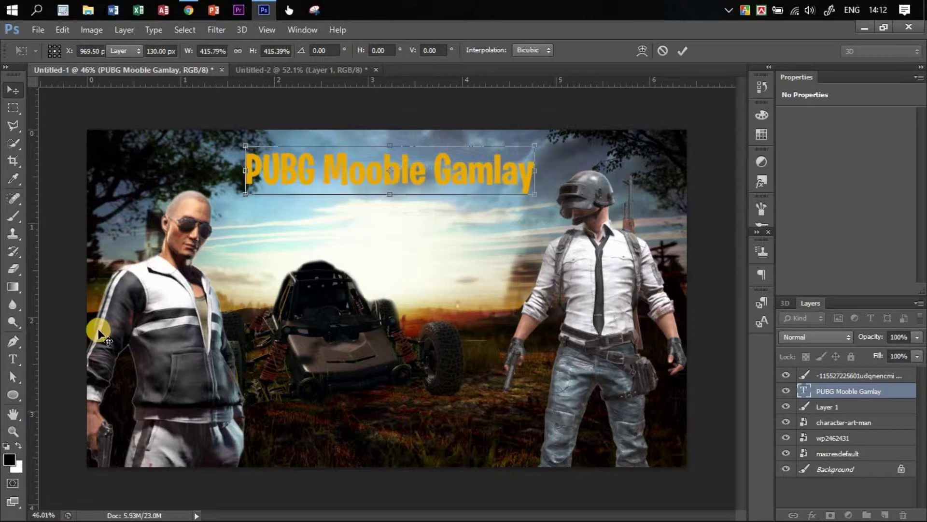
Change the colour of the whole title text to dark blue 1e207a.
{"action": "left_click", "coordinate": [13, 359]}
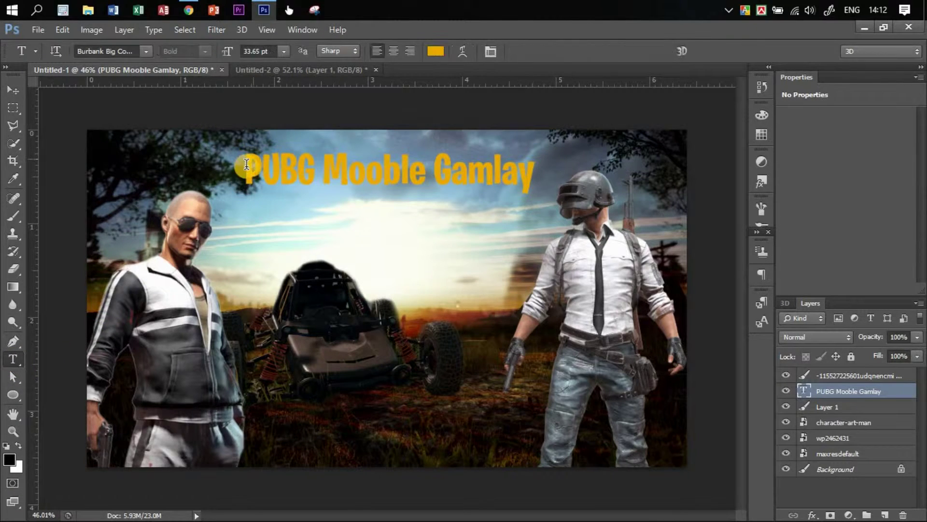
{"action": "left_click_drag", "start_coordinate": [246, 179], "coordinate": [601, 179]}
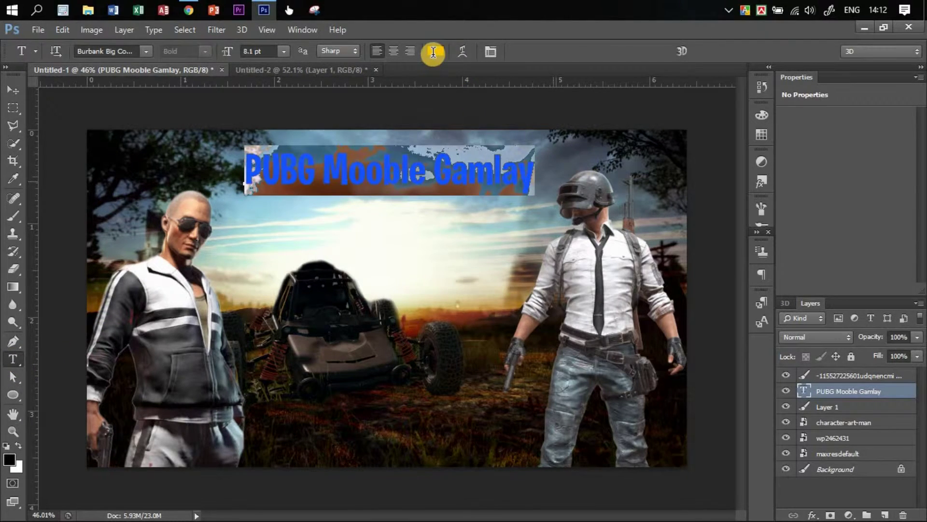
{"action": "left_click", "coordinate": [435, 51]}
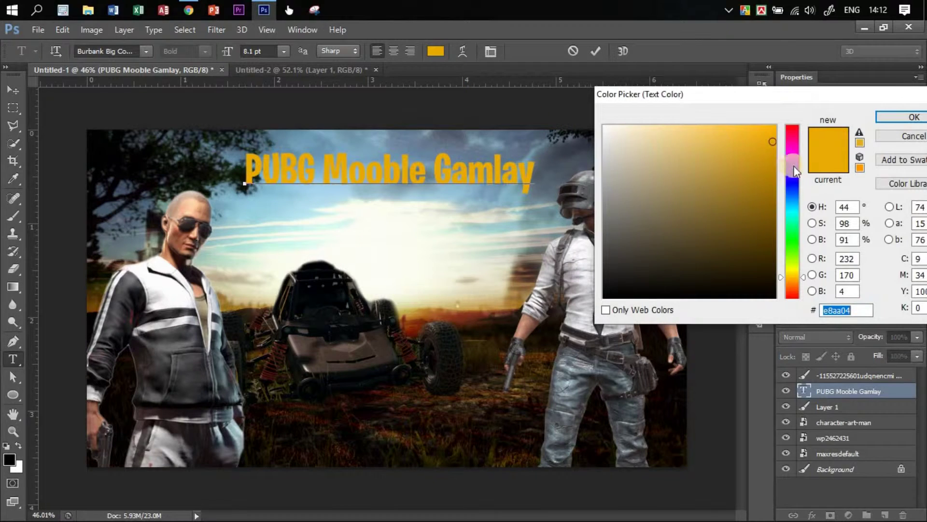
{"action": "left_click", "coordinate": [793, 184]}
{"action": "left_click", "coordinate": [746, 244]}
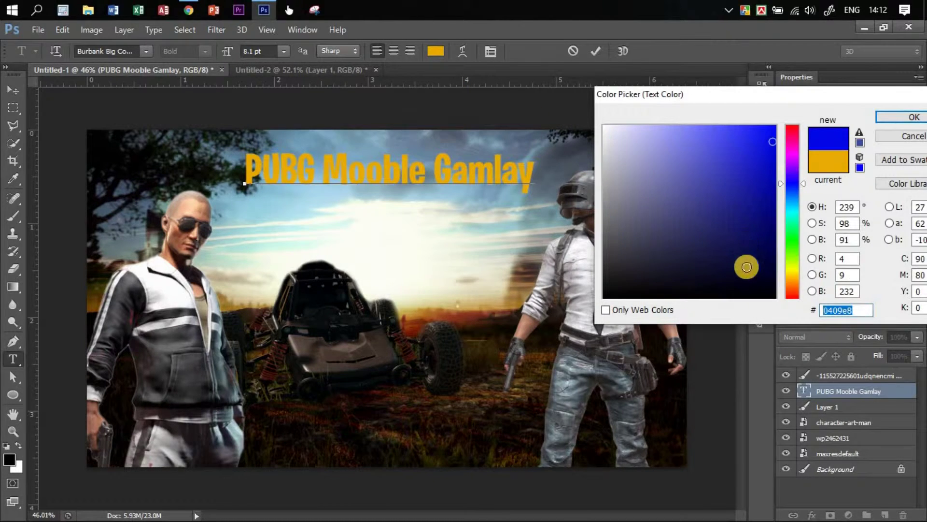
{"action": "left_click", "coordinate": [762, 259]}
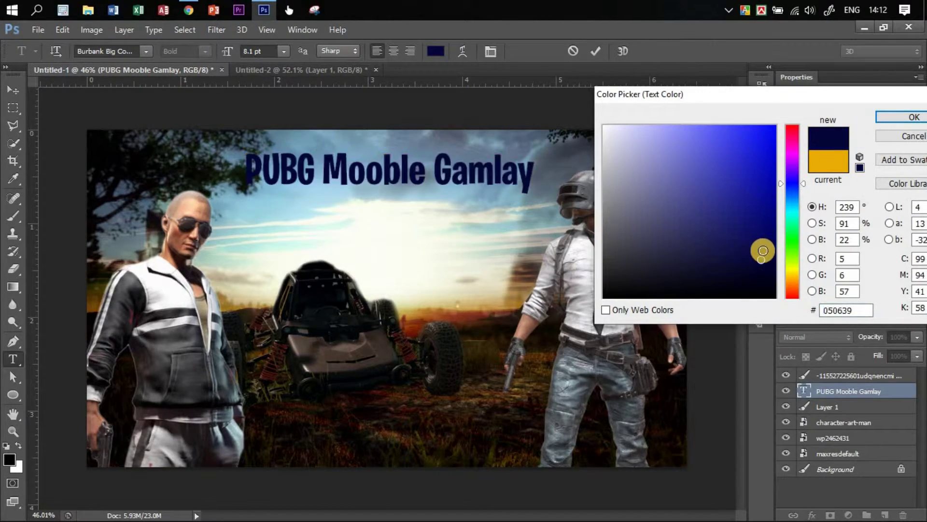
{"action": "left_click", "coordinate": [763, 247]}
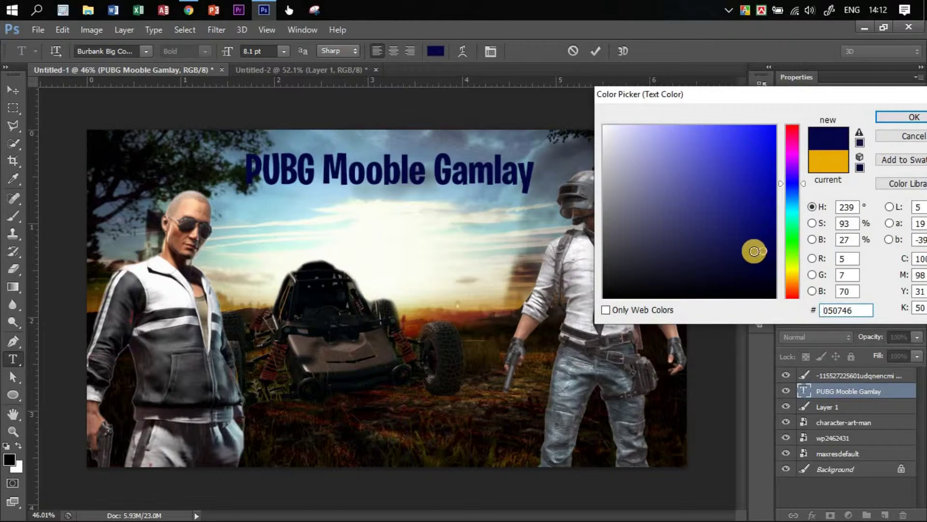
{"action": "left_click", "coordinate": [754, 252]}
{"action": "left_click", "coordinate": [759, 238]}
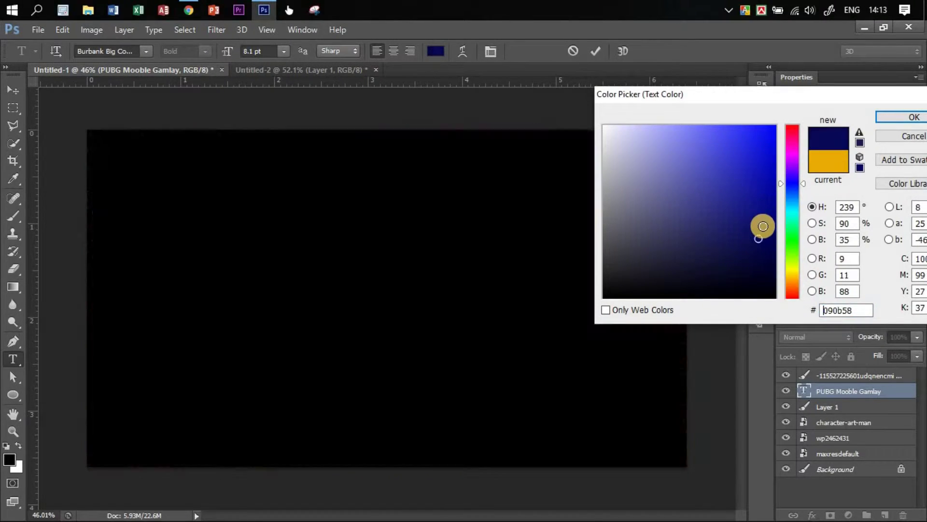
{"action": "left_click", "coordinate": [762, 222]}
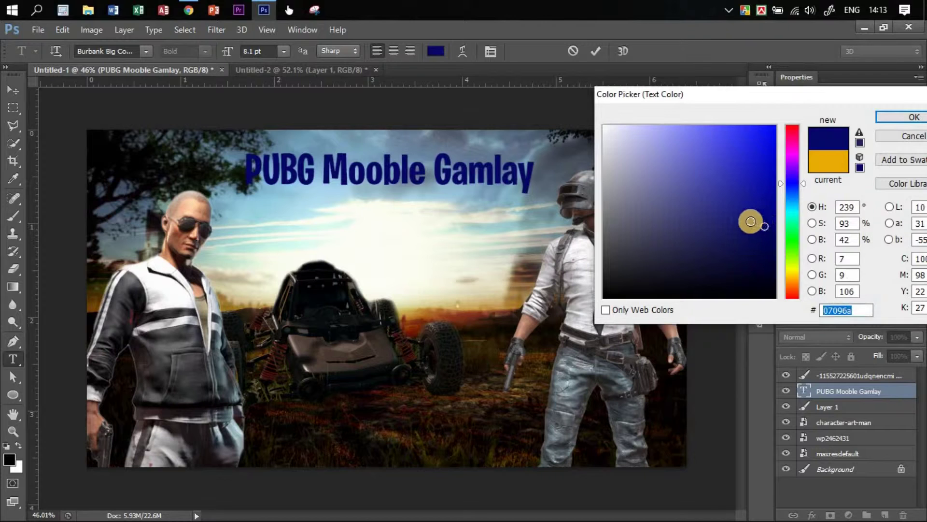
{"action": "left_click", "coordinate": [653, 188]}
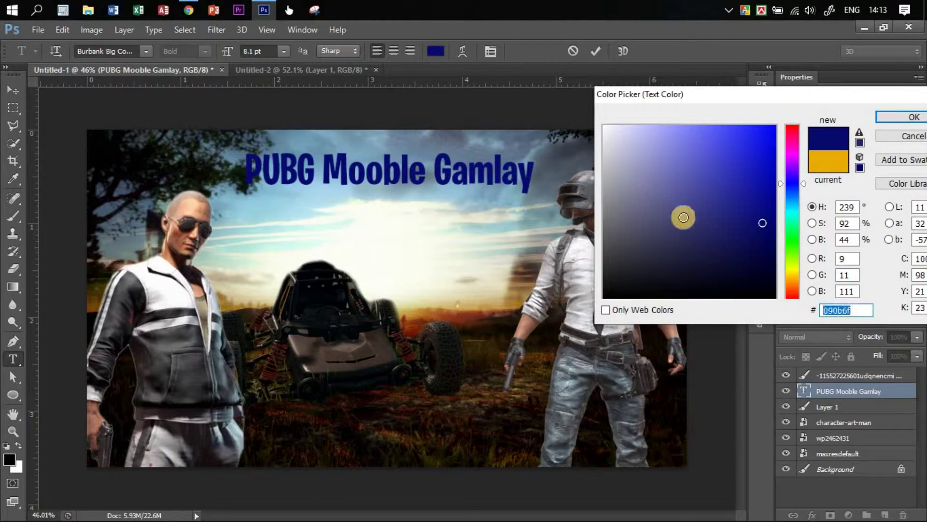
{"action": "left_click", "coordinate": [692, 203]}
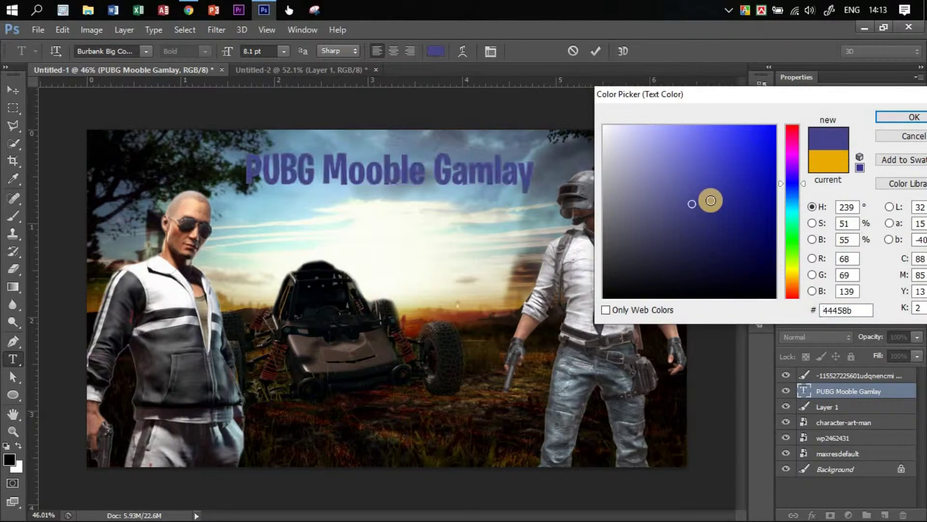
{"action": "left_click", "coordinate": [710, 200]}
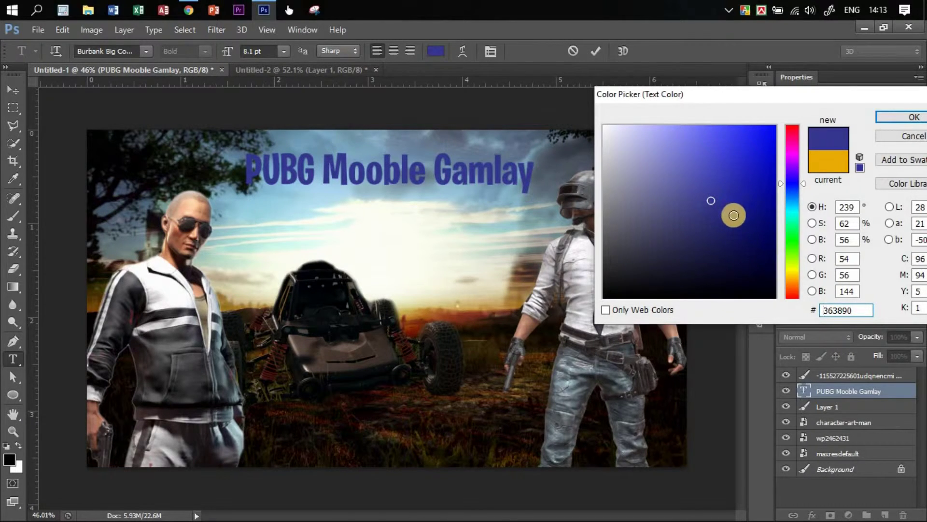
{"action": "left_click", "coordinate": [734, 215]}
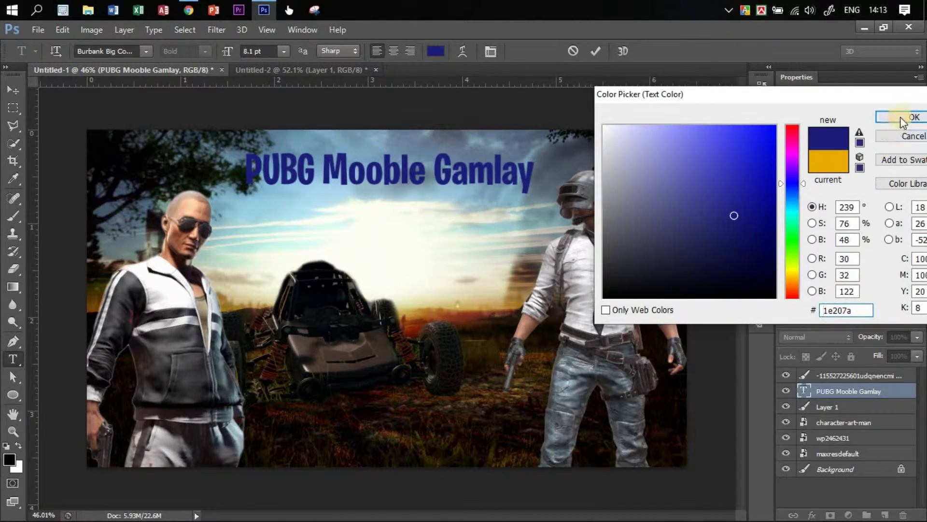
{"action": "left_click", "coordinate": [900, 116]}
Move the title text slightly down and to the right, level with the soldier's helmet.
{"action": "left_click", "coordinate": [13, 90]}
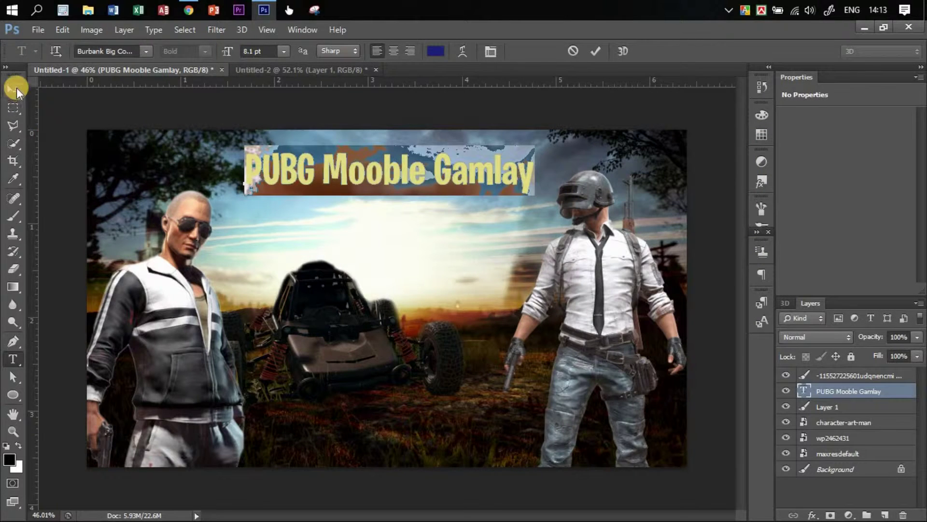
{"action": "left_click", "coordinate": [441, 173]}
{"action": "left_click_drag", "start_coordinate": [449, 176], "coordinate": [458, 206]}
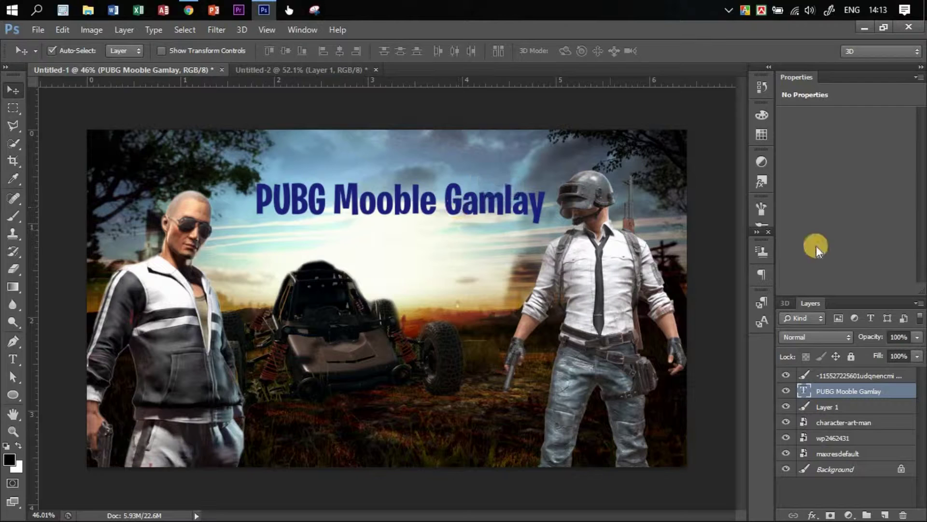
Open the layer style settings of the title text layer.
{"action": "left_click", "coordinate": [827, 391]}
{"action": "double_click", "coordinate": [474, 207]}
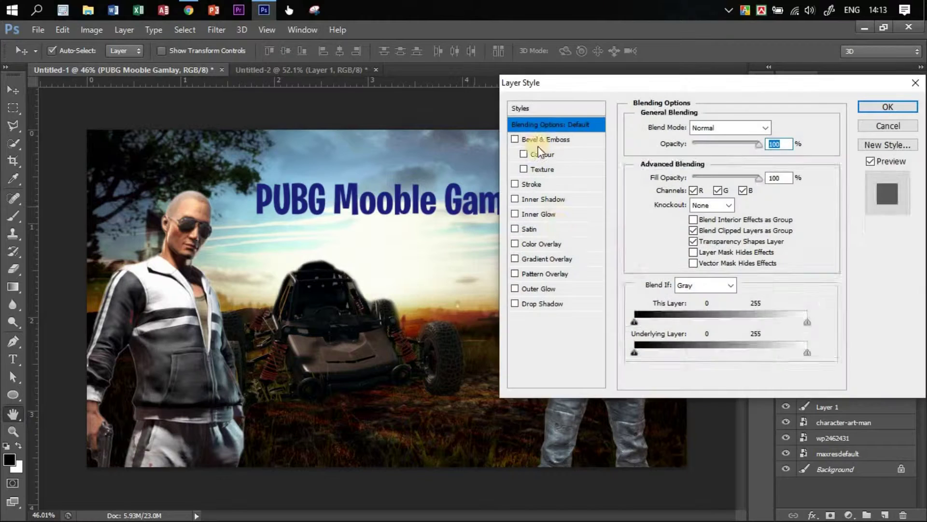
{"action": "left_click", "coordinate": [542, 304]}
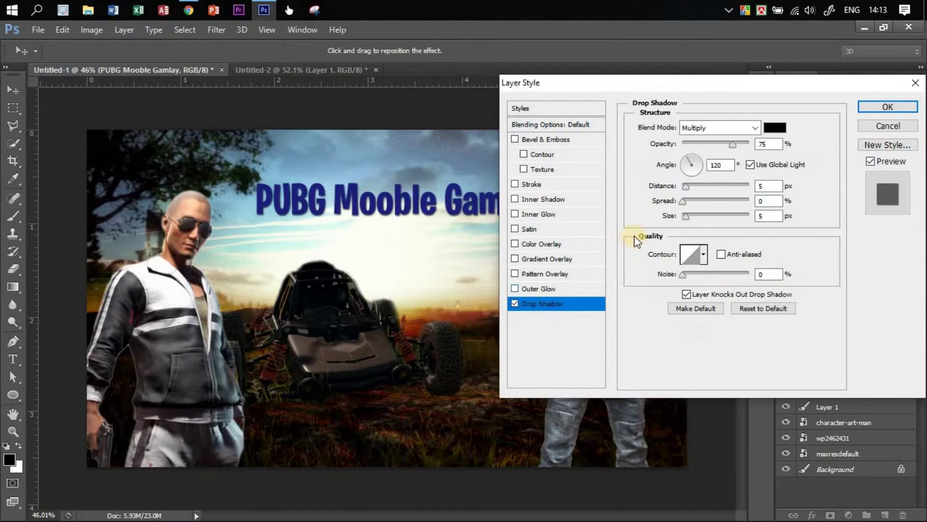
{"action": "left_click", "coordinate": [774, 129]}
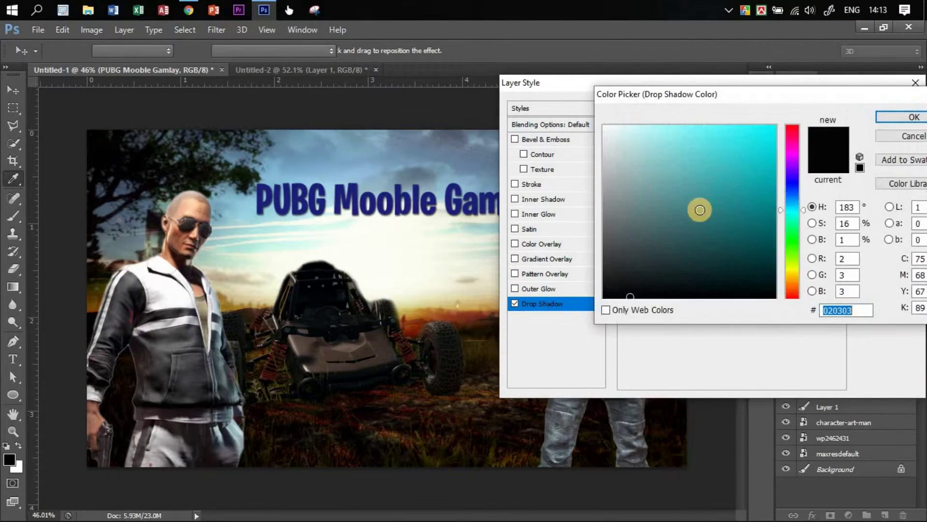
{"action": "type", "text": "ffffff"}
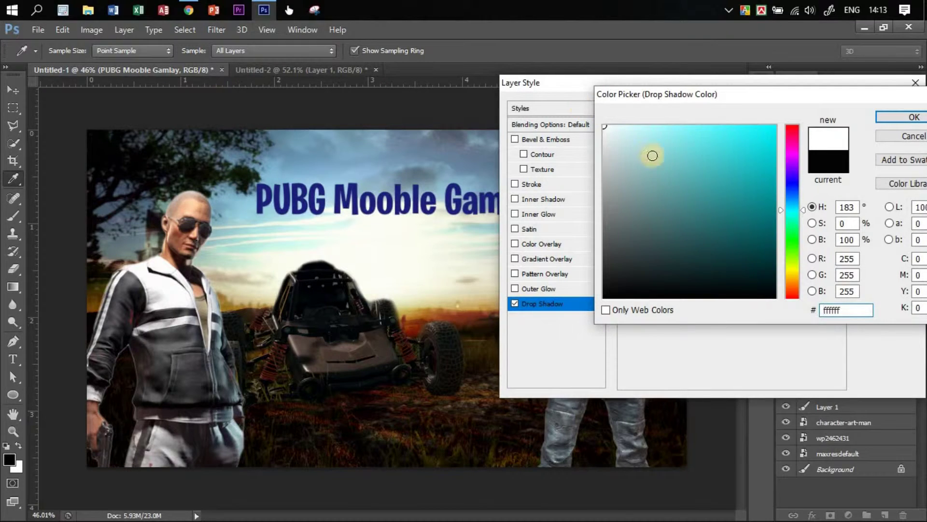
{"action": "left_click_drag", "start_coordinate": [616, 290], "coordinate": [598, 314]}
{"action": "left_click_drag", "start_coordinate": [623, 234], "coordinate": [624, 203]}
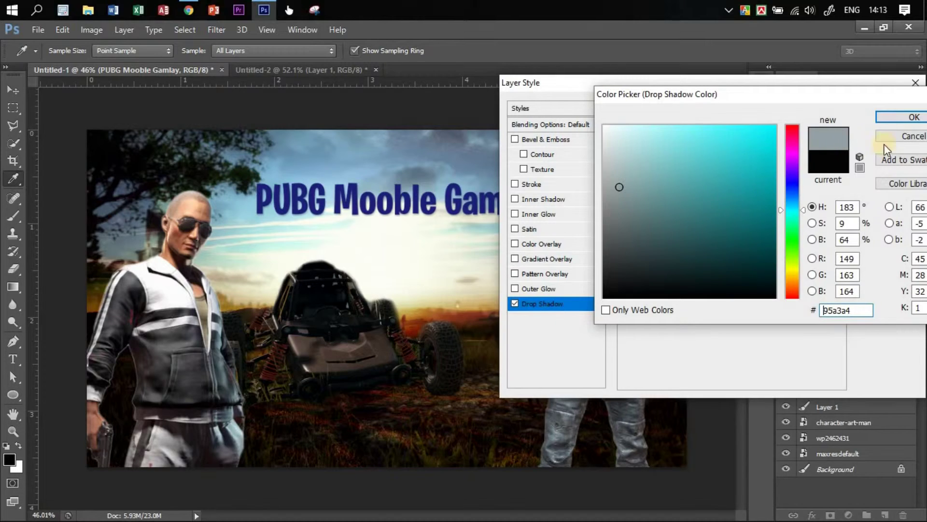
{"action": "left_click", "coordinate": [919, 140]}
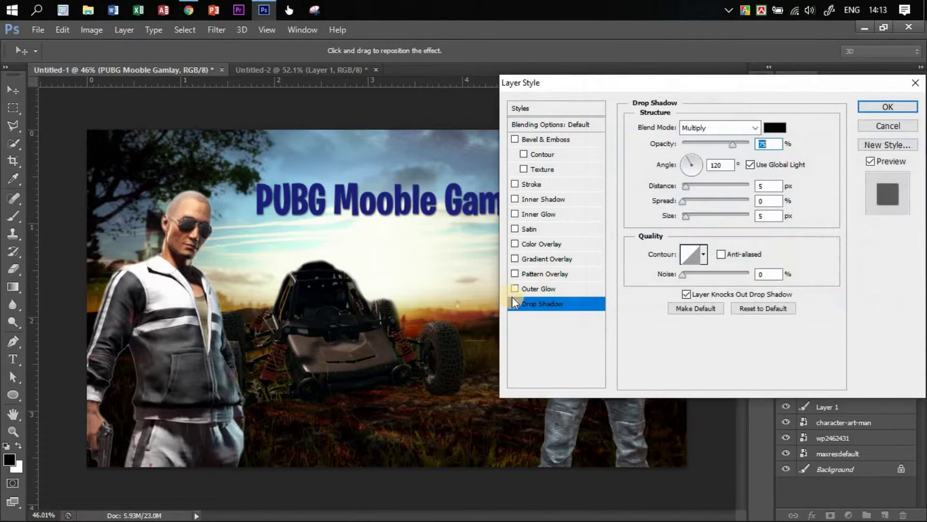
{"action": "left_click", "coordinate": [516, 303]}
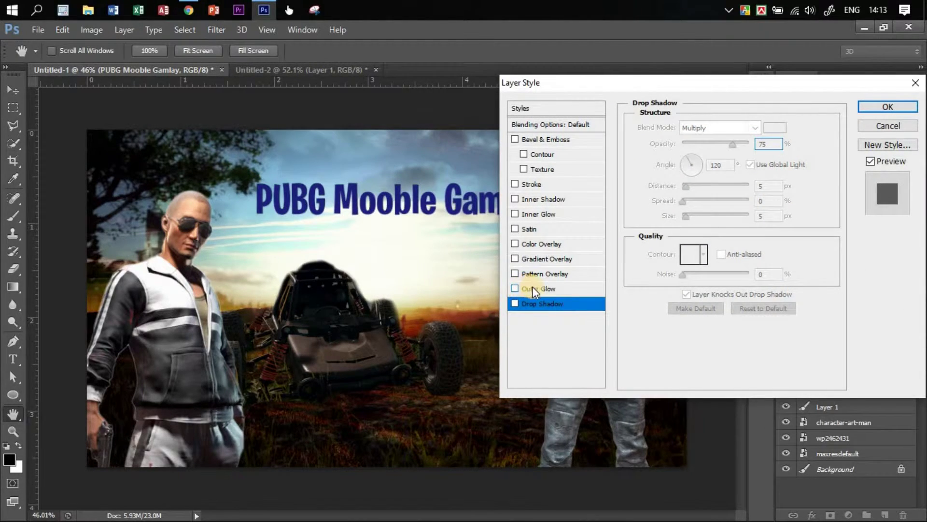
Add an outer glow with 89% opacity, 7% noise and 27 px size to the title, and move the title up slightly.
{"action": "left_click", "coordinate": [538, 288]}
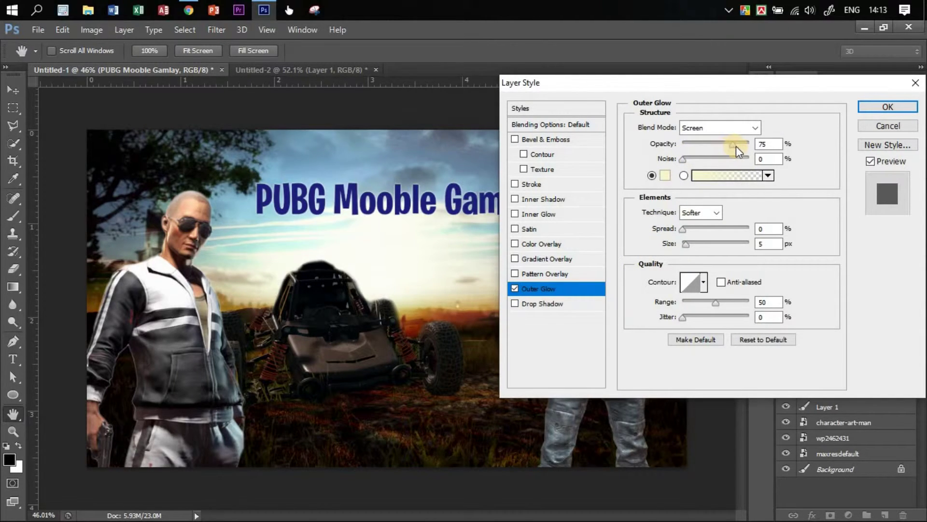
{"action": "left_click_drag", "start_coordinate": [685, 164], "coordinate": [686, 162]}
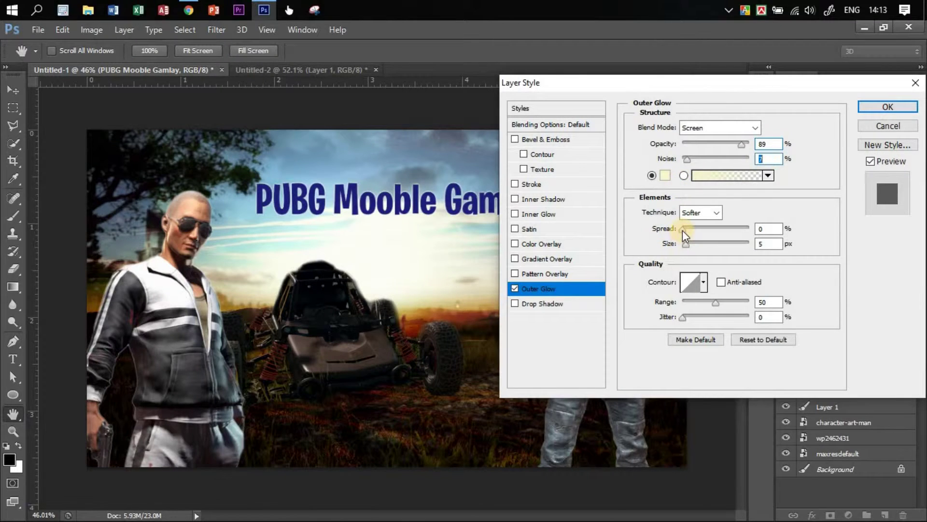
{"action": "left_click_drag", "start_coordinate": [689, 247], "coordinate": [696, 248]}
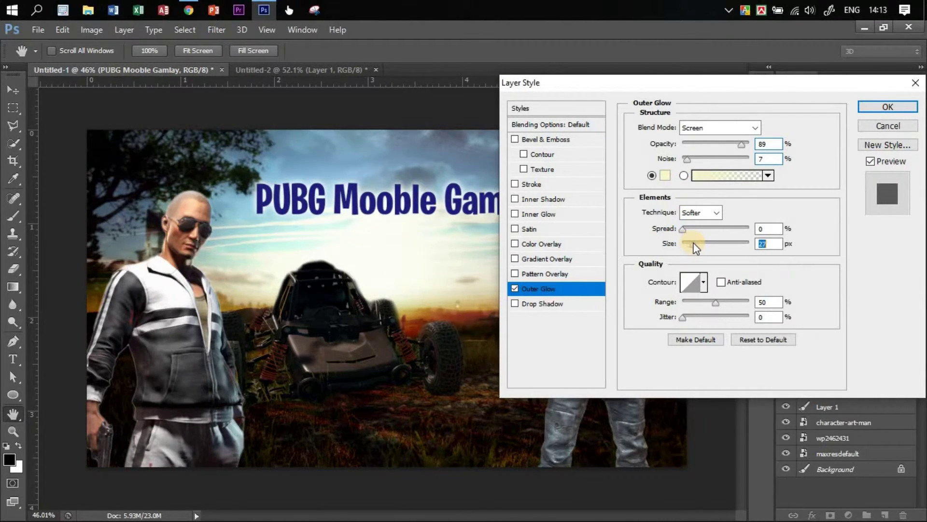
{"action": "left_click", "coordinate": [889, 107]}
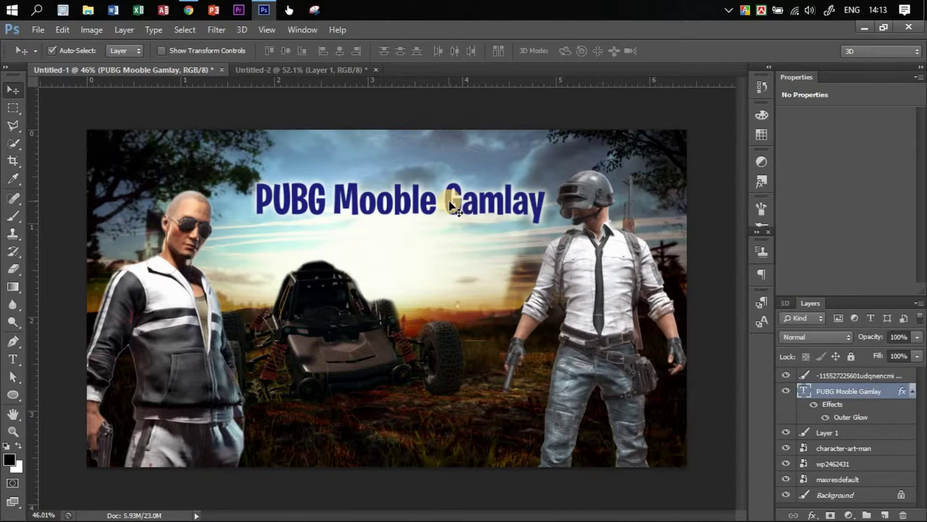
{"action": "left_click_drag", "start_coordinate": [463, 201], "coordinate": [451, 175]}
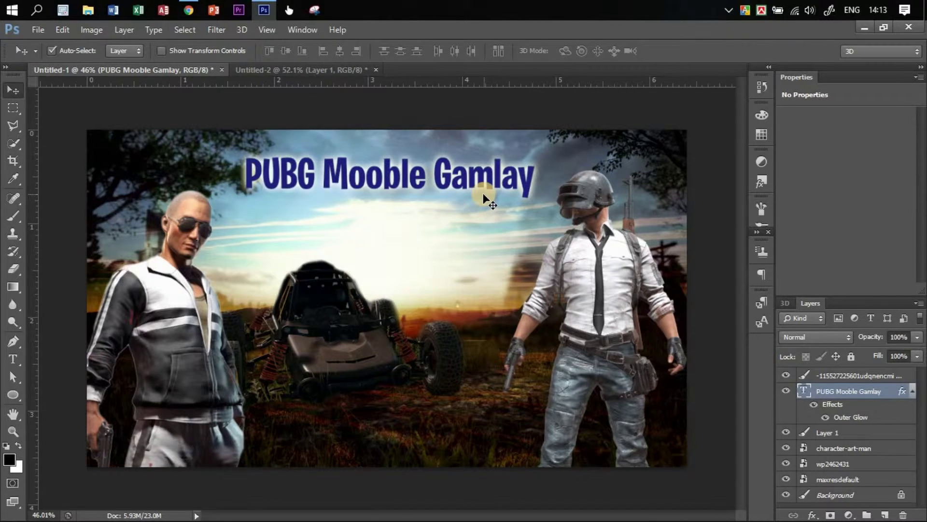
Correct the title's wording to "PUBG Mobile Gamplay".
{"action": "left_click", "coordinate": [13, 359]}
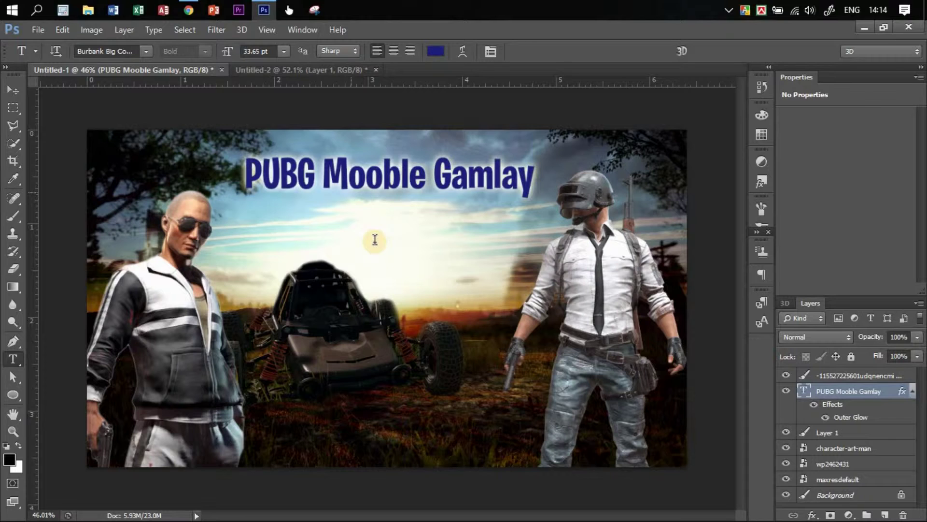
{"action": "left_click", "coordinate": [367, 184]}
{"action": "key", "text": "shift+Right"}
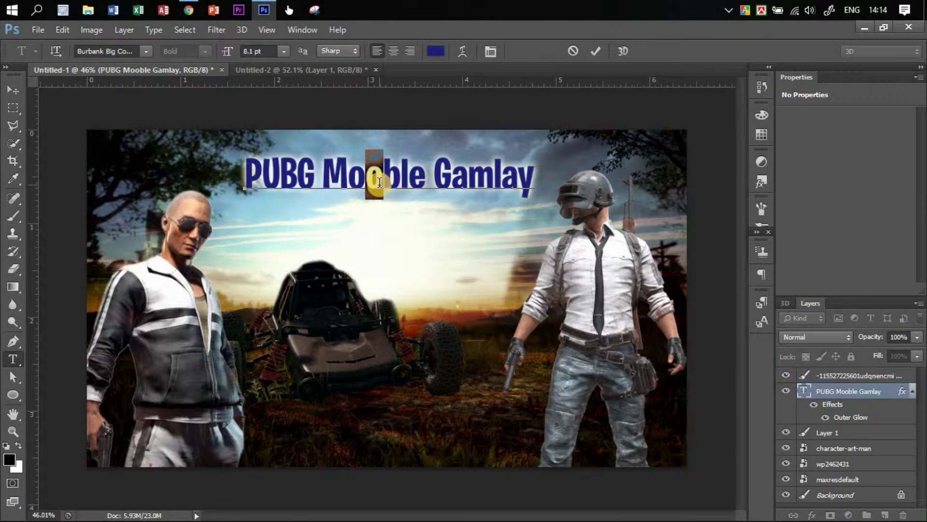
{"action": "key", "text": "BackSpace"}
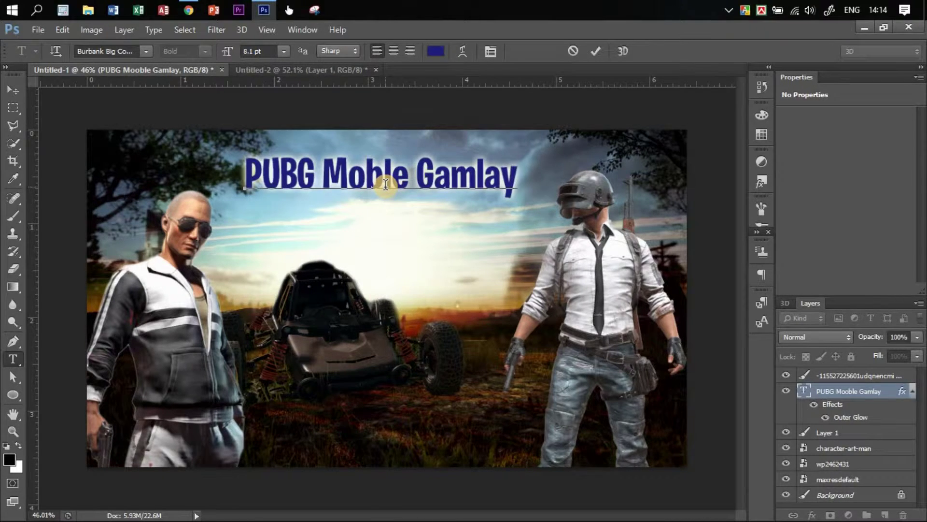
{"action": "left_click", "coordinate": [386, 185]}
{"action": "type", "text": "ii"}
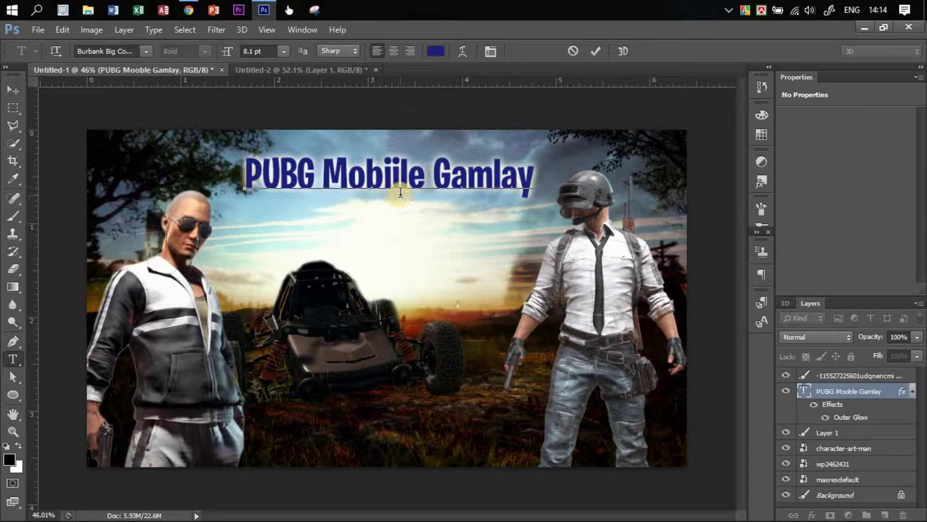
{"action": "key", "text": "BackSpace"}
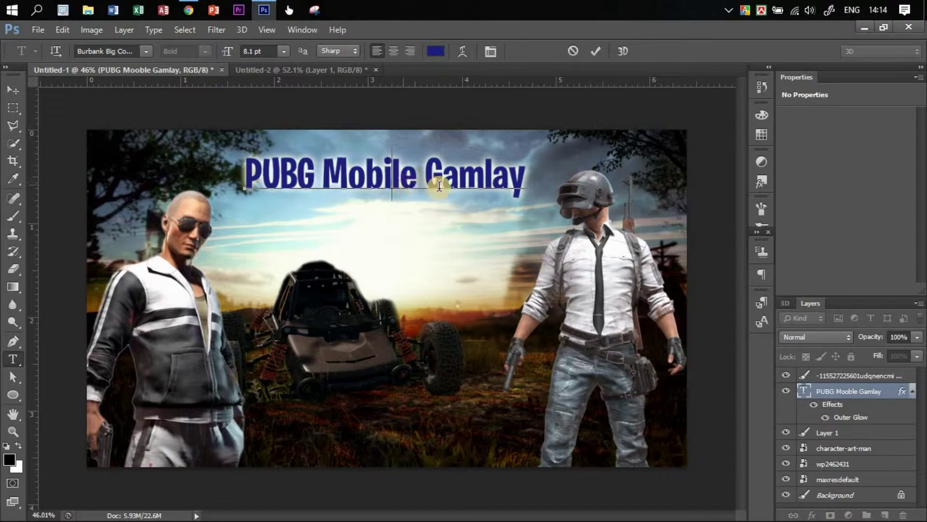
{"action": "left_click", "coordinate": [488, 183]}
{"action": "type", "text": "p"}
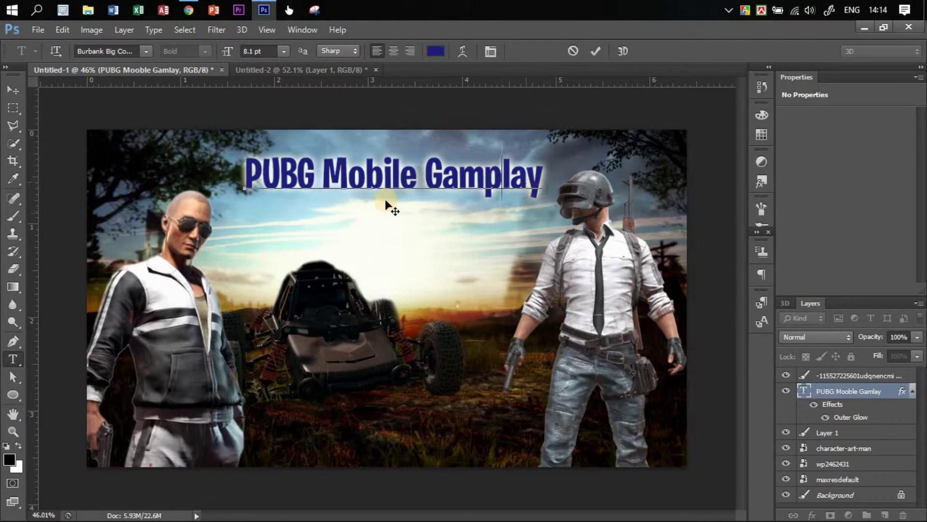
{"action": "left_click", "coordinate": [7, 86]}
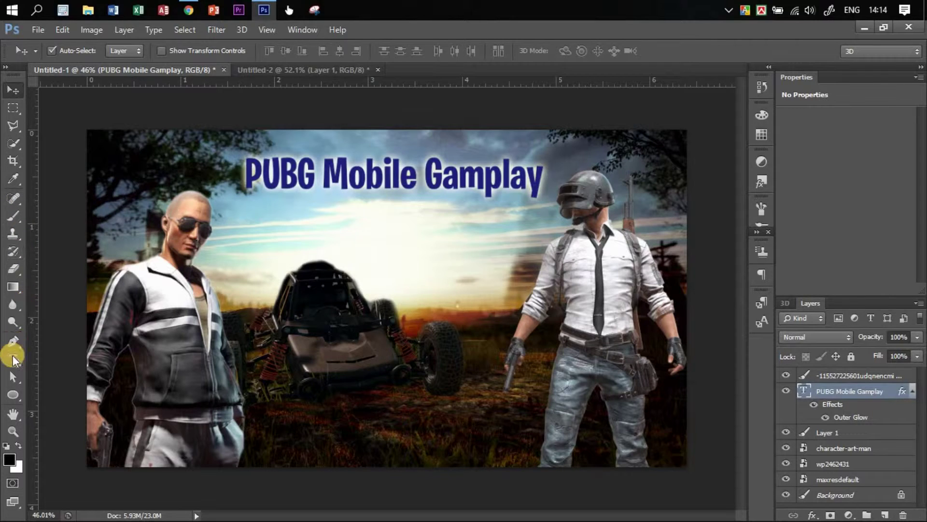
Add a separate text "28 Kill" in the sky below the title.
{"action": "left_click", "coordinate": [262, 222]}
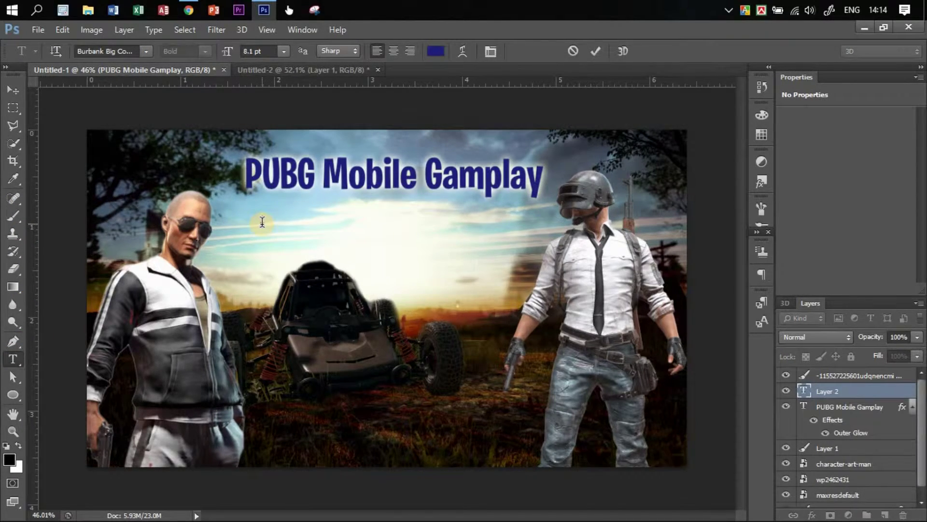
{"action": "type", "text": "Part 1"}
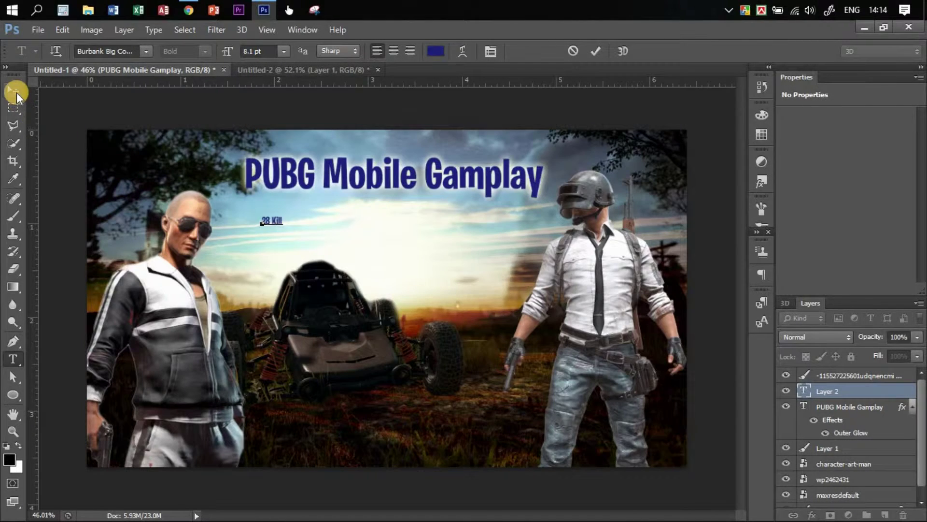
{"action": "left_click", "coordinate": [16, 91]}
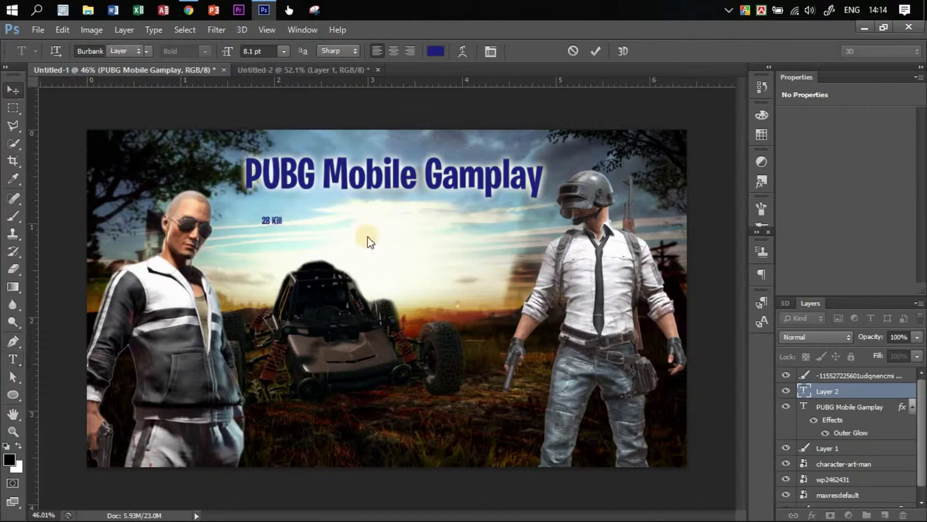
Scale the "28 Kill" text to about 440% and centre it beneath the title, above the buggy.
{"action": "key", "text": "ctrl+t"}
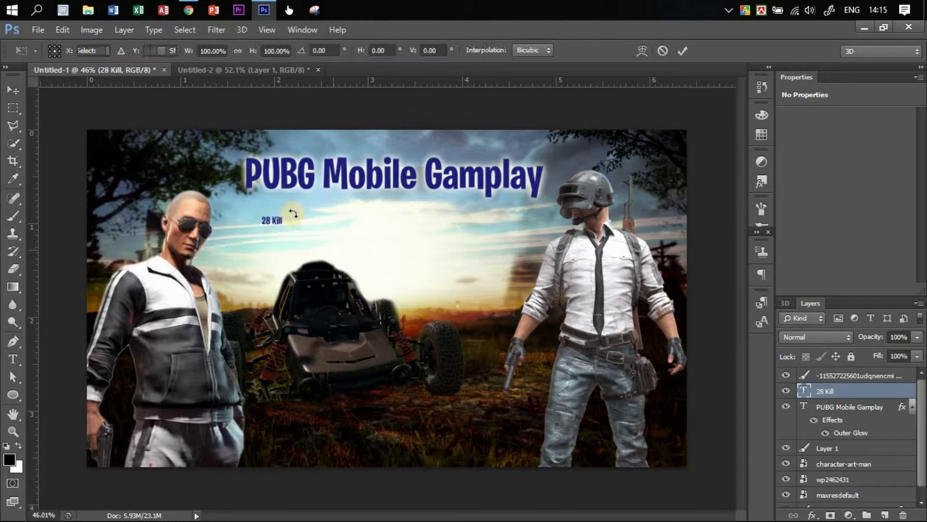
{"action": "left_click_drag", "start_coordinate": [282, 214], "coordinate": [351, 175]}
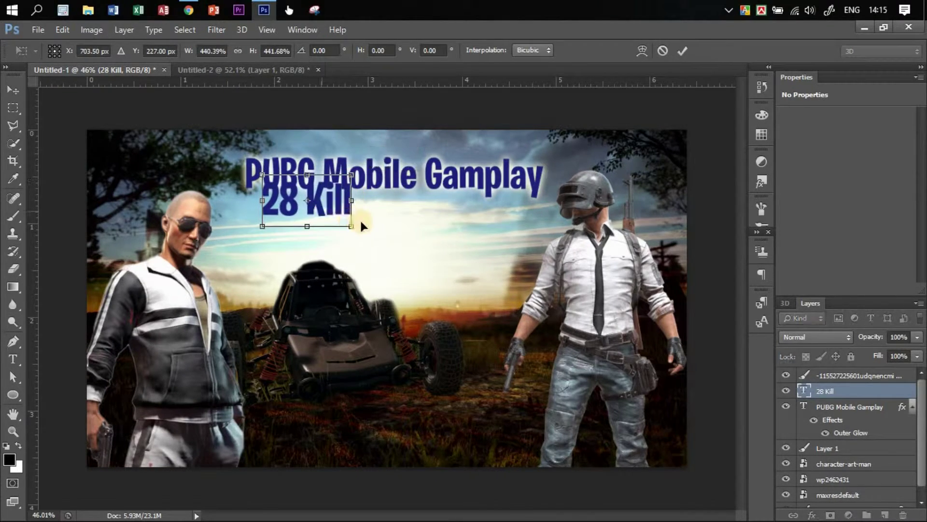
{"action": "left_click_drag", "start_coordinate": [329, 213], "coordinate": [395, 236]}
{"action": "key", "text": "Return"}
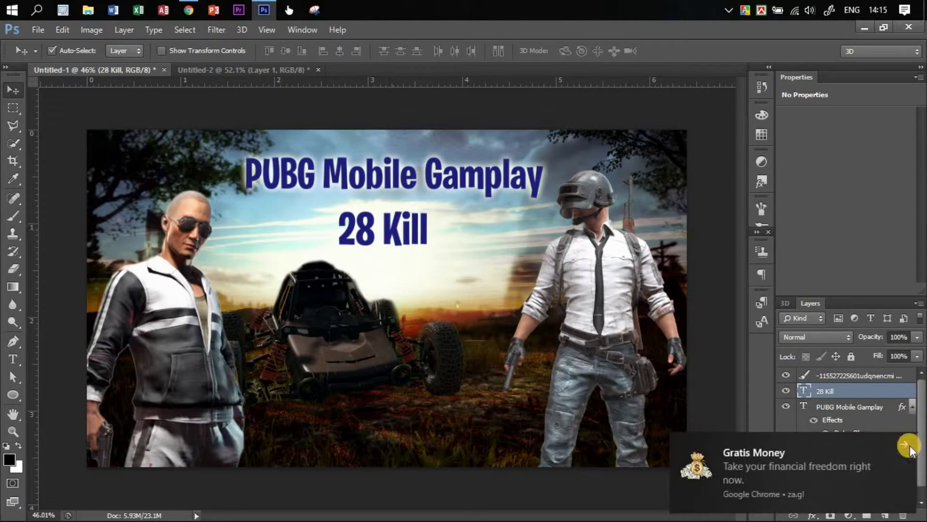
{"action": "left_click", "coordinate": [910, 443]}
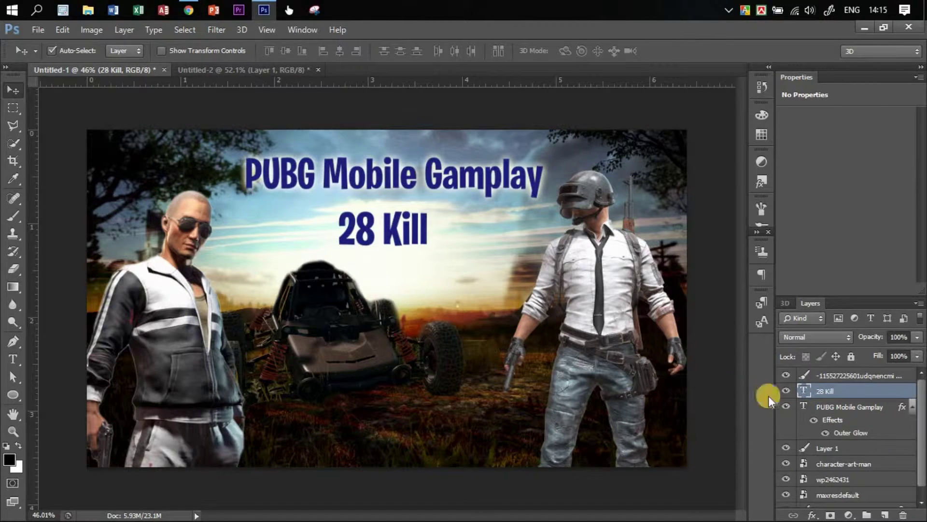
Rasterize the layer style of the "PUBG Mobile Gamplay" title layer.
{"action": "right_click", "coordinate": [865, 393]}
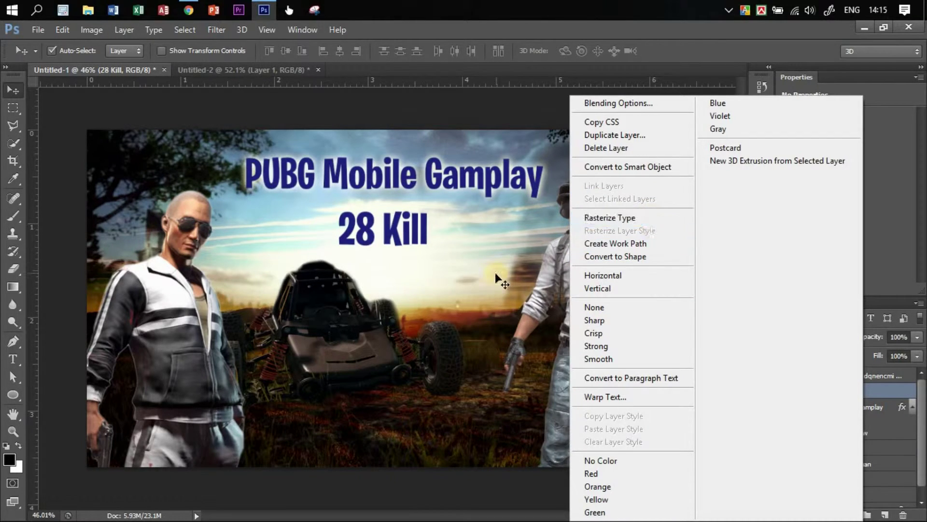
{"action": "left_click", "coordinate": [498, 280]}
{"action": "right_click", "coordinate": [869, 406]}
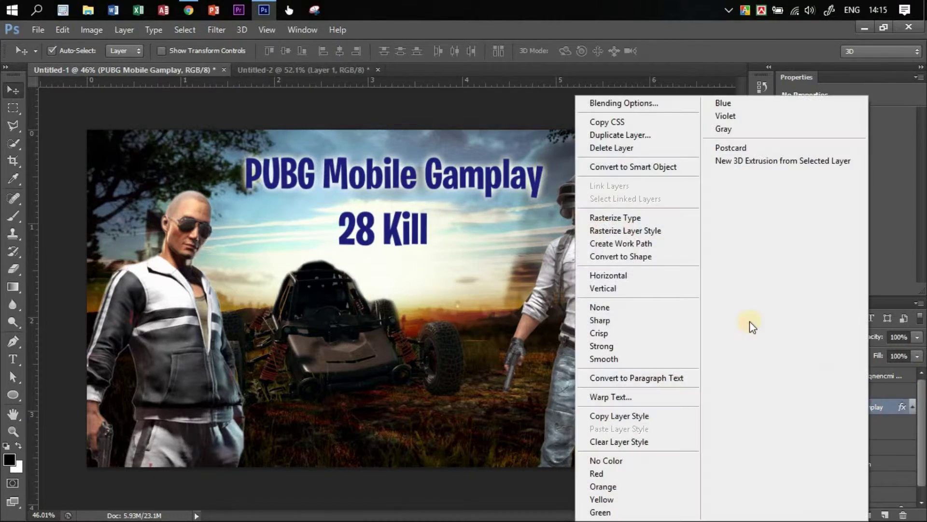
{"action": "left_click", "coordinate": [666, 234]}
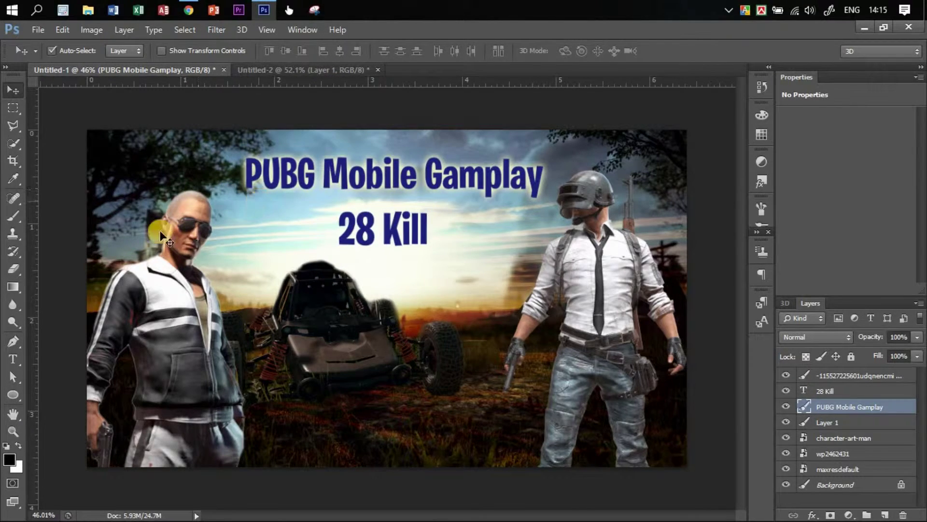
Hide the wp2462431 layer and all the text, character and buggy layers above it.
{"action": "key", "text": "z"}
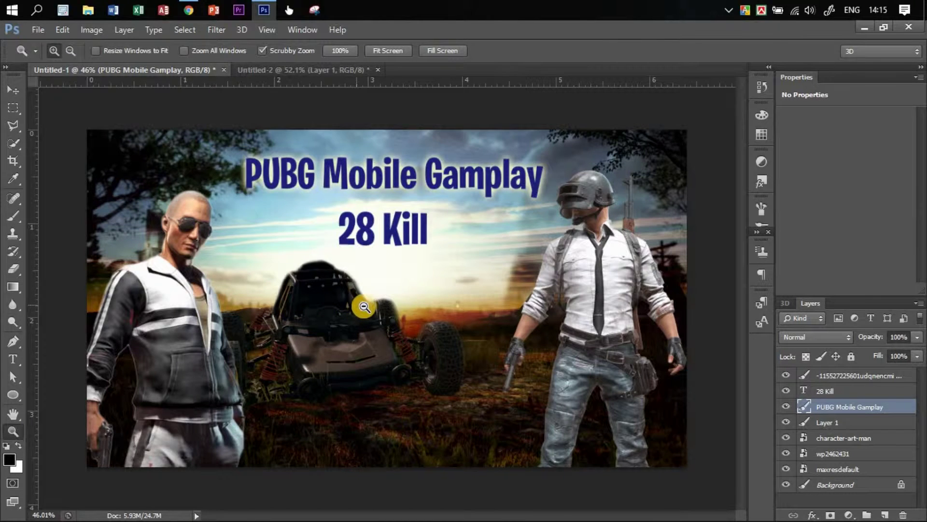
{"action": "left_click_drag", "start_coordinate": [358, 304], "coordinate": [364, 307]}
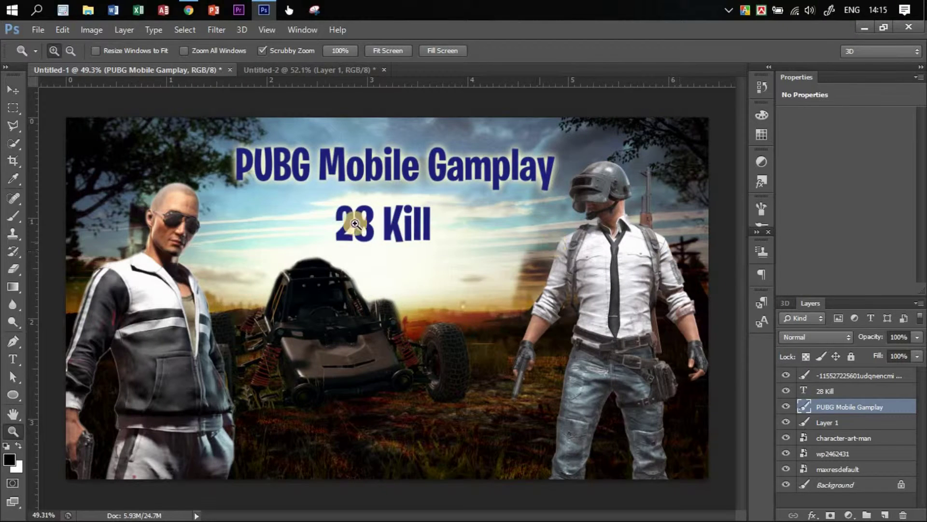
{"action": "left_click", "coordinate": [14, 89]}
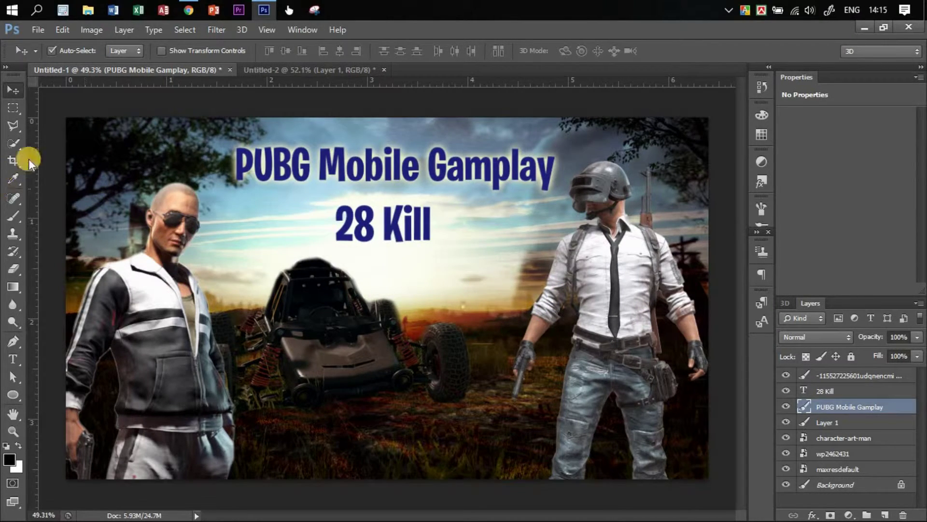
{"action": "left_click", "coordinate": [406, 306]}
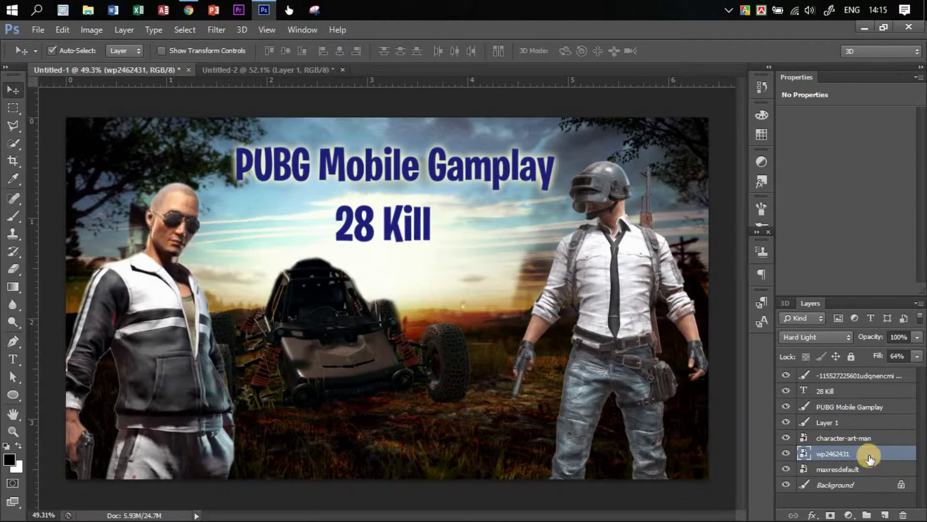
{"action": "left_click_drag", "start_coordinate": [786, 376], "coordinate": [785, 447]}
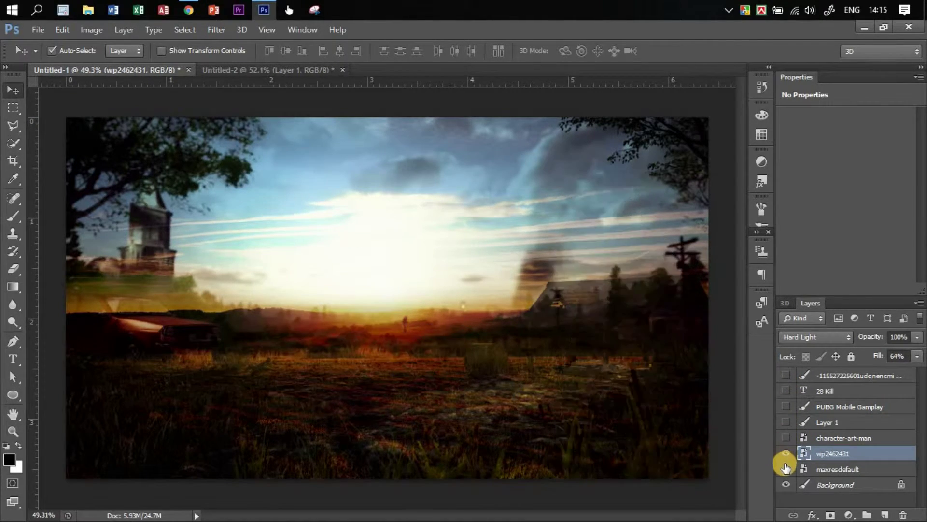
{"action": "left_click", "coordinate": [787, 455]}
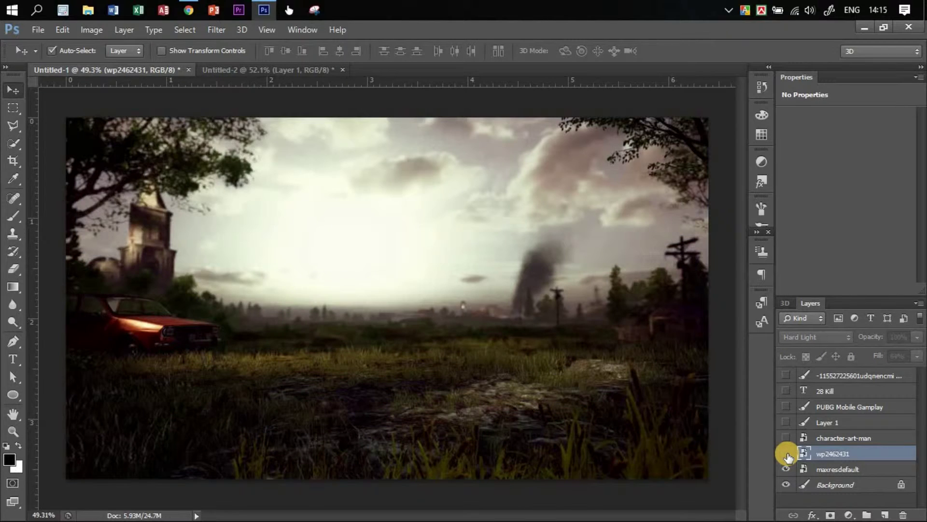
Show the wp2462431 backdrop and all the character, buggy, title and "28 Kill" layers above it again.
{"action": "left_click", "coordinate": [787, 454]}
{"action": "left_click", "coordinate": [787, 454]}
{"action": "left_click", "coordinate": [787, 454]}
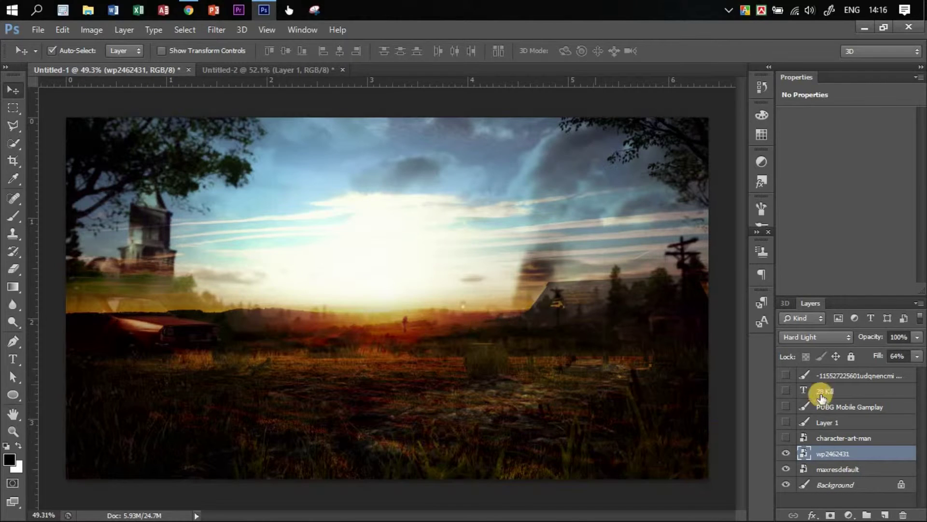
{"action": "left_click", "coordinate": [786, 376]}
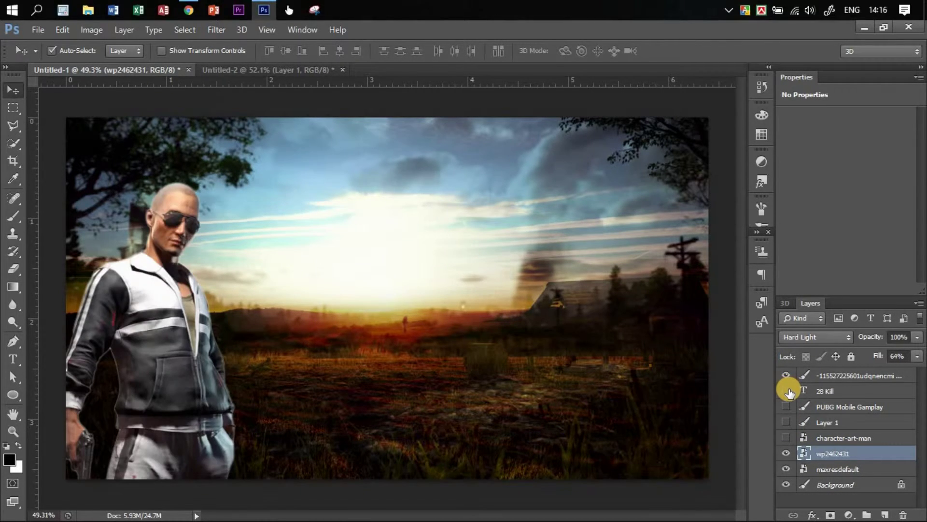
{"action": "left_click", "coordinate": [787, 391]}
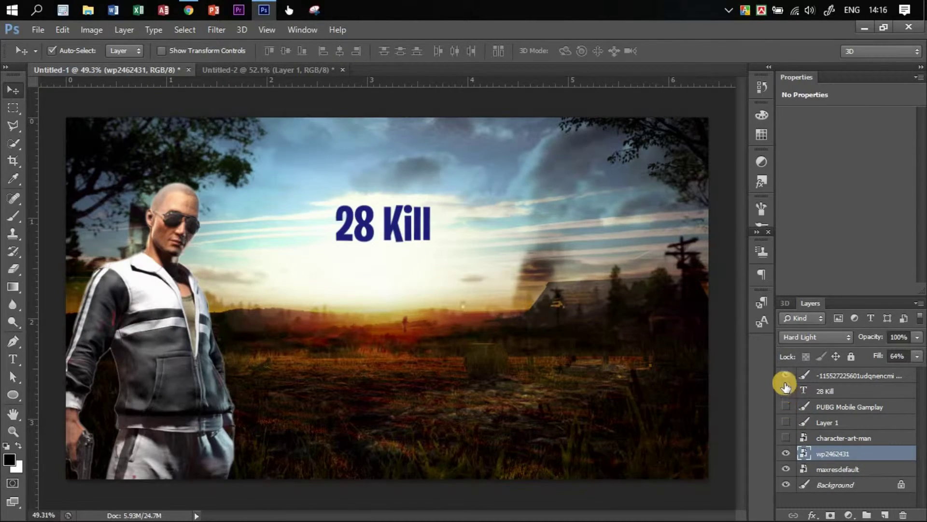
{"action": "left_click", "coordinate": [786, 391]}
{"action": "left_click", "coordinate": [786, 422]}
{"action": "left_click", "coordinate": [786, 437]}
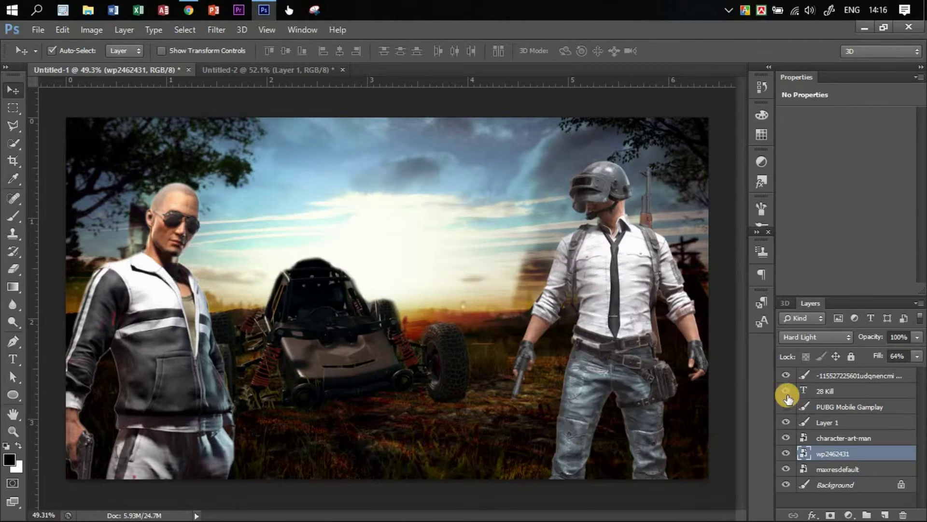
{"action": "left_click", "coordinate": [786, 391]}
{"action": "left_click", "coordinate": [787, 407]}
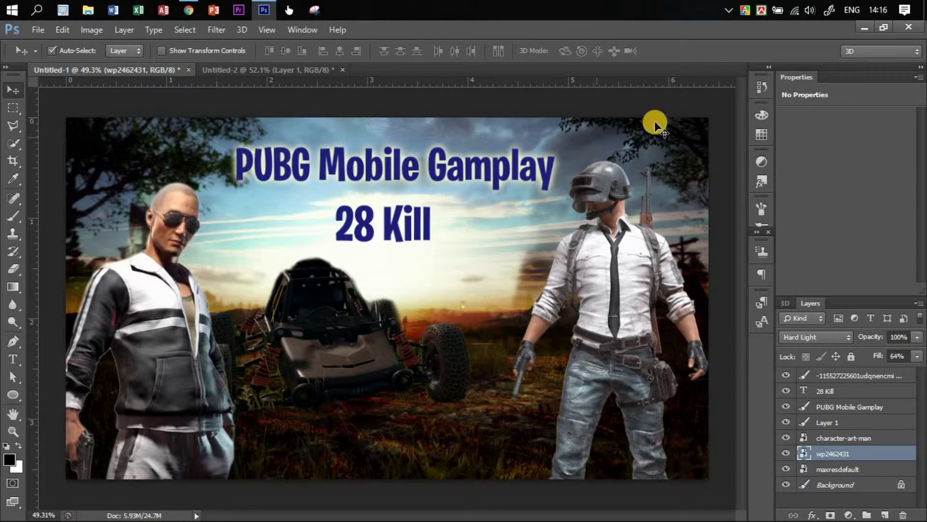
Switch to the Untitled-2 document and delete the buggy cut-out layer.
{"action": "left_click", "coordinate": [227, 71]}
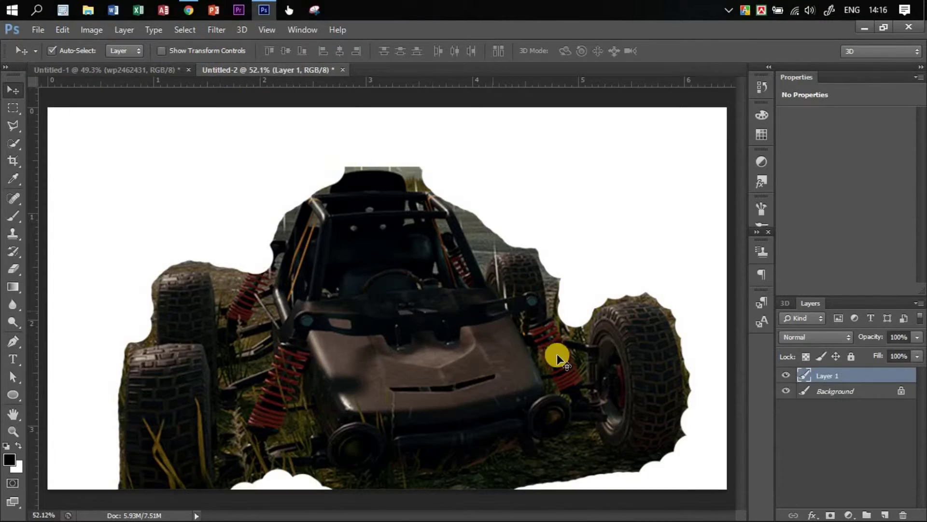
{"action": "left_click_drag", "start_coordinate": [557, 354], "coordinate": [532, 309]}
{"action": "key", "text": "Delete"}
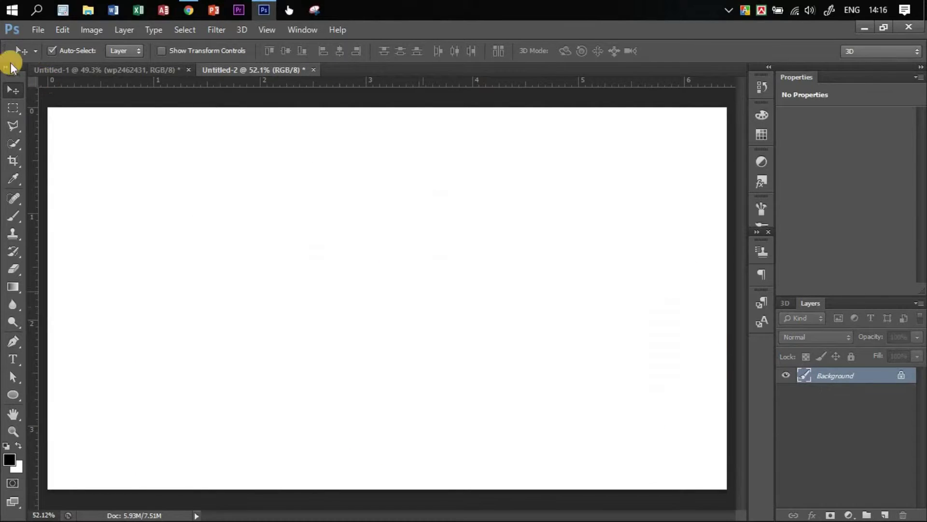
Place the PUBG logo image 9jg7SmXj in the document and scale it to about 68%, roughly centred on the canvas.
{"action": "left_click", "coordinate": [38, 31]}
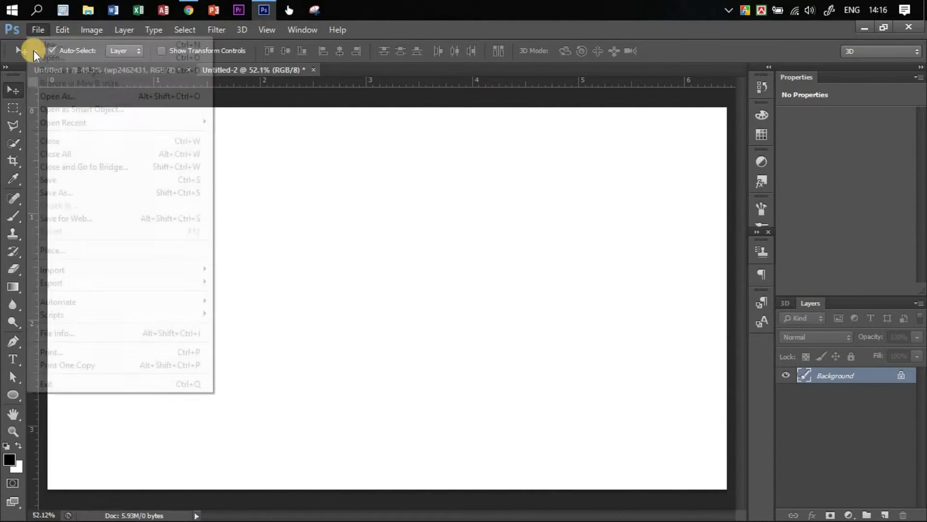
{"action": "left_click", "coordinate": [53, 251]}
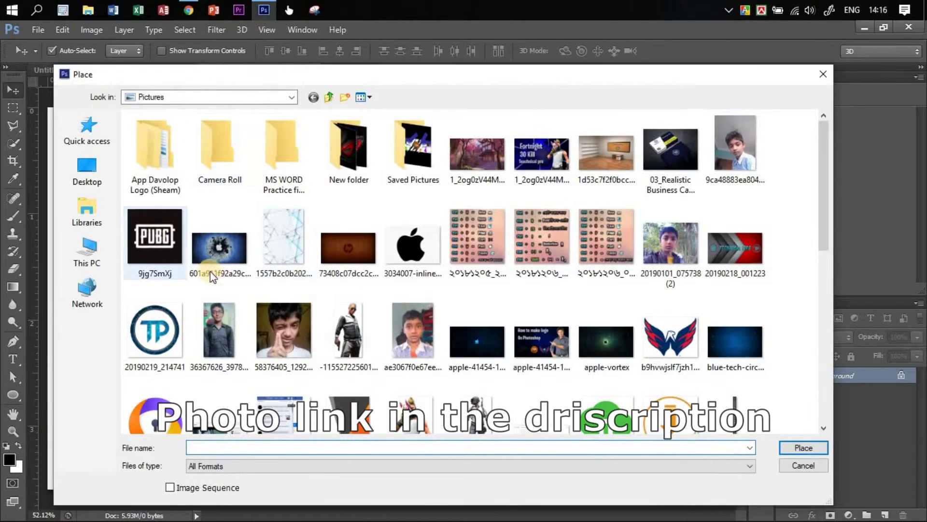
{"action": "left_click", "coordinate": [162, 247]}
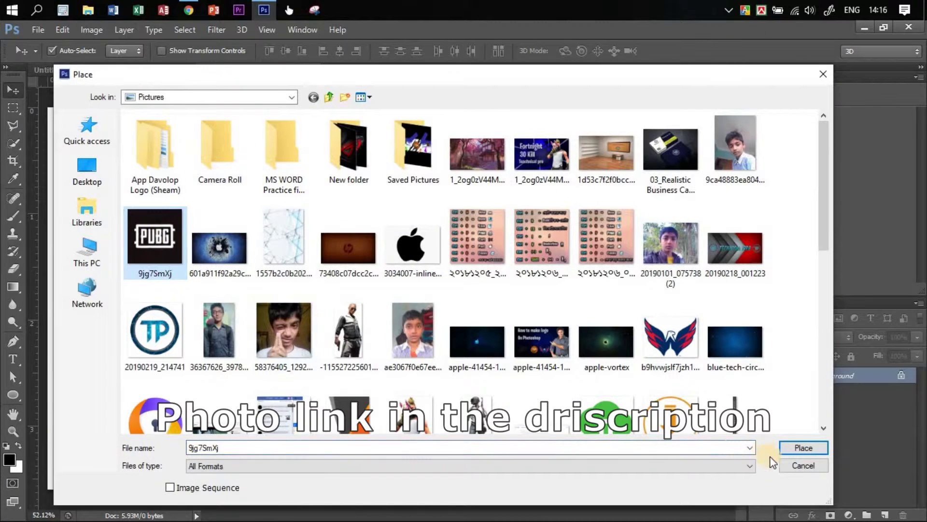
{"action": "left_click", "coordinate": [800, 449]}
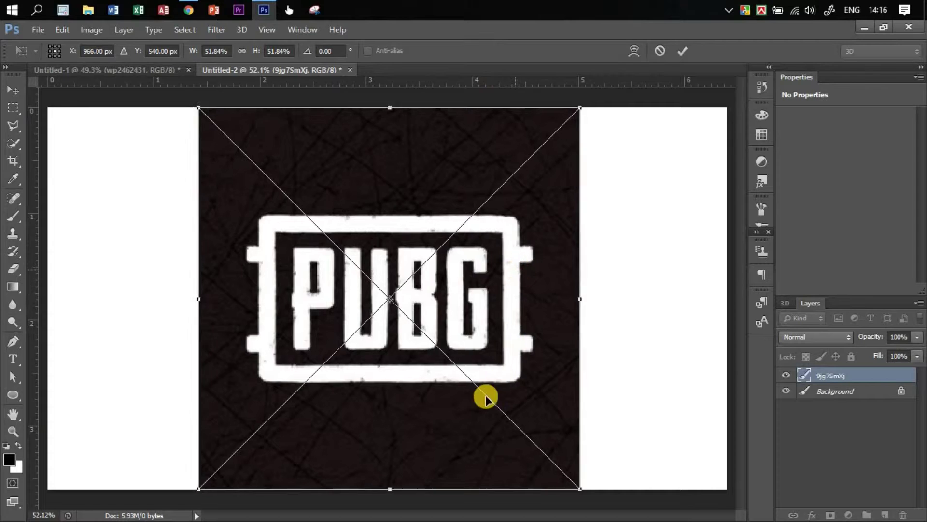
{"action": "left_click_drag", "start_coordinate": [484, 393], "coordinate": [665, 172]}
{"action": "left_click_drag", "start_coordinate": [465, 382], "coordinate": [497, 289]}
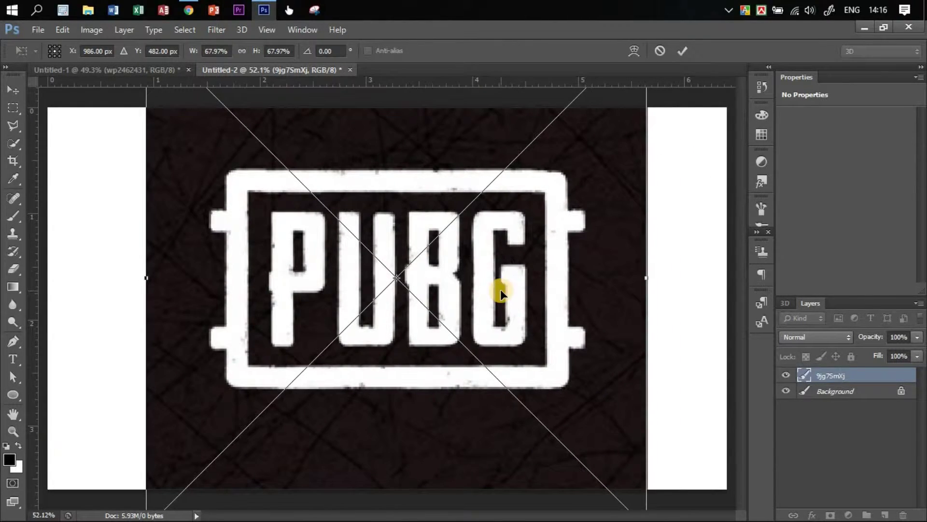
{"action": "key", "text": "Return"}
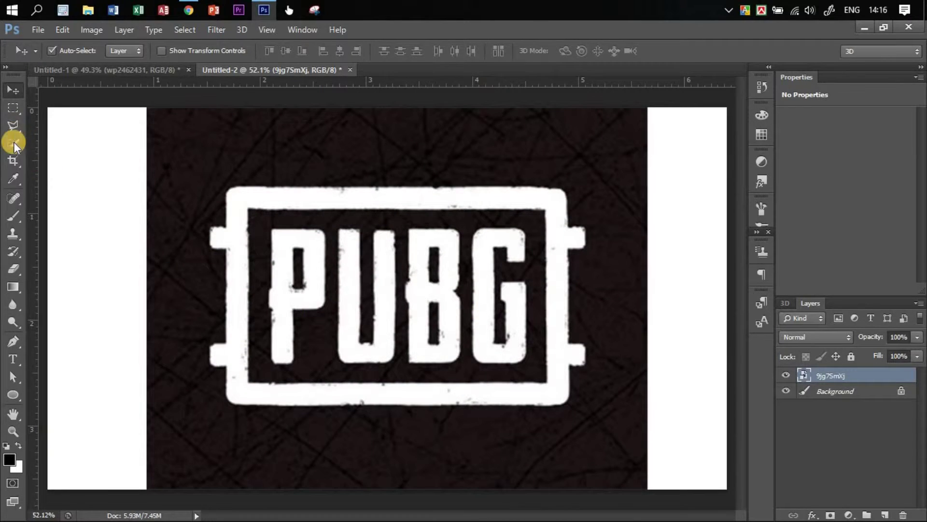
Select the logo's white outer frame with the Quick Selection tool and trim the selection spill below its lower edge.
{"action": "left_click", "coordinate": [13, 143]}
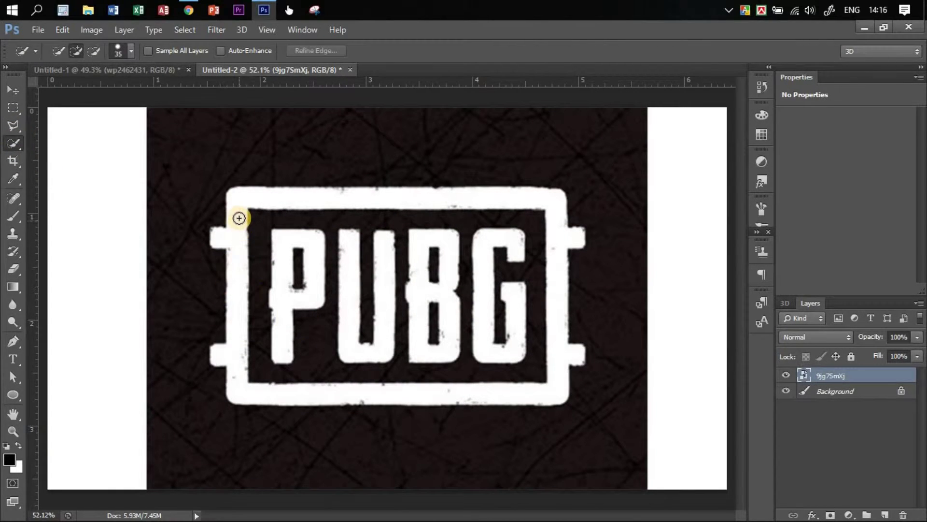
{"action": "left_click_drag", "start_coordinate": [233, 274], "coordinate": [235, 333]}
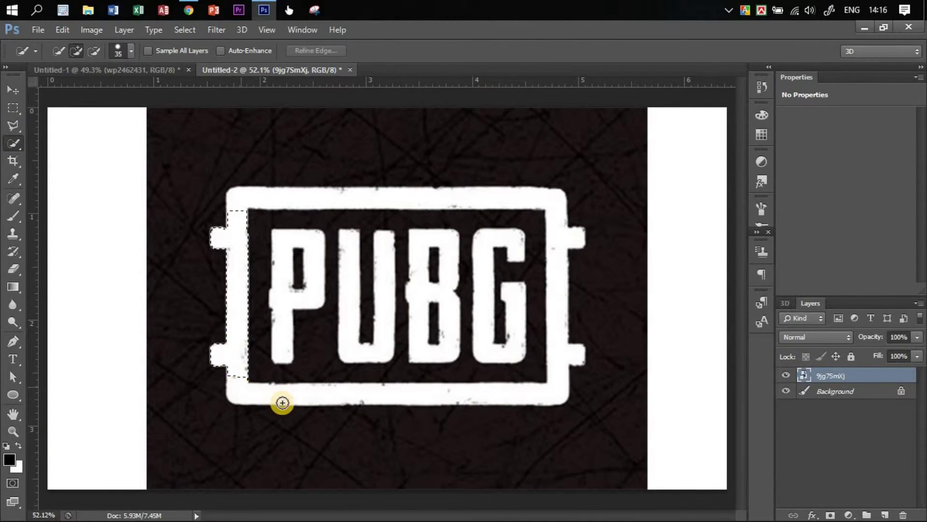
{"action": "mouse_move", "coordinate": [348, 402]}
{"action": "left_mouse_down"}
{"action": "mouse_move", "coordinate": [503, 392]}
{"action": "mouse_move", "coordinate": [383, 400]}
{"action": "mouse_move", "coordinate": [338, 428]}
{"action": "mouse_move", "coordinate": [332, 417]}
{"action": "left_mouse_up"}
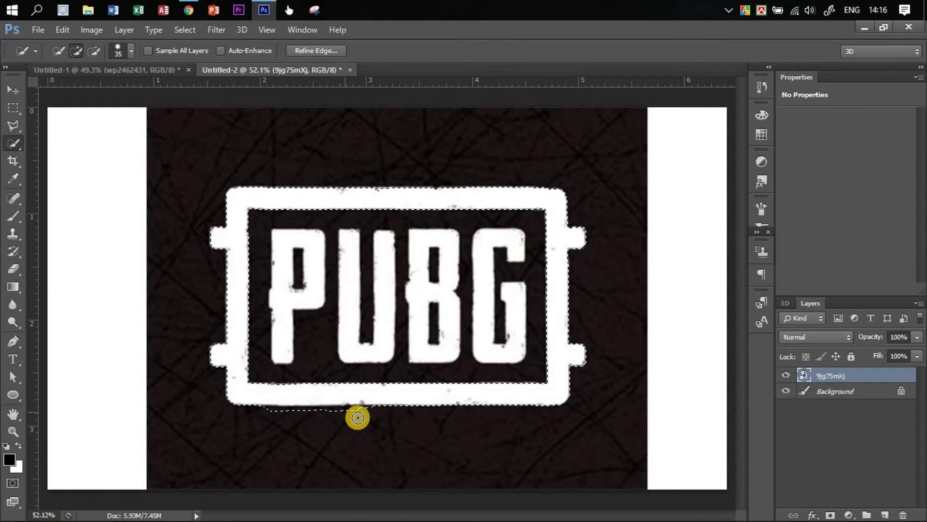
{"action": "key", "text": "alt"}
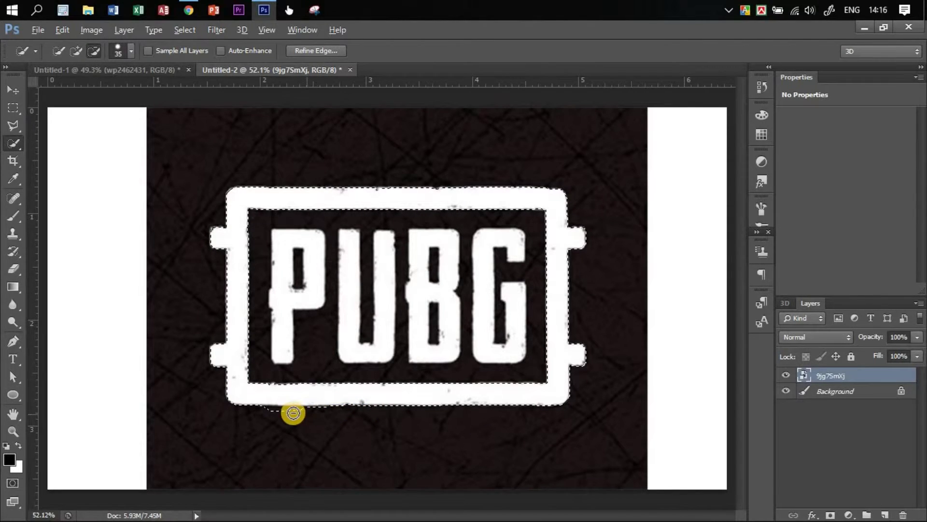
{"action": "left_click_drag", "start_coordinate": [293, 412], "coordinate": [268, 414]}
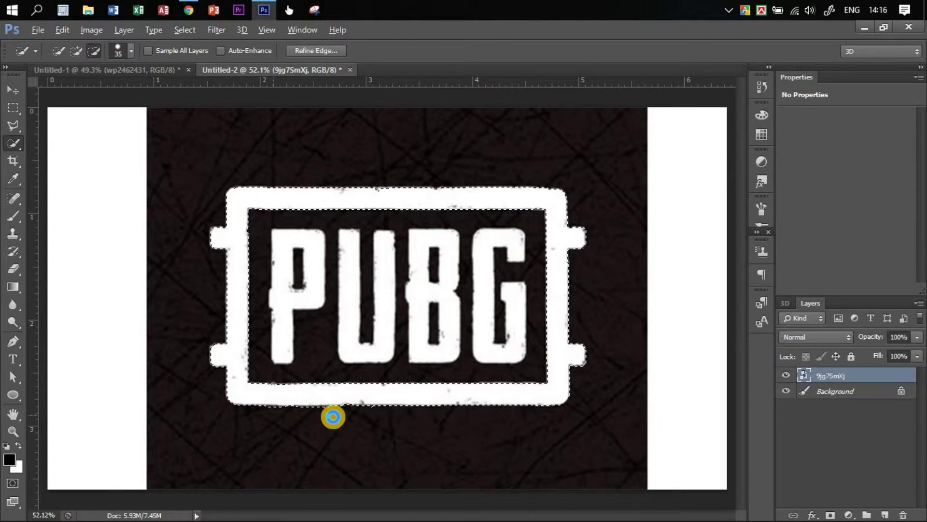
{"action": "mouse_move", "coordinate": [273, 413]}
{"action": "left_mouse_down"}
{"action": "mouse_move", "coordinate": [266, 408]}
{"action": "mouse_move", "coordinate": [368, 420]}
{"action": "left_mouse_up"}
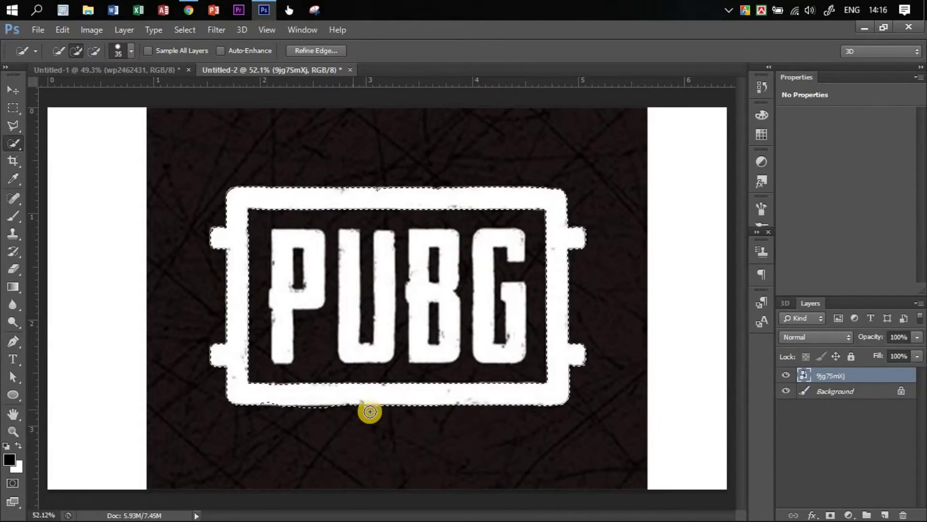
{"action": "key", "text": "alt"}
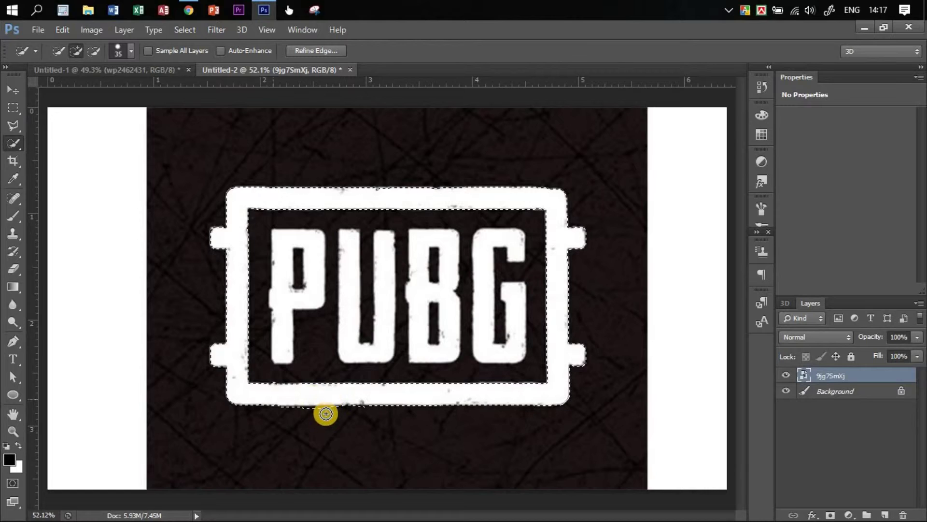
{"action": "key", "text": "alt"}
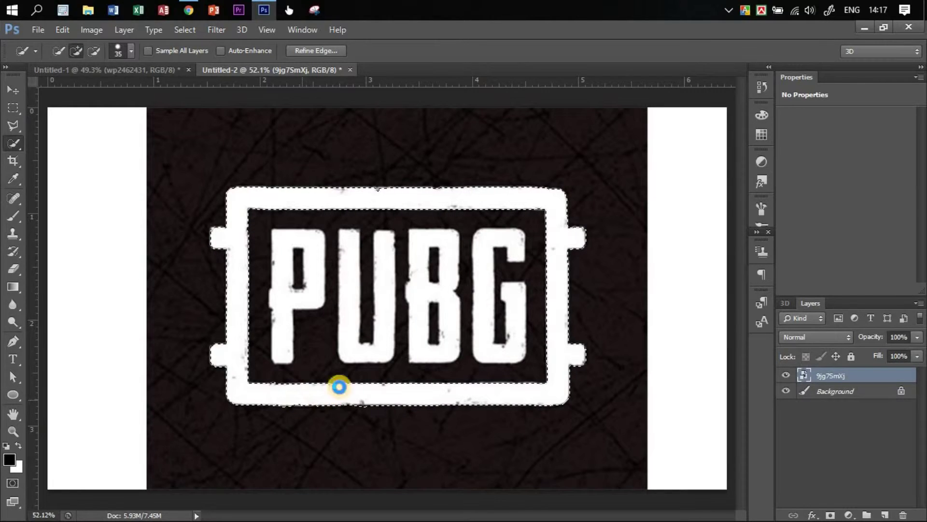
Add the letters P, U, B and G inside the frame to the selection and check it in Refine Edge.
{"action": "left_click", "coordinate": [284, 244]}
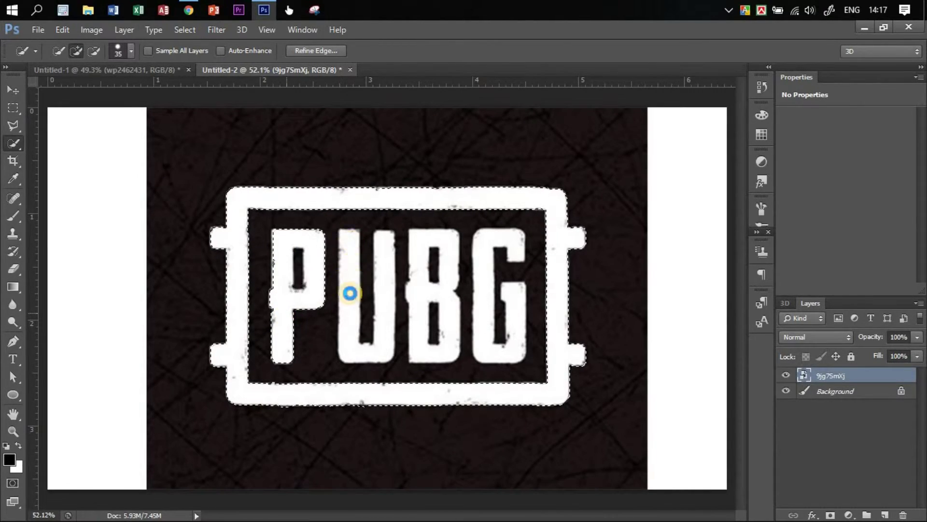
{"action": "left_click_drag", "start_coordinate": [350, 293], "coordinate": [351, 319]}
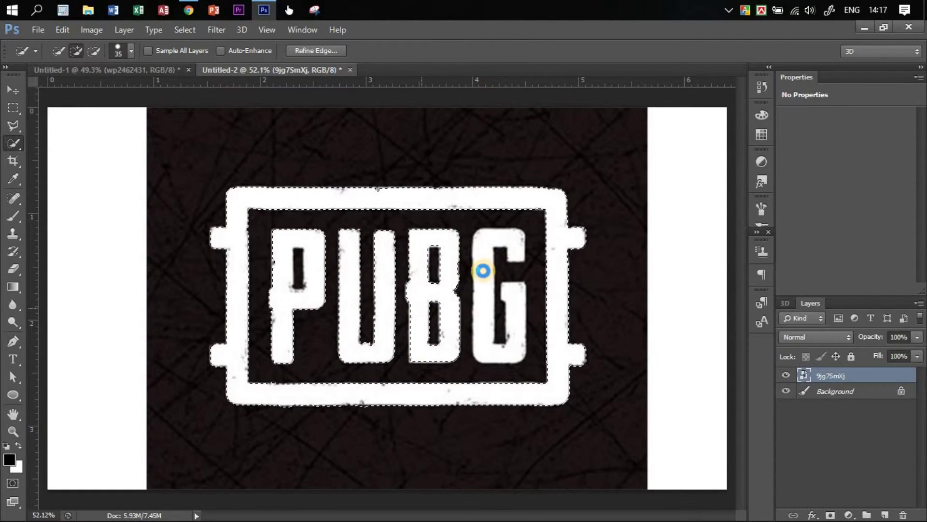
{"action": "left_click", "coordinate": [460, 250]}
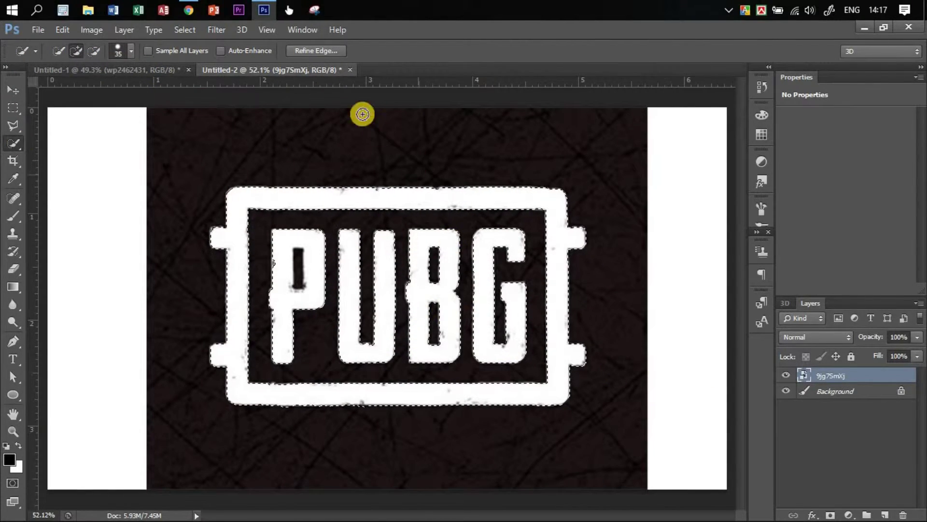
{"action": "left_click", "coordinate": [340, 48]}
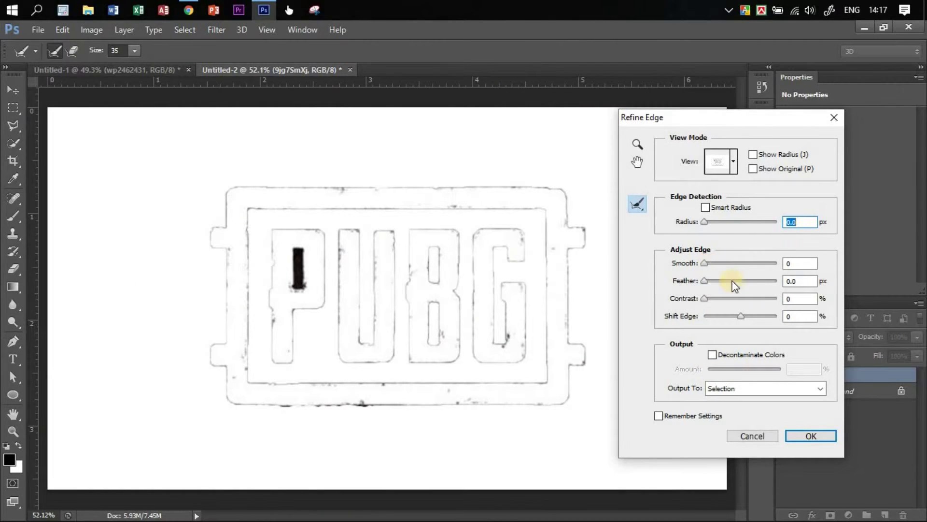
{"action": "left_click", "coordinate": [753, 436]}
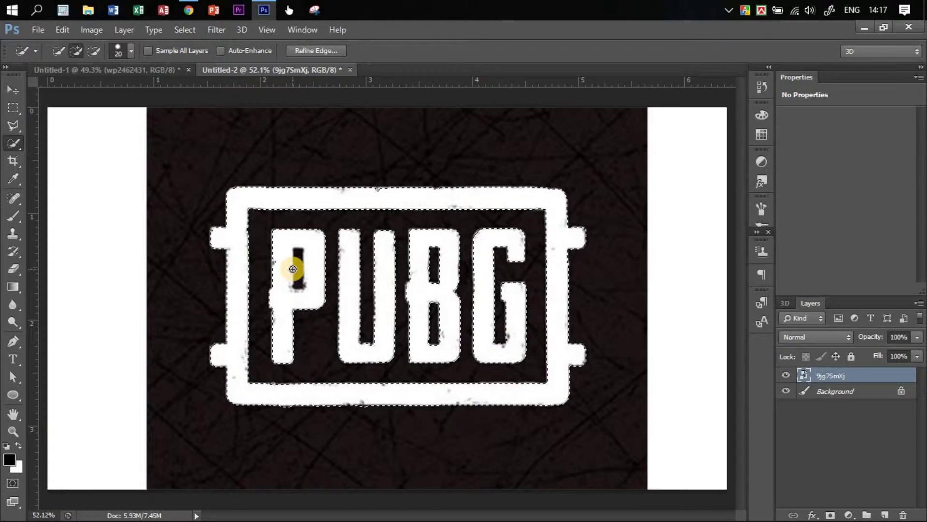
Subtract the dark opening inside the letter P from the selection with a 20 px Quick Selection brush.
{"action": "key", "text": "alt"}
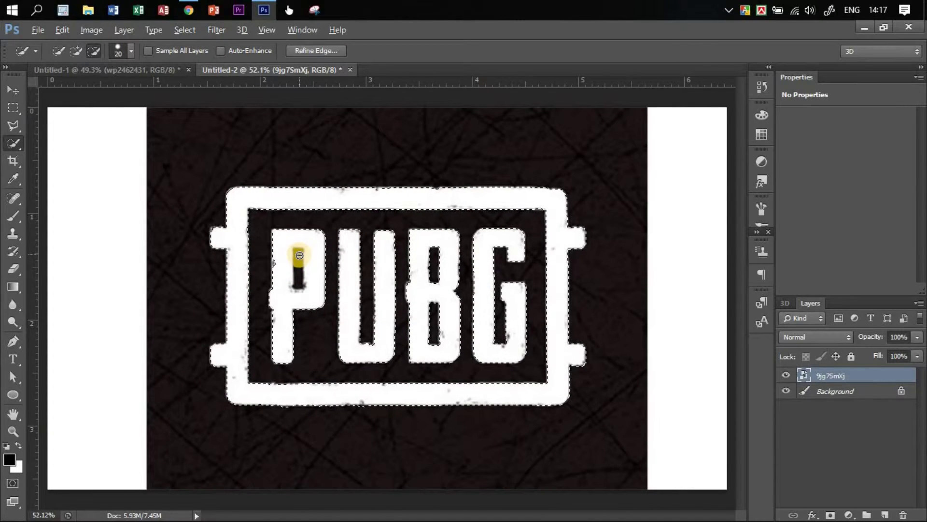
{"action": "left_click", "coordinate": [296, 271], "text": "alt"}
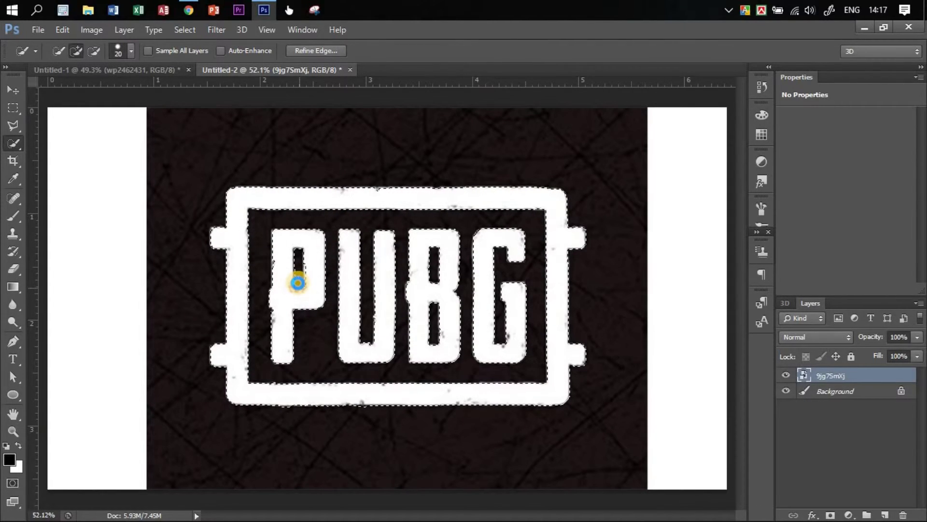
{"action": "key", "text": "alt"}
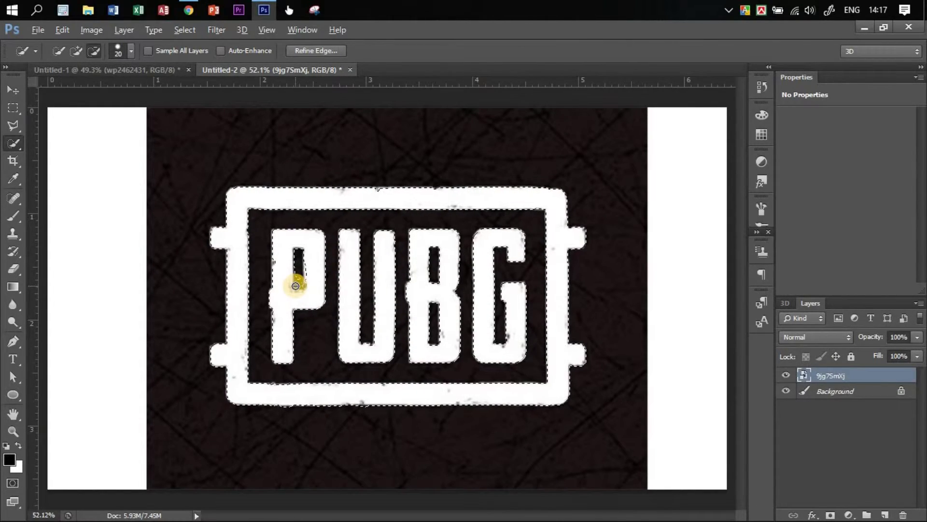
{"action": "mouse_move", "coordinate": [298, 281]}
{"action": "left_mouse_down"}
{"action": "mouse_move", "coordinate": [307, 255]}
{"action": "mouse_move", "coordinate": [326, 307]}
{"action": "mouse_move", "coordinate": [312, 300]}
{"action": "mouse_move", "coordinate": [300, 285]}
{"action": "left_mouse_up"}
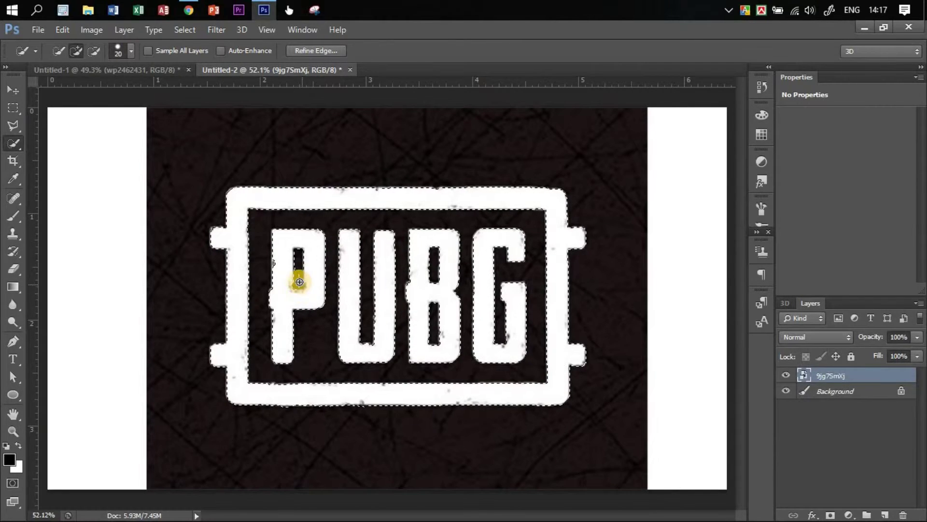
{"action": "left_click_drag", "start_coordinate": [301, 273], "coordinate": [300, 273]}
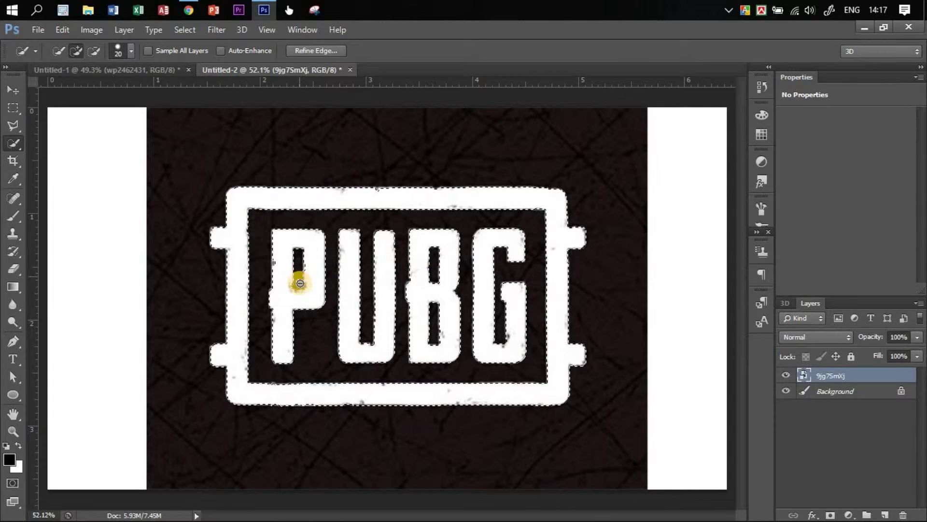
{"action": "left_click", "coordinate": [341, 292]}
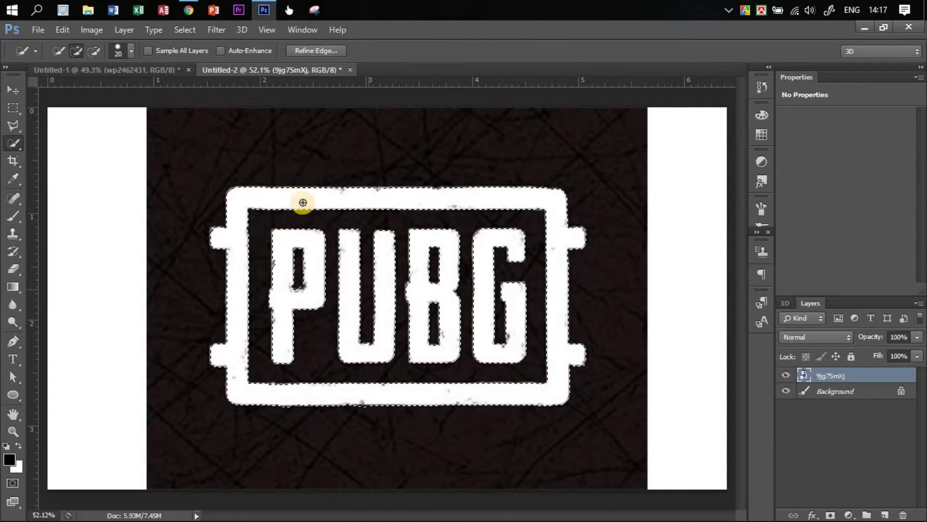
Refine the logo selection with radius 1.4 px, smooth 10, feather 1.7 px and contrast 12%, outputting it to a new layer.
{"action": "left_click", "coordinate": [319, 51]}
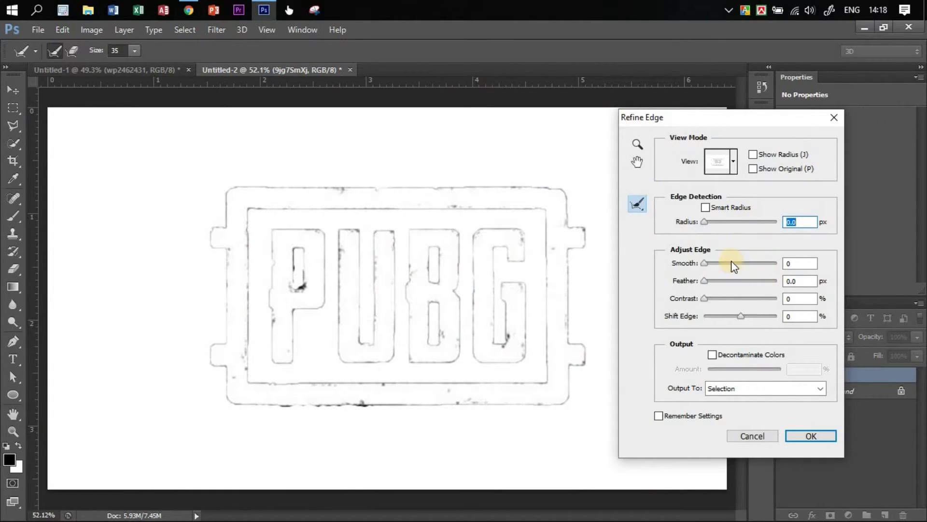
{"action": "left_click", "coordinate": [712, 264]}
{"action": "left_click", "coordinate": [711, 281]}
{"action": "left_click", "coordinate": [713, 299]}
{"action": "left_click", "coordinate": [709, 222]}
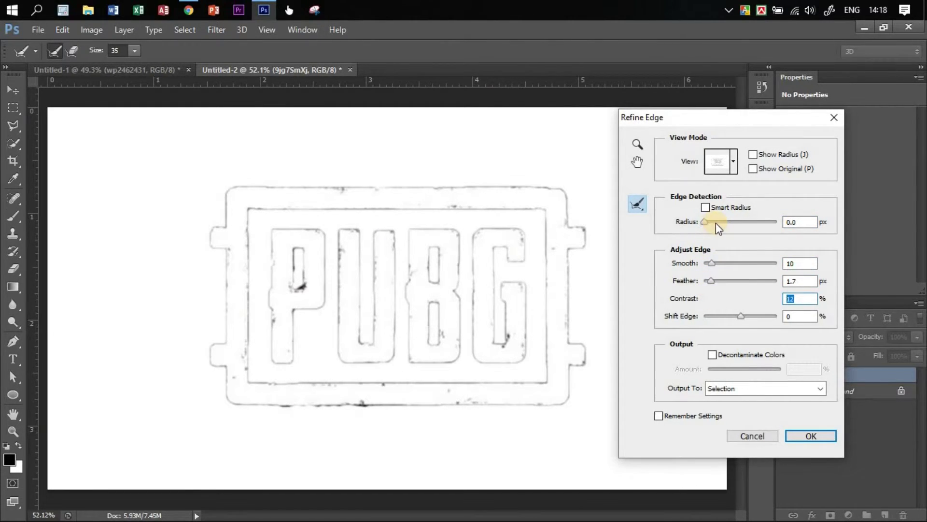
{"action": "left_click", "coordinate": [725, 424]}
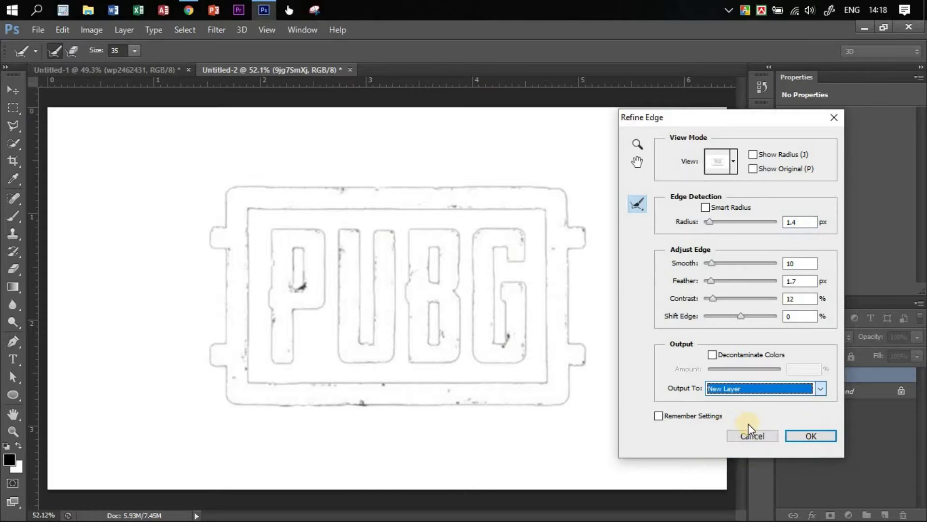
{"action": "left_click", "coordinate": [811, 436]}
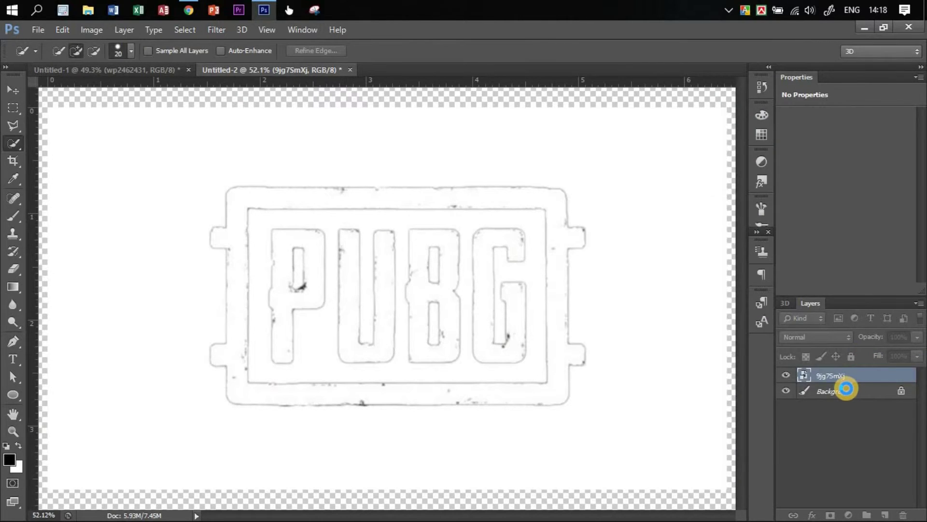
Delete the original 9jg7SmXj layer beneath the cut-out logo copy.
{"action": "left_click", "coordinate": [827, 392]}
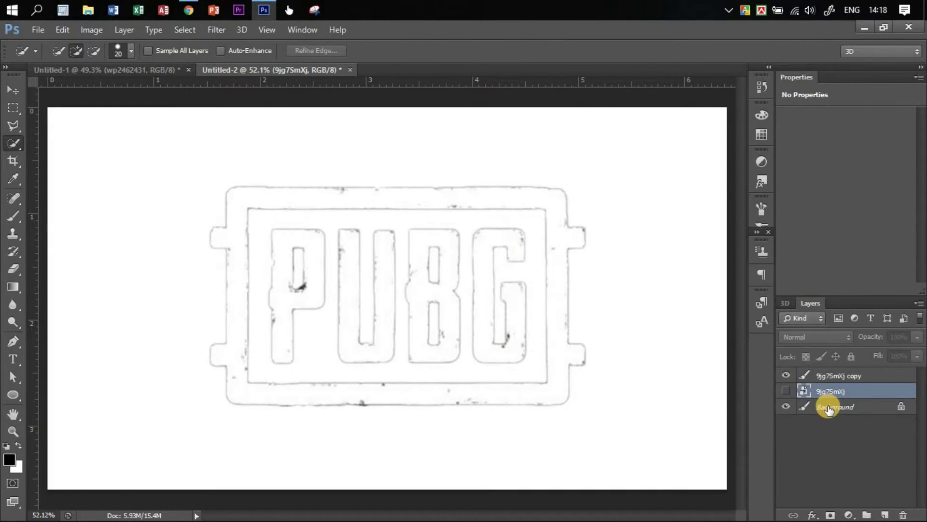
{"action": "key", "text": "Delete"}
Hide the Background layer and shift the cut-out logo slightly up and to the right on the canvas.
{"action": "left_click", "coordinate": [8, 92]}
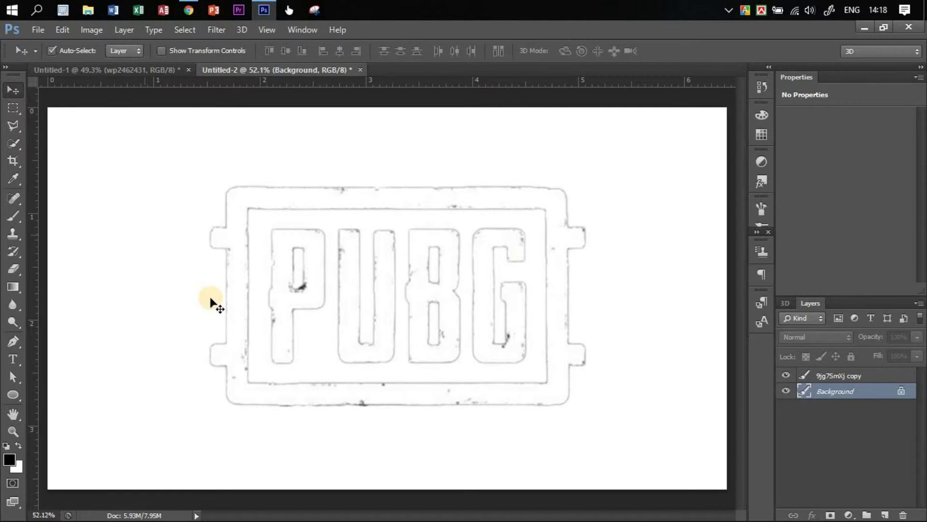
{"action": "mouse_move", "coordinate": [242, 300]}
{"action": "left_mouse_down"}
{"action": "mouse_move", "coordinate": [203, 259]}
{"action": "mouse_move", "coordinate": [240, 281]}
{"action": "mouse_move", "coordinate": [222, 319]}
{"action": "mouse_move", "coordinate": [248, 271]}
{"action": "mouse_move", "coordinate": [236, 277]}
{"action": "mouse_move", "coordinate": [239, 297]}
{"action": "left_mouse_up"}
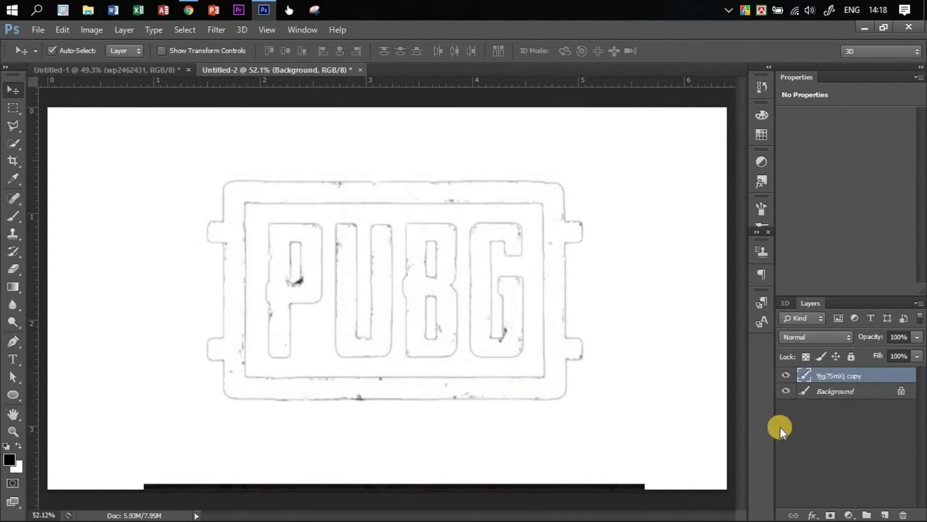
{"action": "left_click", "coordinate": [785, 390]}
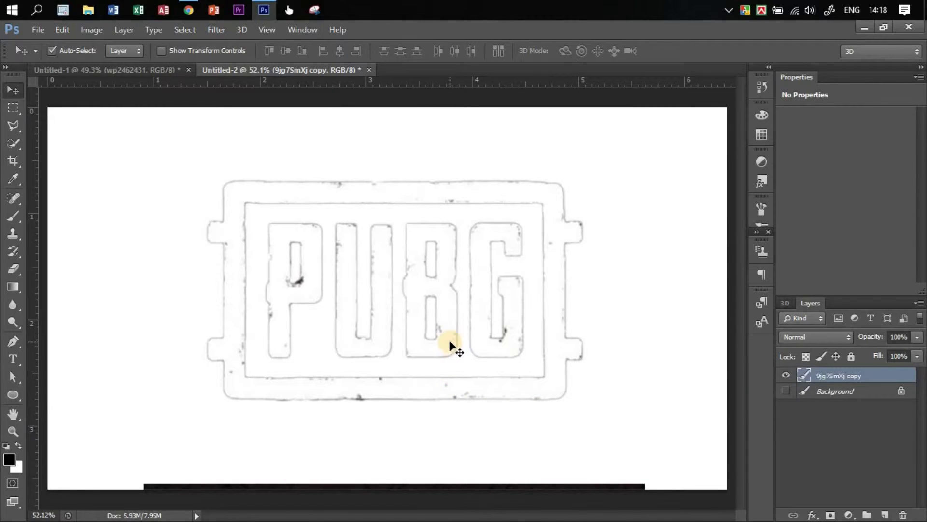
{"action": "left_click_drag", "start_coordinate": [450, 331], "coordinate": [472, 320]}
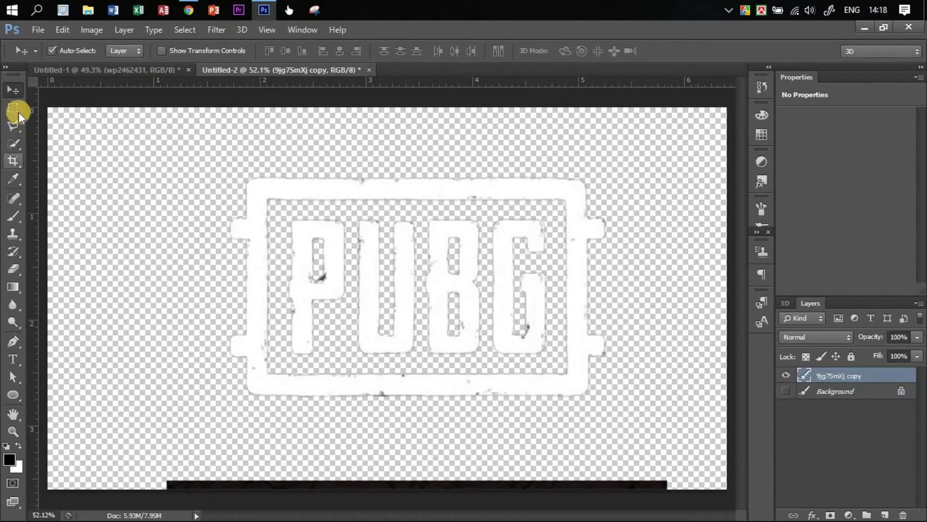
Copy the cut-out logo within a rectangular marquee that excludes the dark strip below and paste it into the Untitled-1 composite.
{"action": "left_click", "coordinate": [13, 107]}
{"action": "left_click_drag", "start_coordinate": [195, 148], "coordinate": [627, 432]}
{"action": "left_click", "coordinate": [627, 432]}
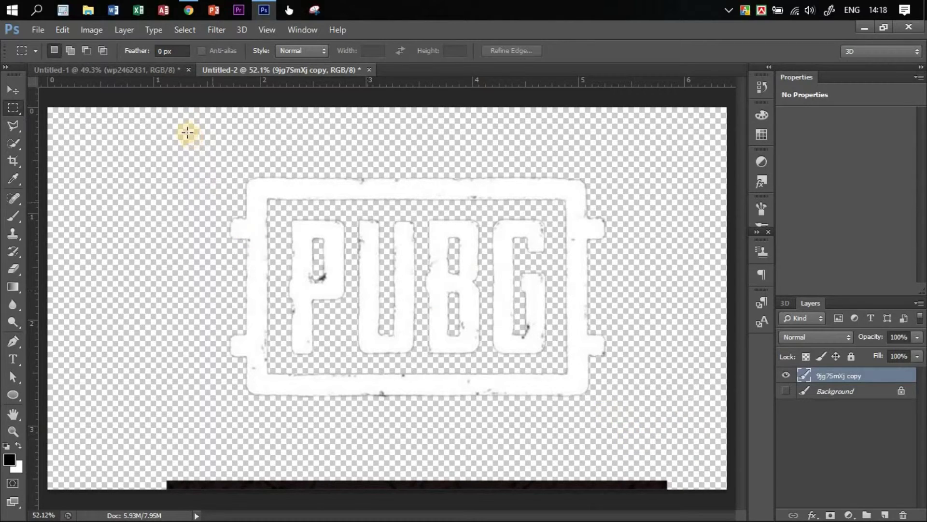
{"action": "left_click_drag", "start_coordinate": [210, 145], "coordinate": [628, 418]}
{"action": "left_click", "coordinate": [628, 418]}
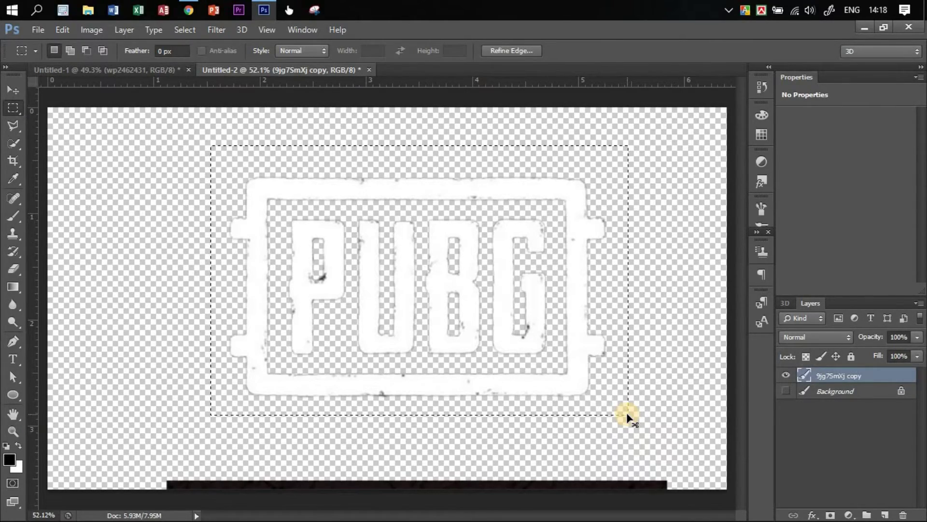
{"action": "key", "text": "ctrl+shift+c"}
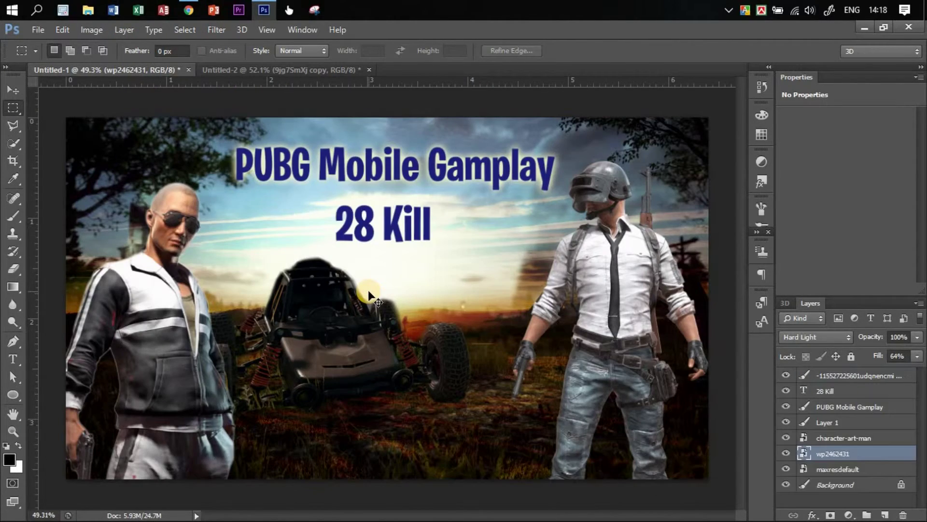
{"action": "key", "text": "ctrl+v"}
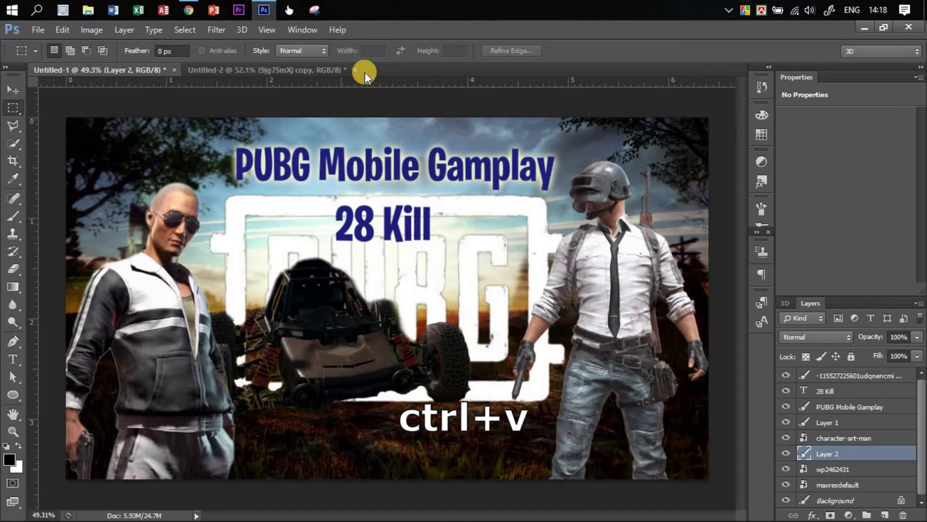
Deselect the marquee in Untitled-2 and delete its 9jg7SmXj copy layer.
{"action": "left_click", "coordinate": [318, 69]}
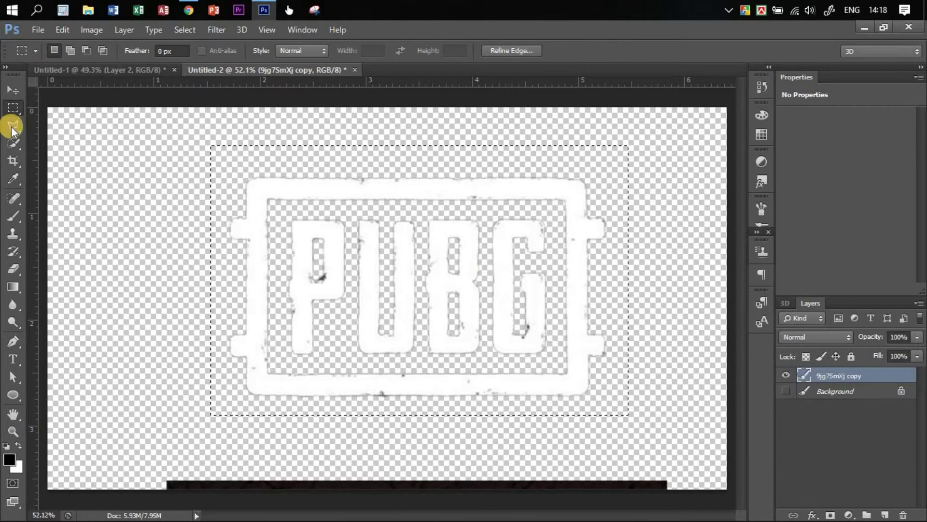
{"action": "key", "text": "v"}
{"action": "key", "text": "ctrl+d"}
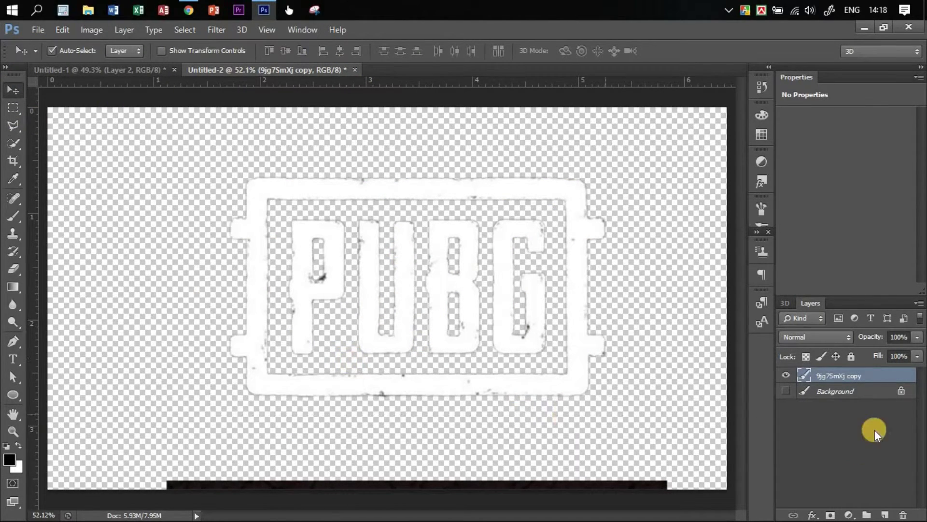
{"action": "key", "text": "Delete"}
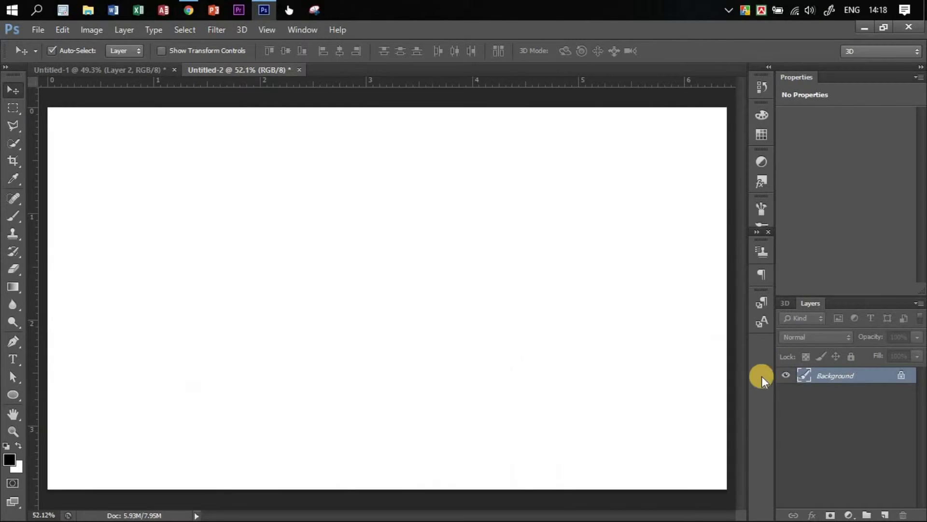
Bring the pasted logo layer to the top of the Untitled-1 layer stack and shift the logo slightly down.
{"action": "left_click", "coordinate": [98, 69]}
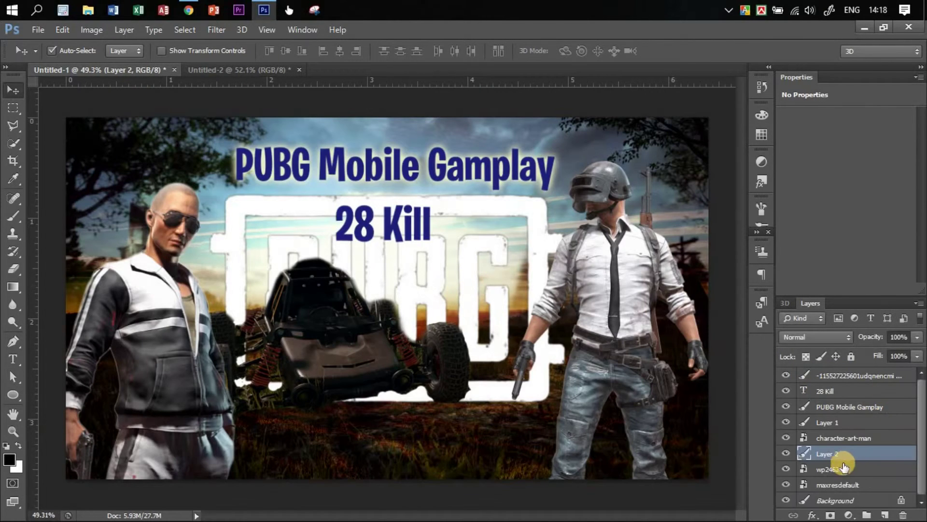
{"action": "left_click_drag", "start_coordinate": [835, 459], "coordinate": [856, 376]}
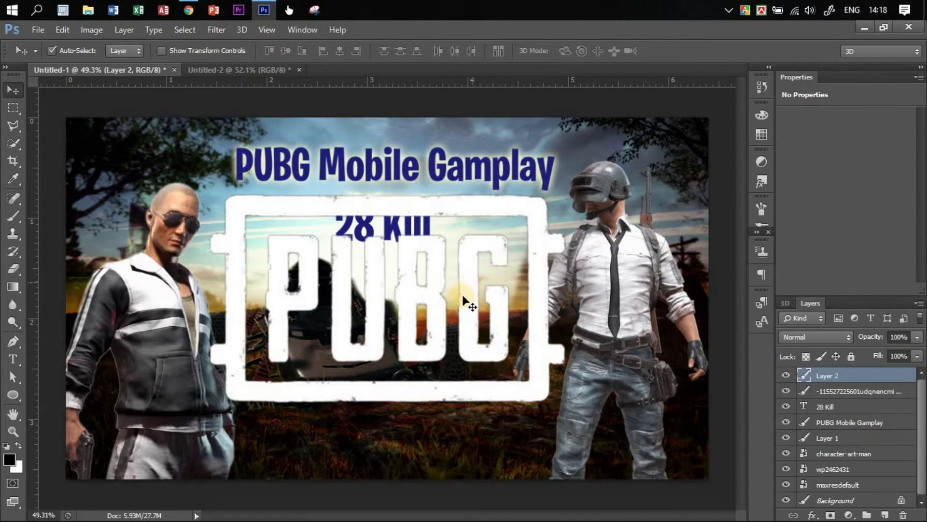
{"action": "left_click_drag", "start_coordinate": [466, 302], "coordinate": [472, 331]}
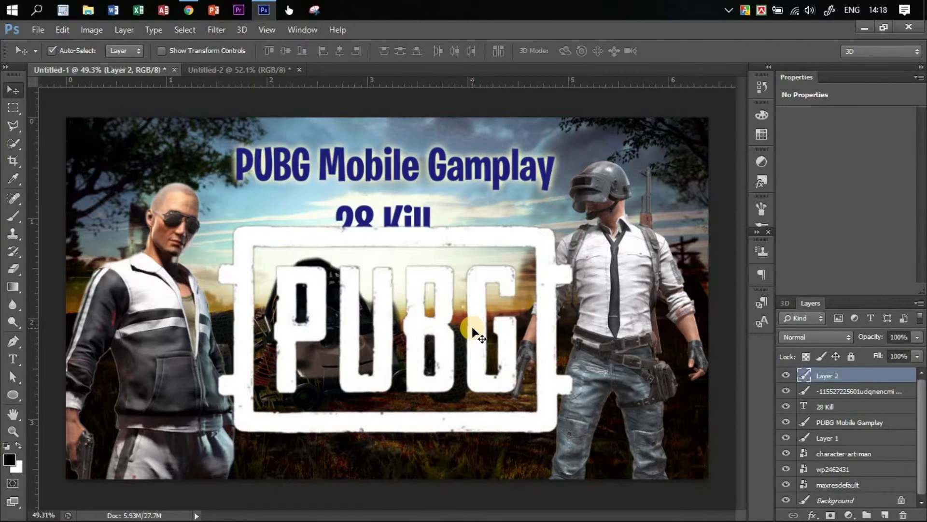
Scale the logo down to about 12% and place it in the upper-left corner of the composite.
{"action": "key", "text": "ctrl+t"}
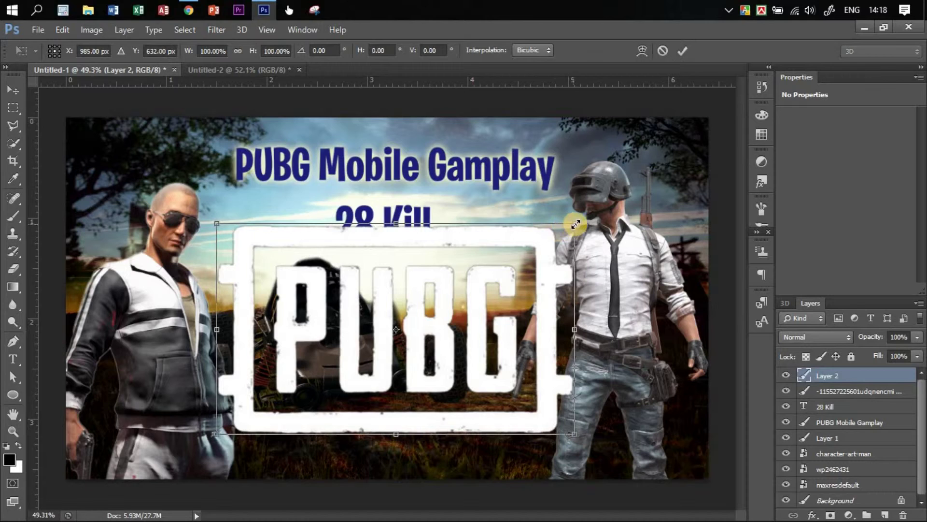
{"action": "left_click_drag", "start_coordinate": [576, 224], "coordinate": [262, 410]}
{"action": "left_click_drag", "start_coordinate": [199, 299], "coordinate": [112, 148]}
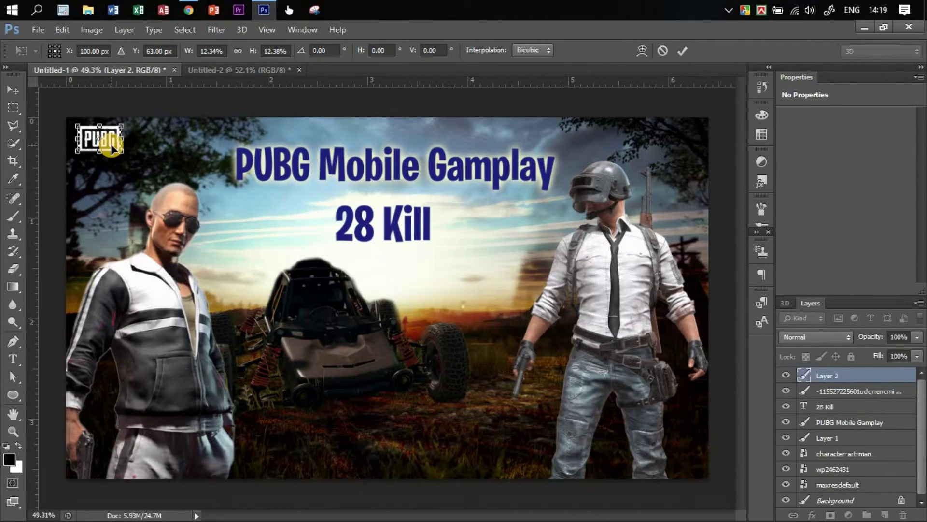
{"action": "key", "text": "Return"}
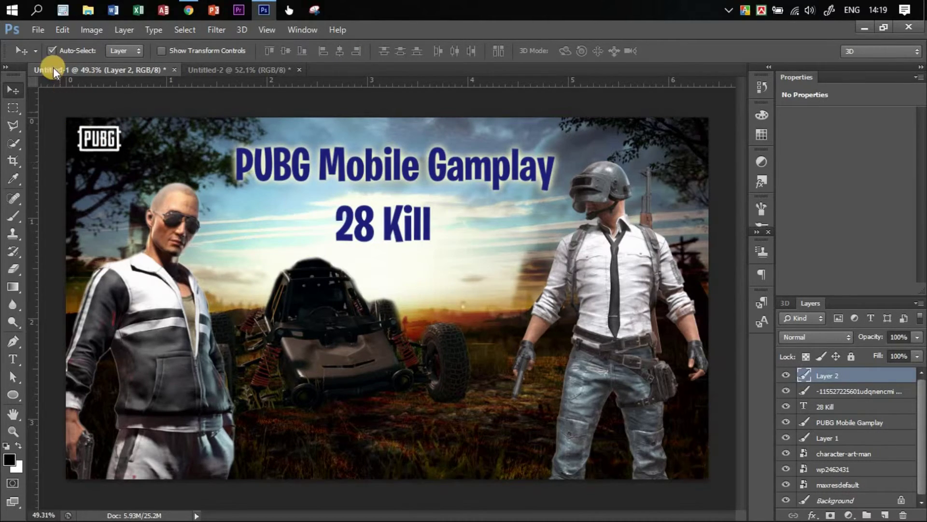
Set up saving the composite in Pictures in PNG format and decline replacing the existing Untitled-1.png.
{"action": "left_click", "coordinate": [39, 31]}
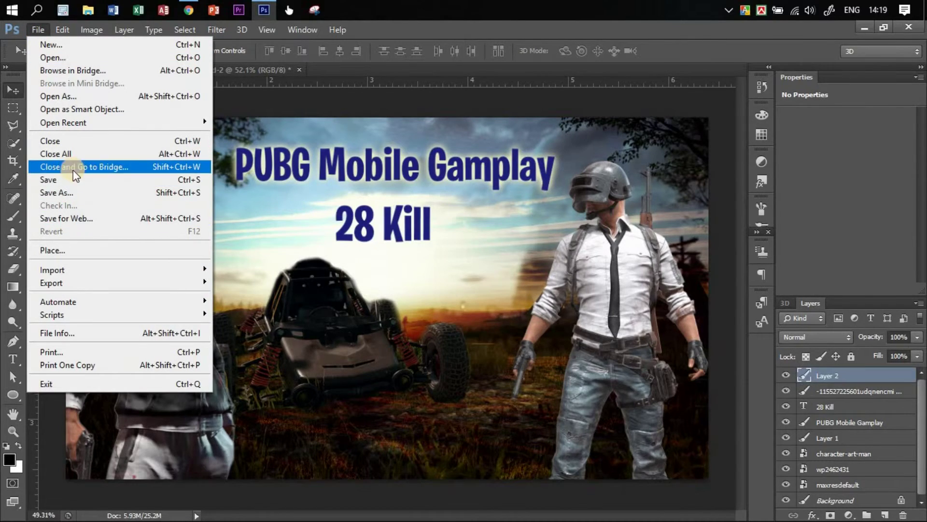
{"action": "left_click", "coordinate": [122, 192]}
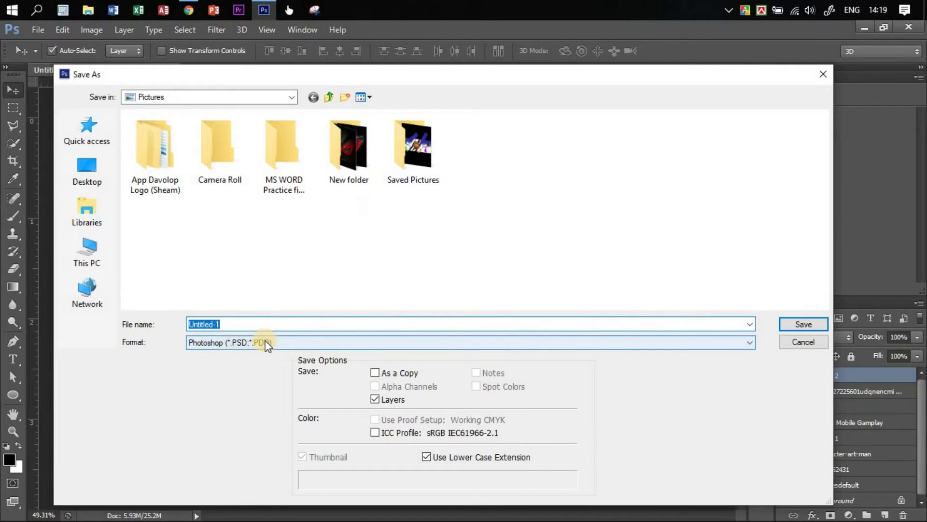
{"action": "left_click", "coordinate": [228, 341]}
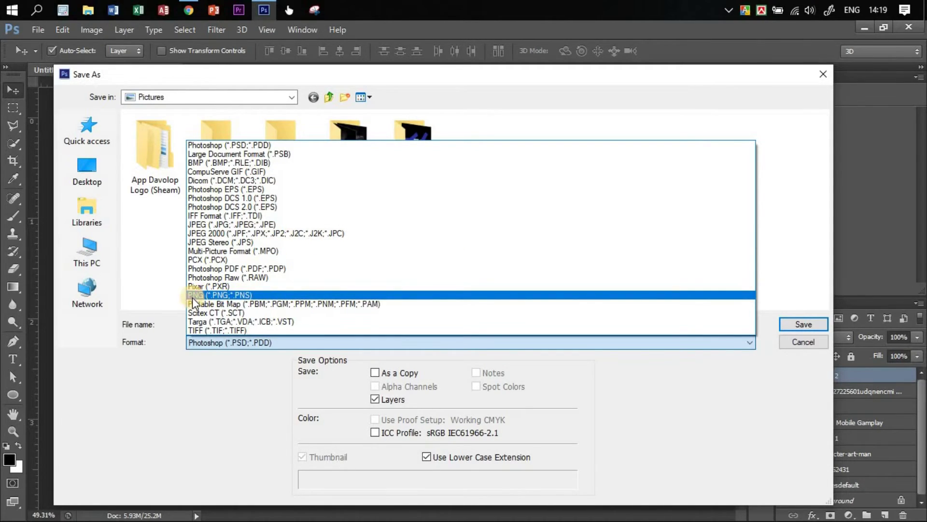
{"action": "left_click", "coordinate": [262, 296]}
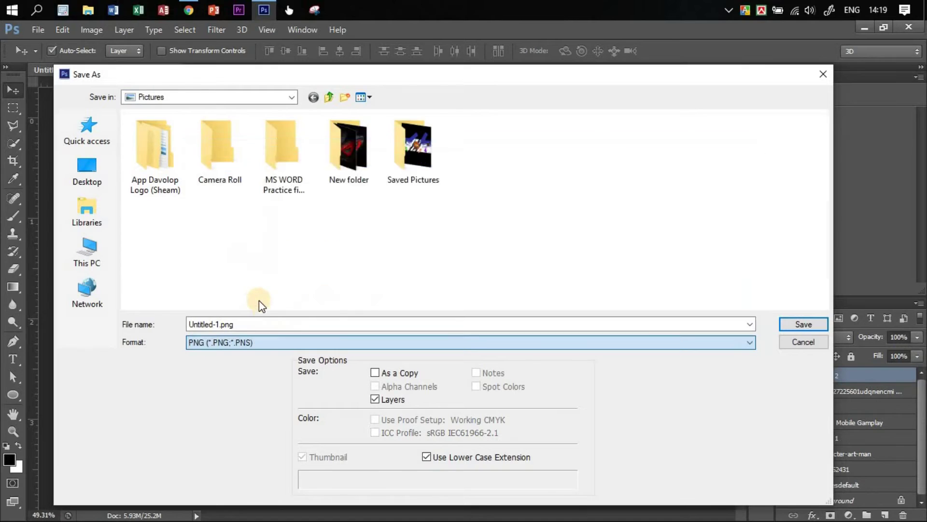
{"action": "left_click", "coordinate": [804, 324]}
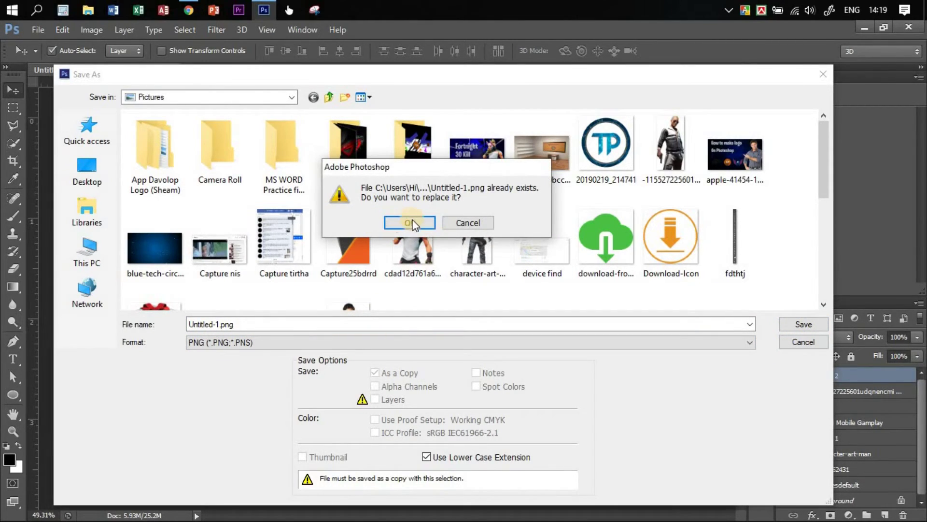
{"action": "left_click", "coordinate": [471, 221]}
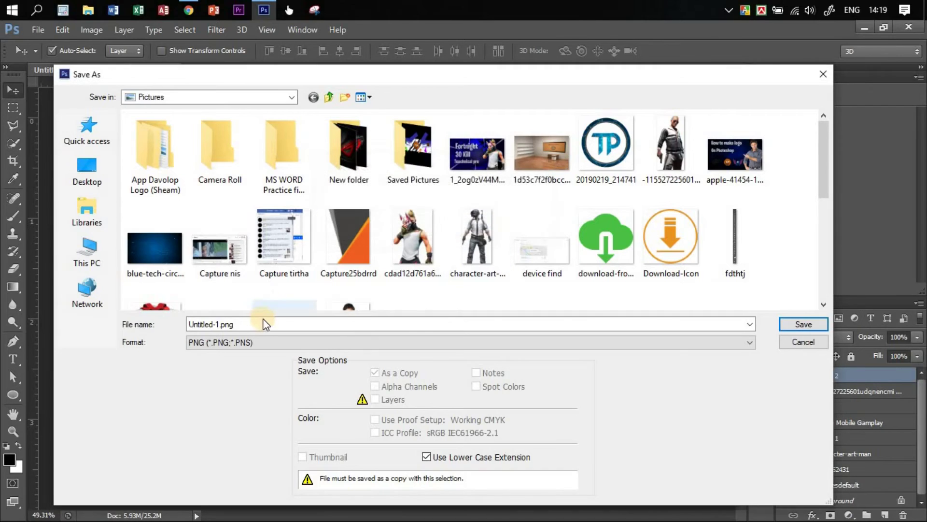
Name the PNG file PUBG and save it in Pictures, replacing the existing file of that name.
{"action": "double_click", "coordinate": [264, 327]}
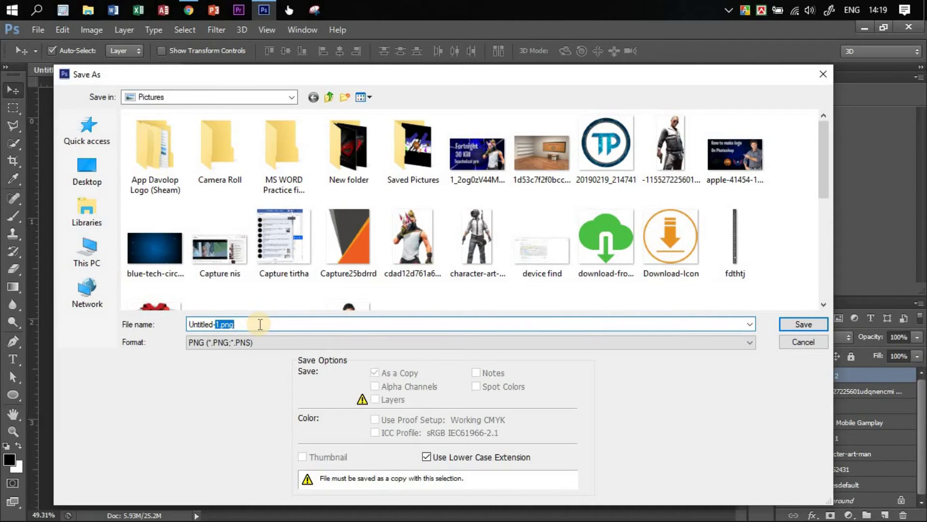
{"action": "left_click_drag", "start_coordinate": [248, 322], "coordinate": [172, 320]}
{"action": "type", "text": "UB"}
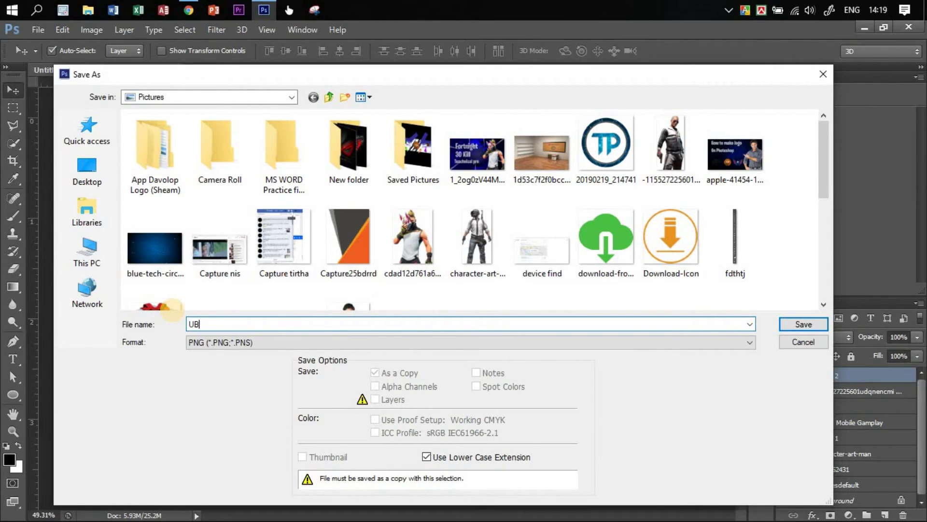
{"action": "key", "text": "BackSpace"}
{"action": "key", "text": "BackSpace"}
{"action": "type", "text": "P"}
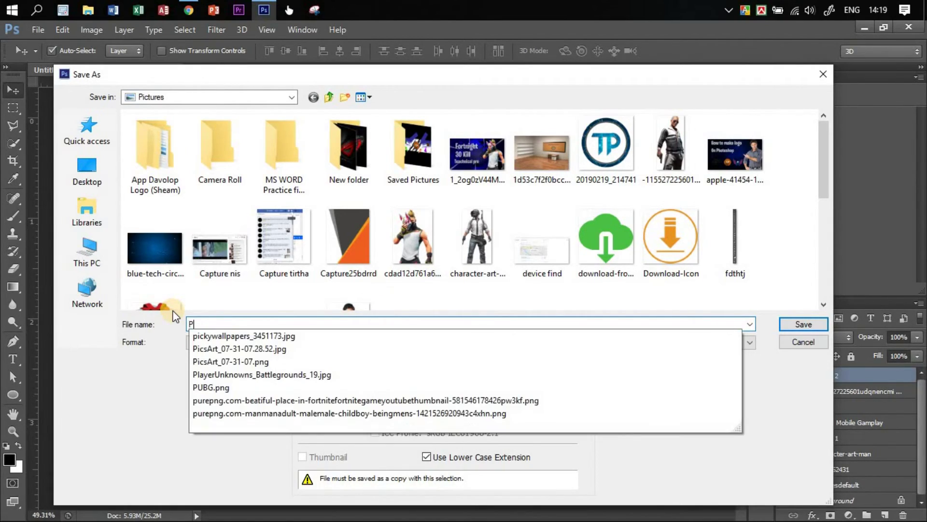
{"action": "type", "text": "UBG"}
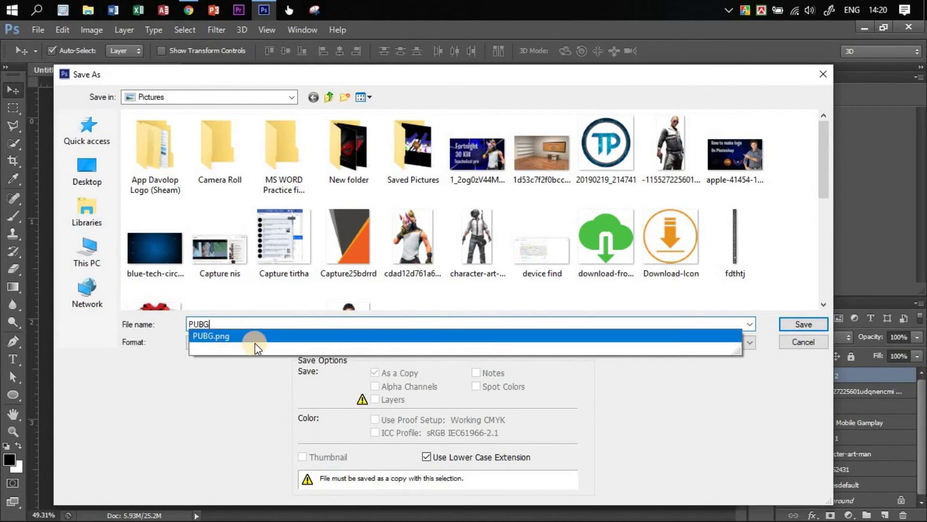
{"action": "key", "text": "Return"}
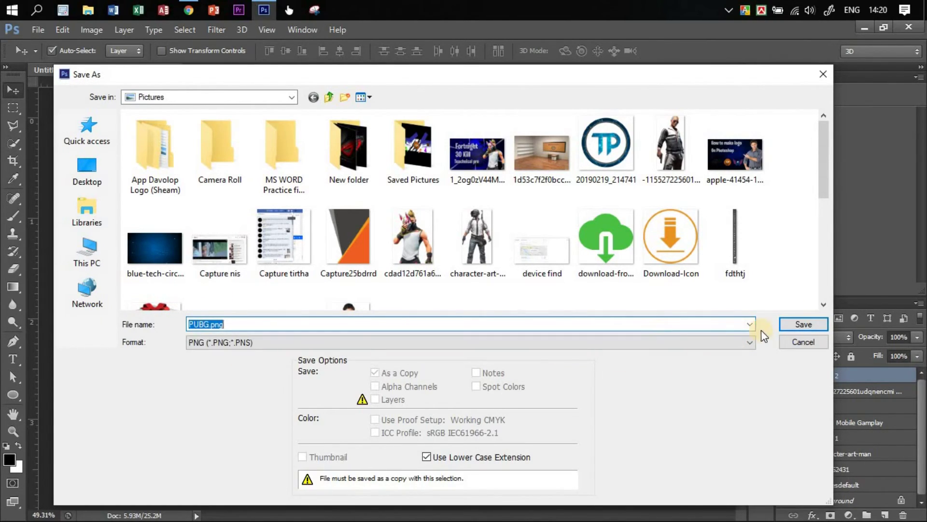
{"action": "left_click", "coordinate": [806, 327]}
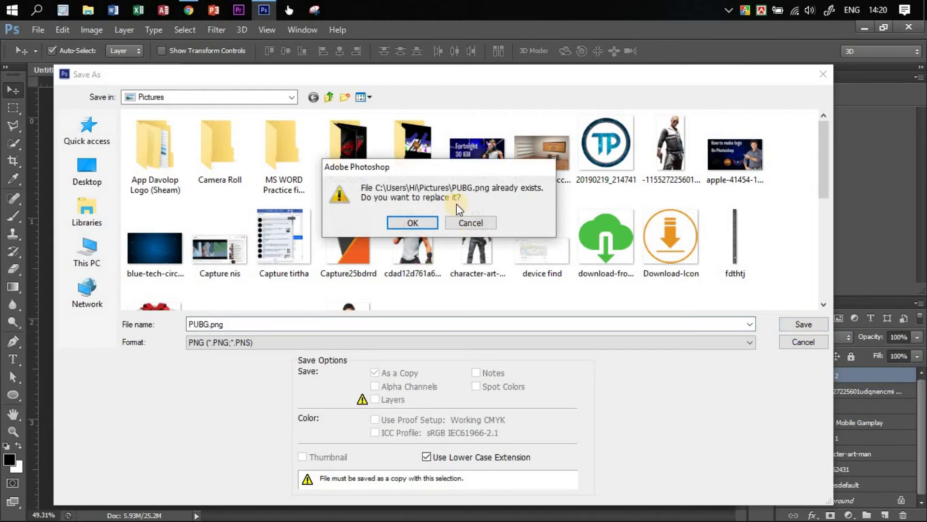
{"action": "left_click", "coordinate": [418, 221]}
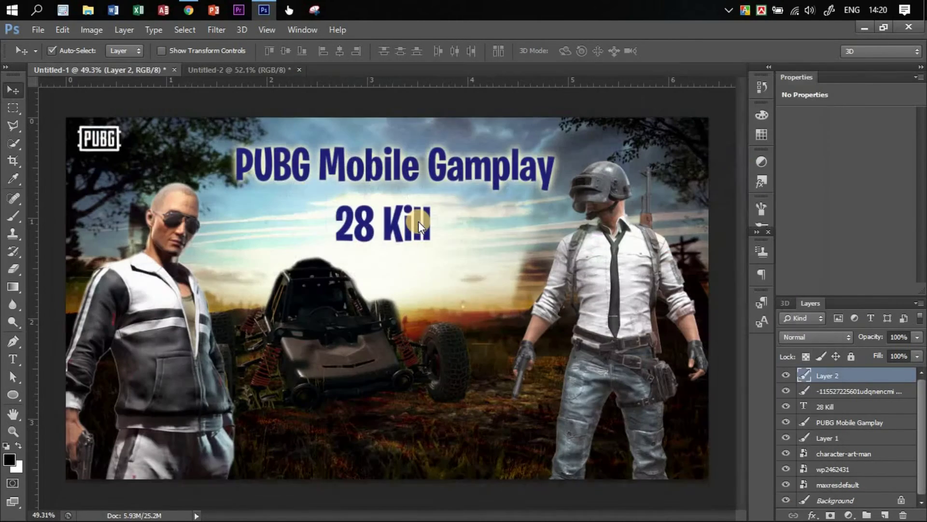
{"action": "left_click", "coordinate": [499, 166]}
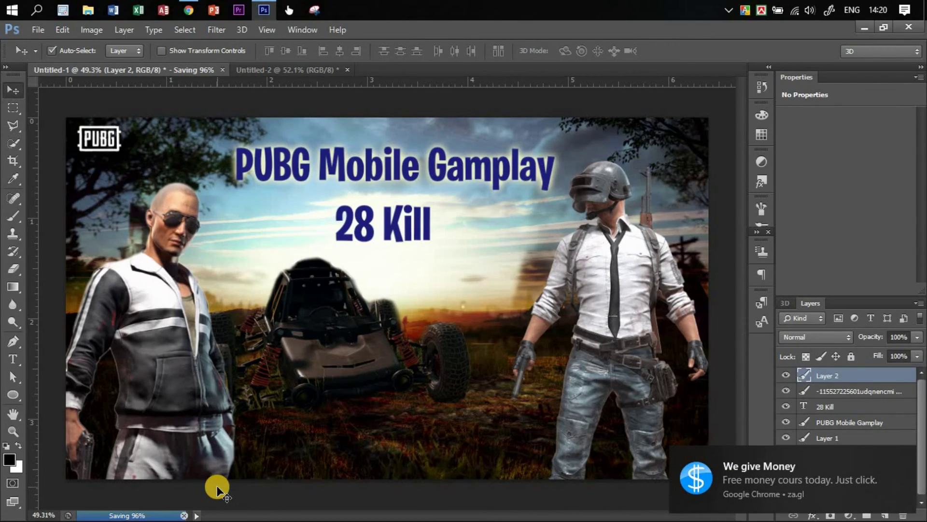
Dismiss the browser notification and minimize the Photoshop window to reach the desktop.
{"action": "left_click", "coordinate": [905, 459]}
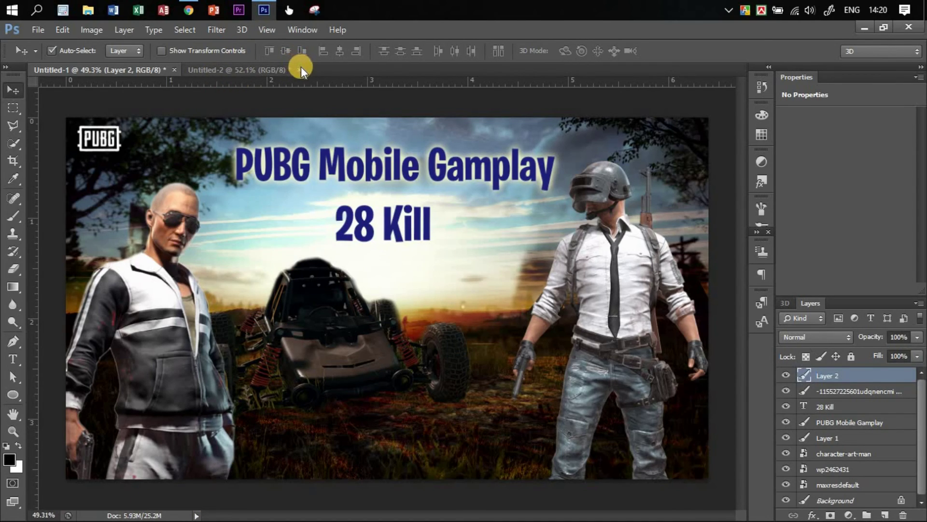
{"action": "left_click", "coordinate": [866, 26]}
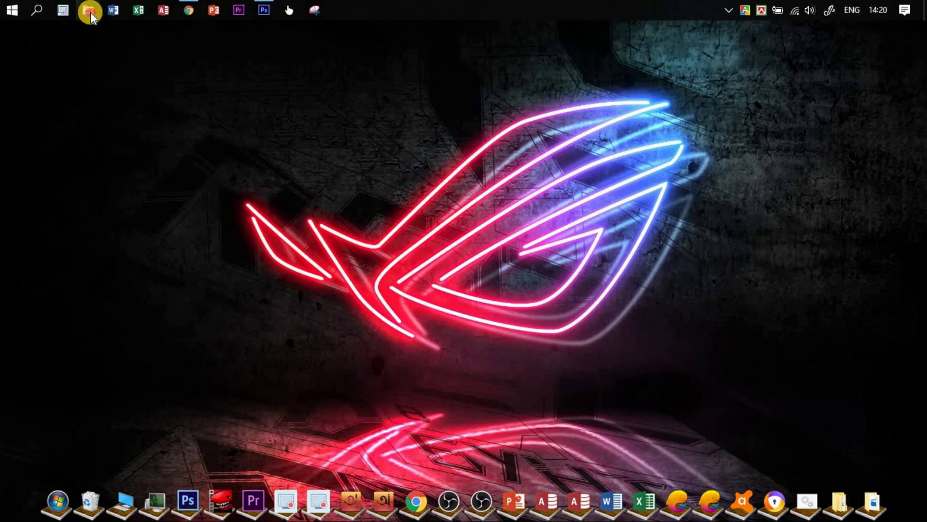